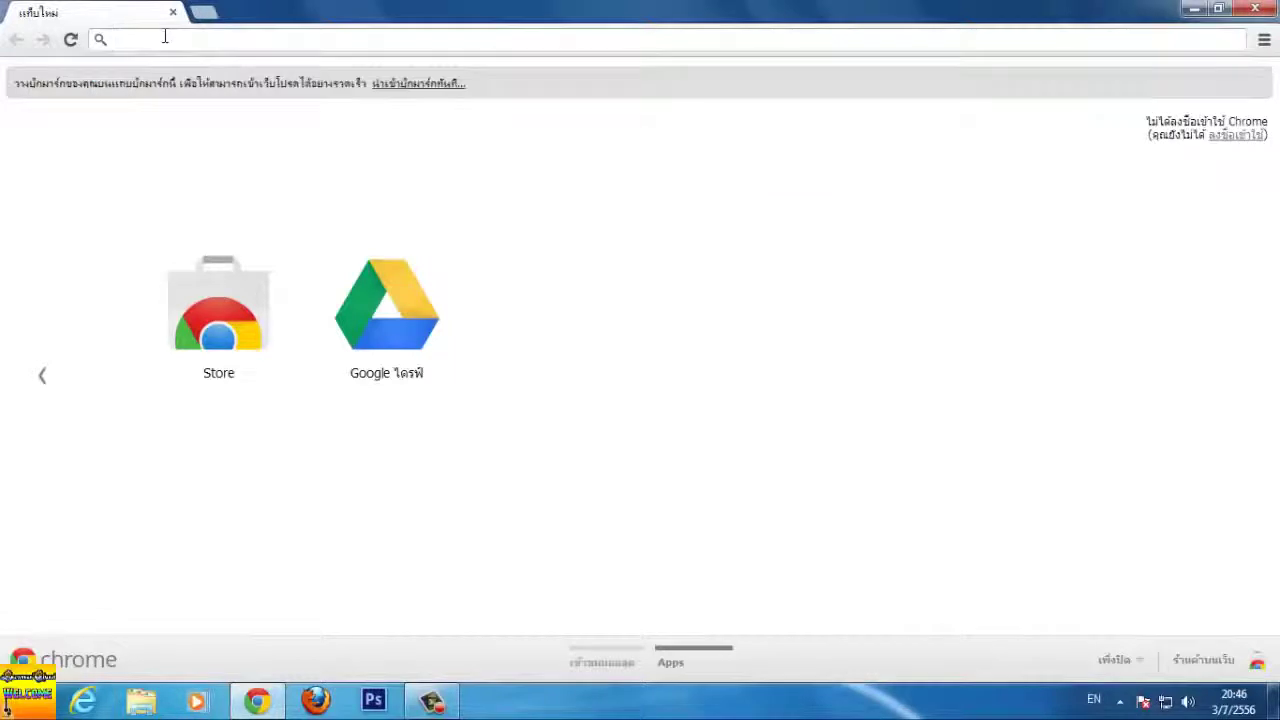
Step: Go to the Google homepage in the browser
text(blu)
key(BackSpace)
key(BackSpace)
key(BackSpace)
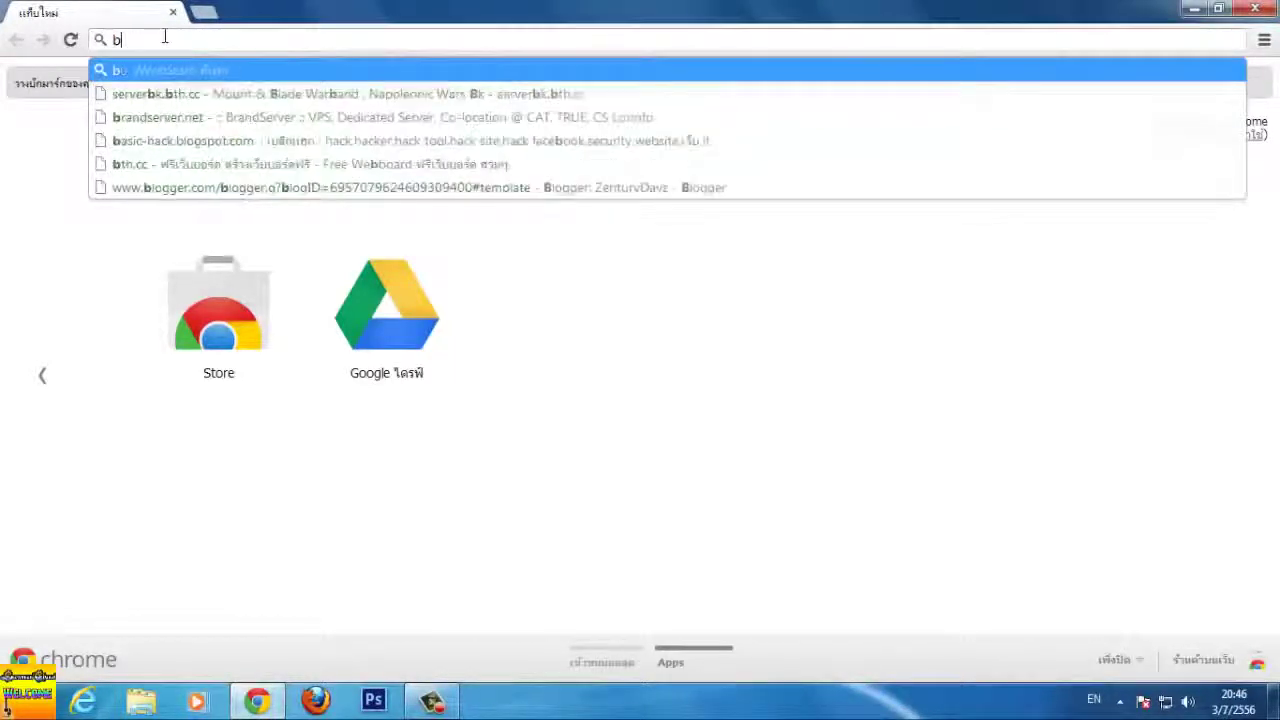
text(goog)
key(Return)
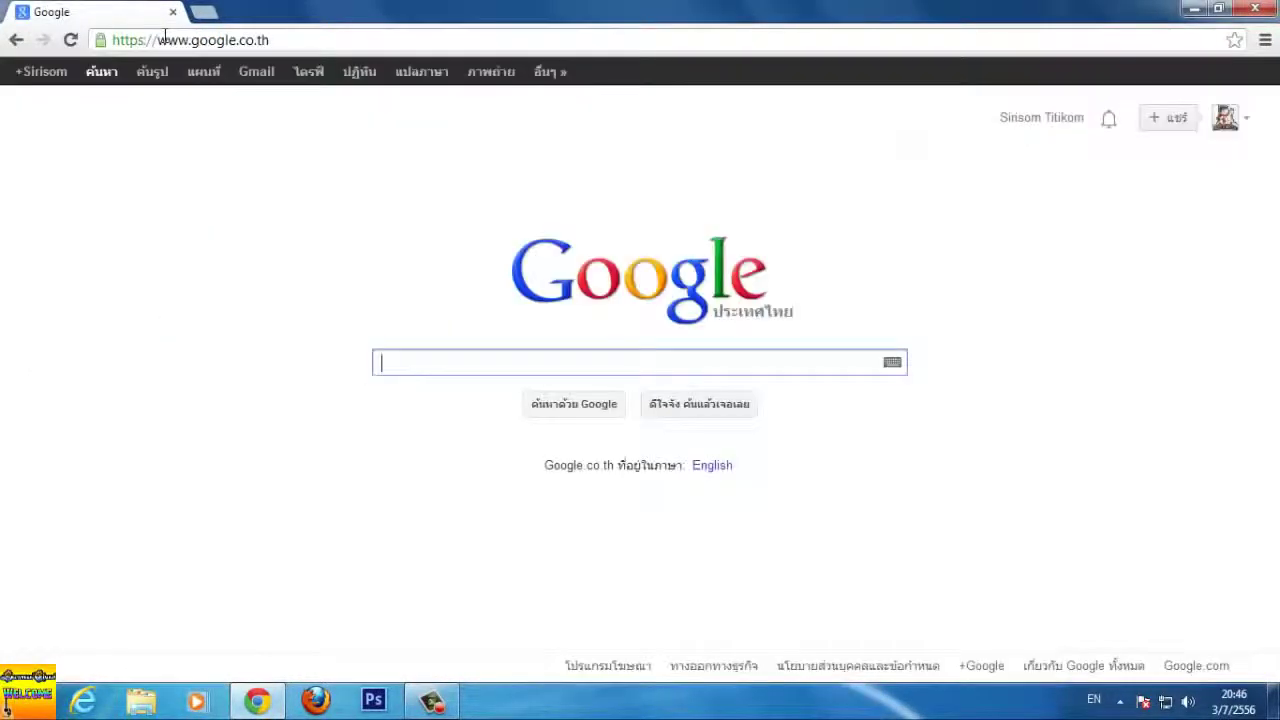
Step: Search Google for bukkit and open the CraftBukkit downloads page from the results
text(bu)
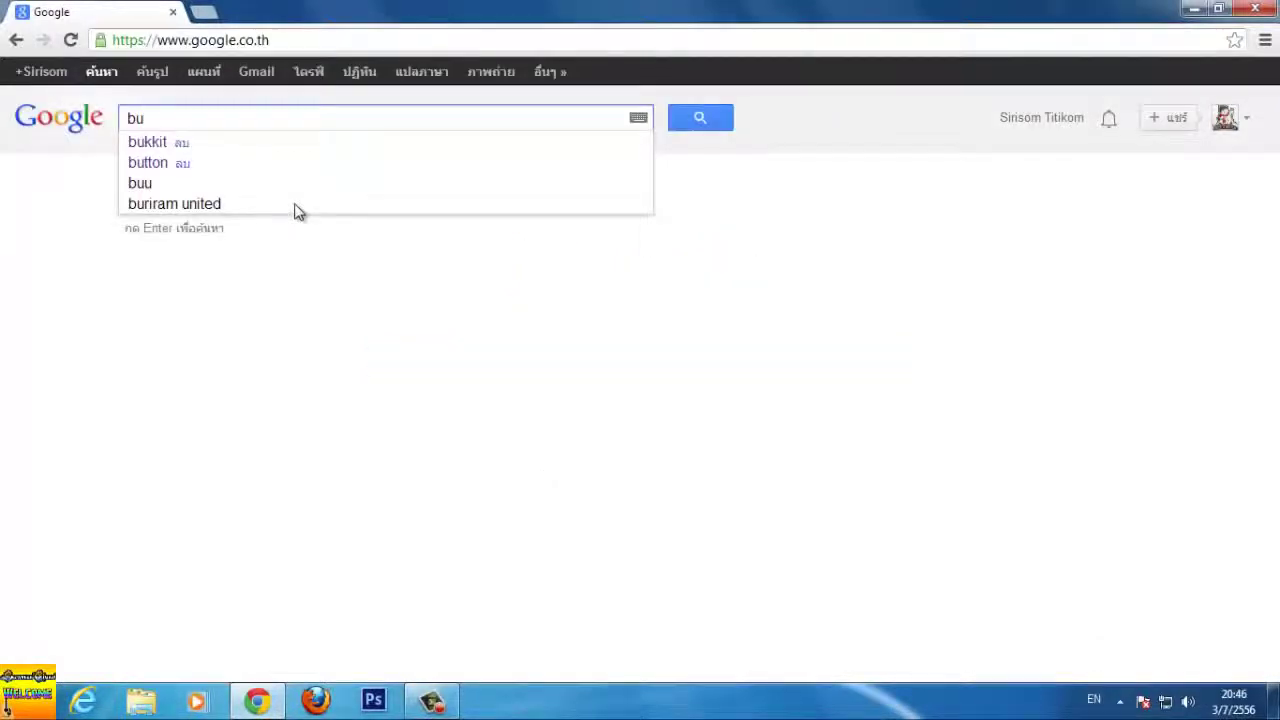
key(Down)
key(Return)
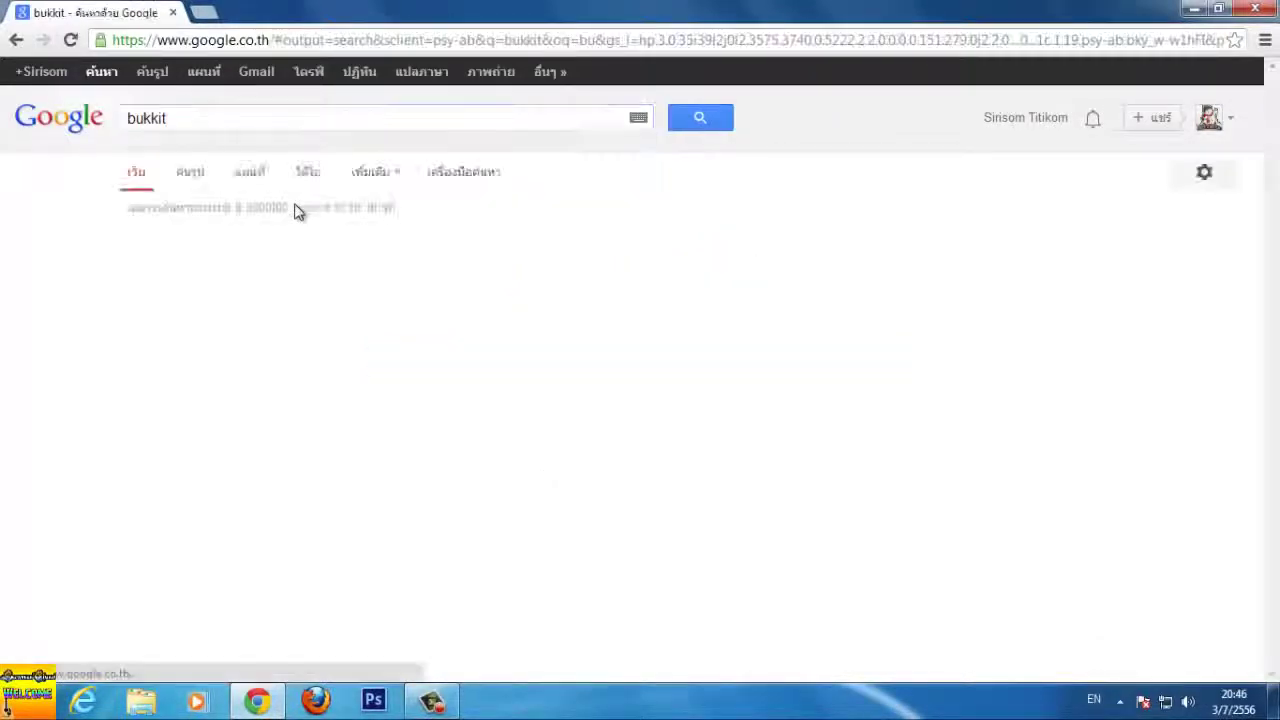
click(205, 243)
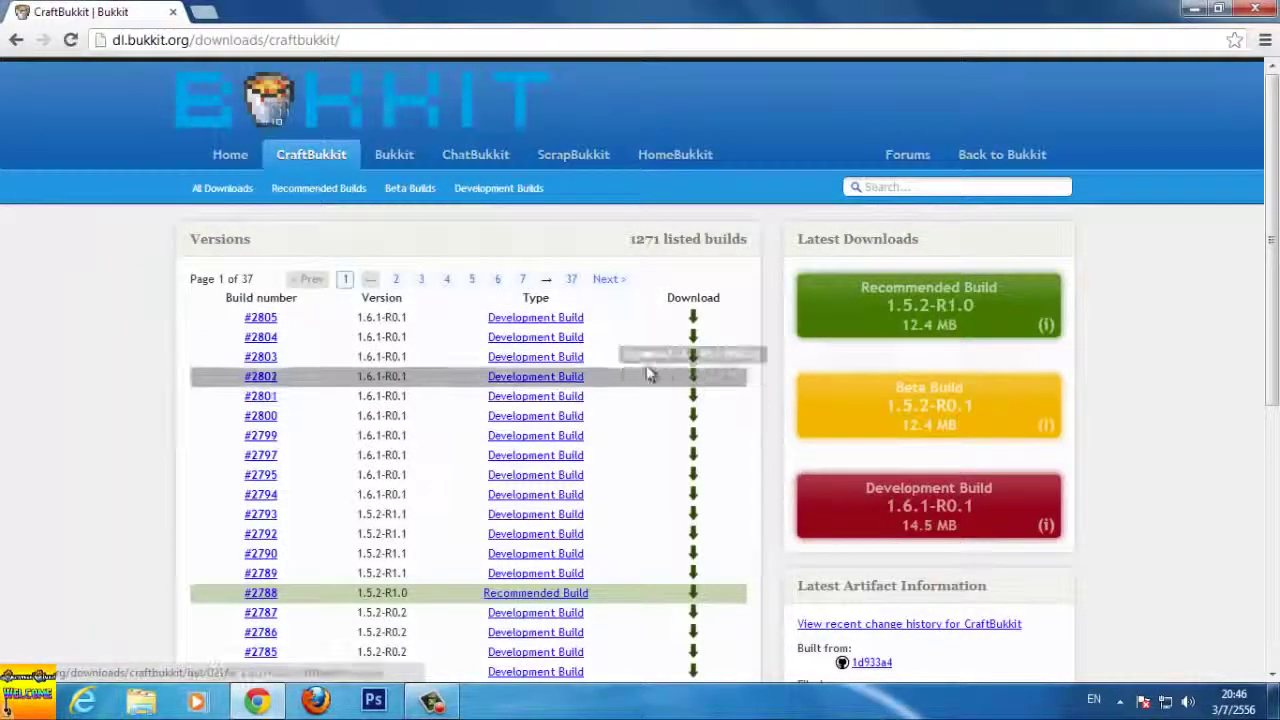
Step: Download the CraftBukkit Beta Build, version 1.5.2-R0.1
scroll(646, 374, down, 2)
scroll(587, 455, up, 1)
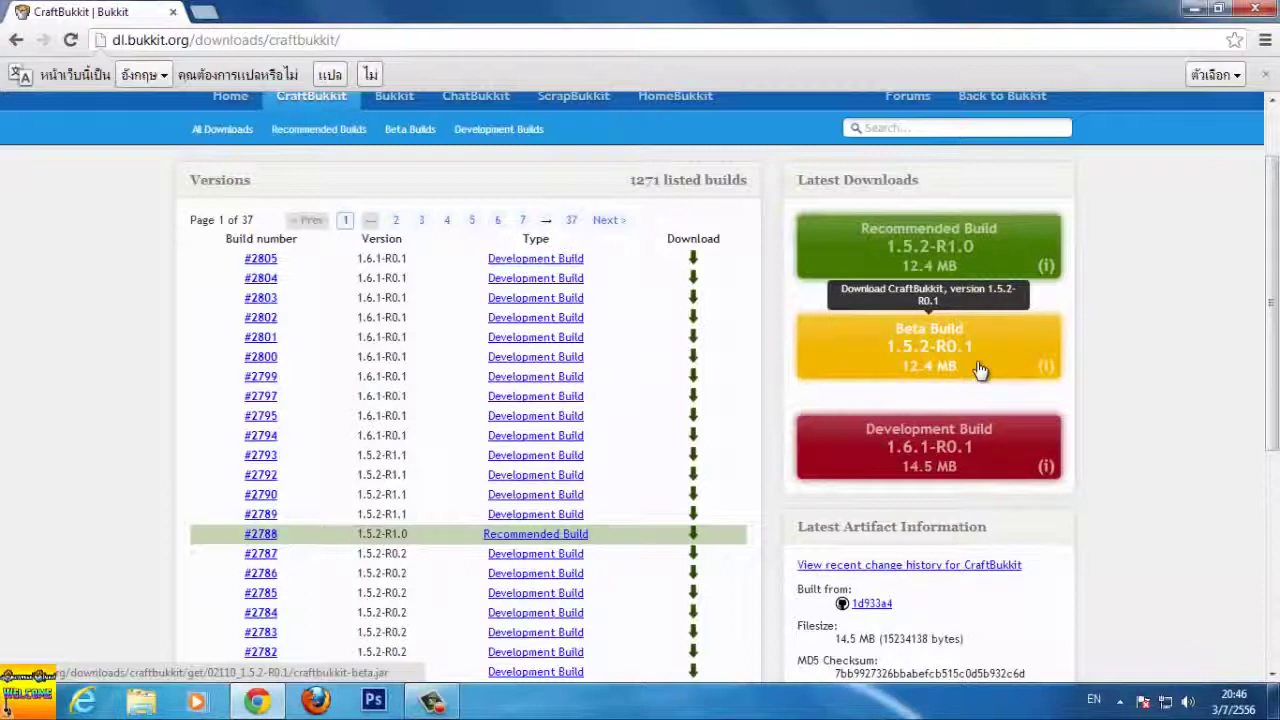
click(900, 366)
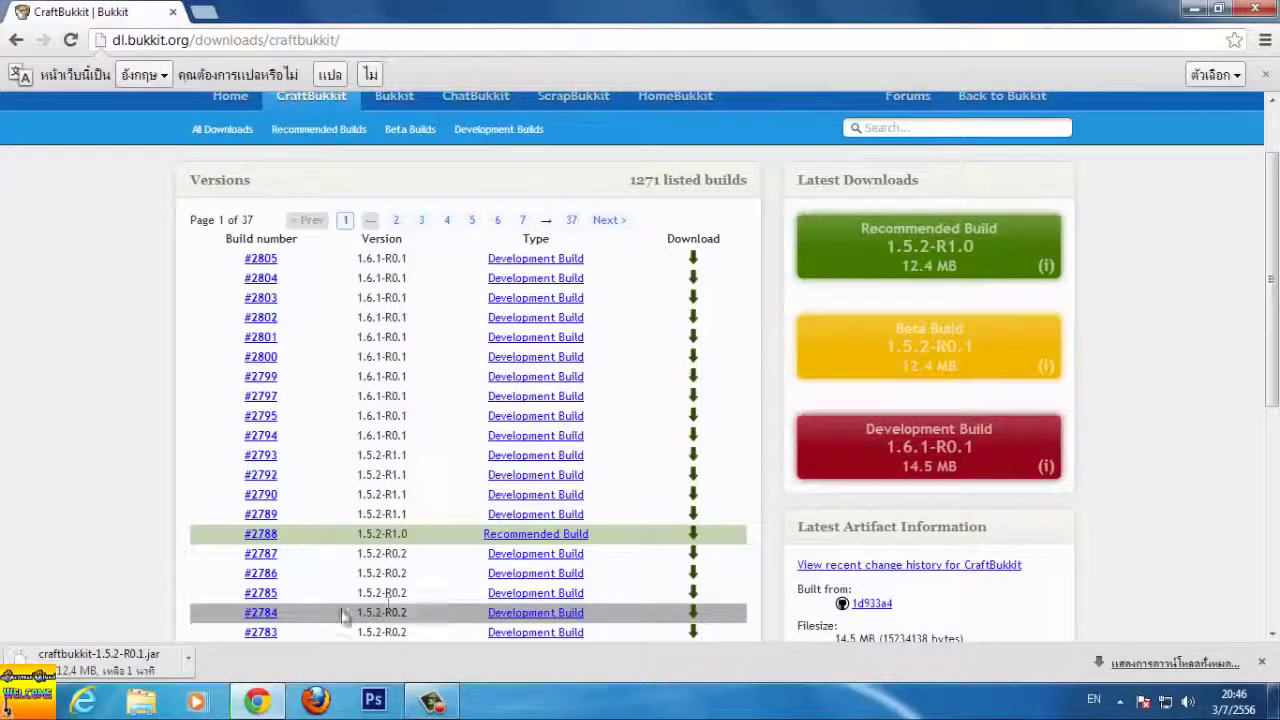
Step: Switch to Windows Explorer and create a folder named ServerMc on Local Disk (D:)
key(super)
click(349, 464)
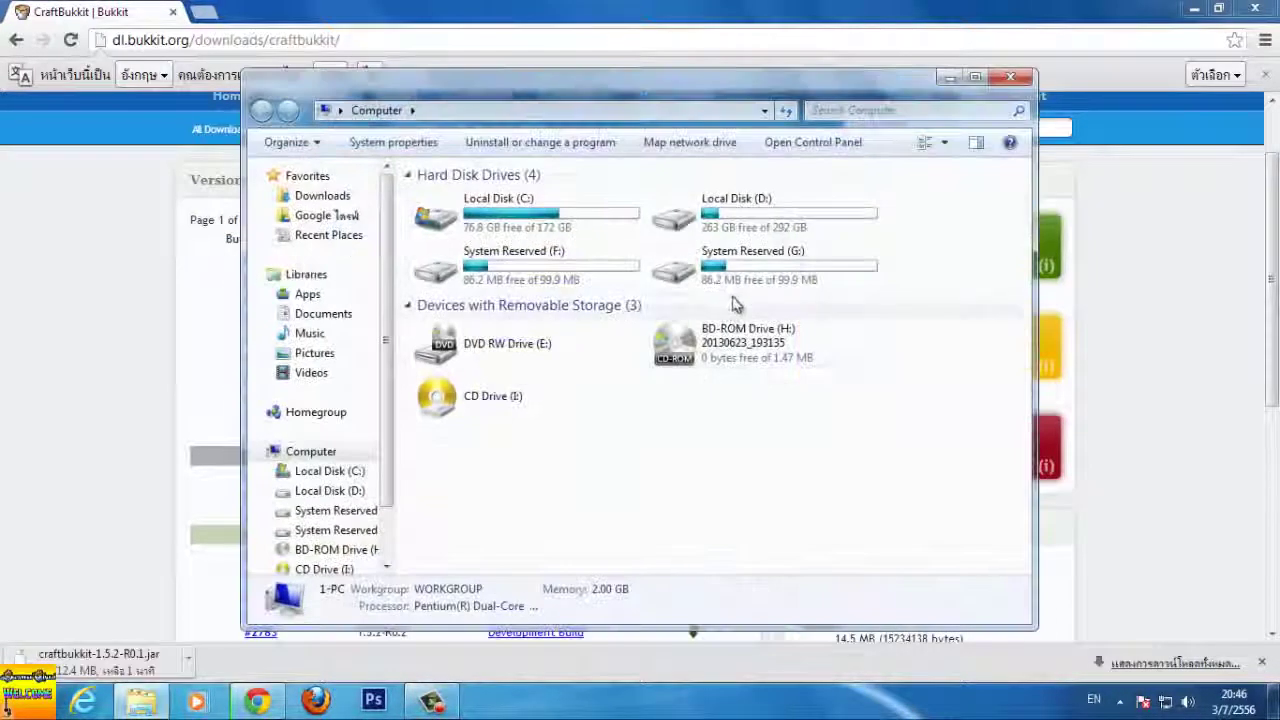
double_click(737, 217)
right_click(592, 425)
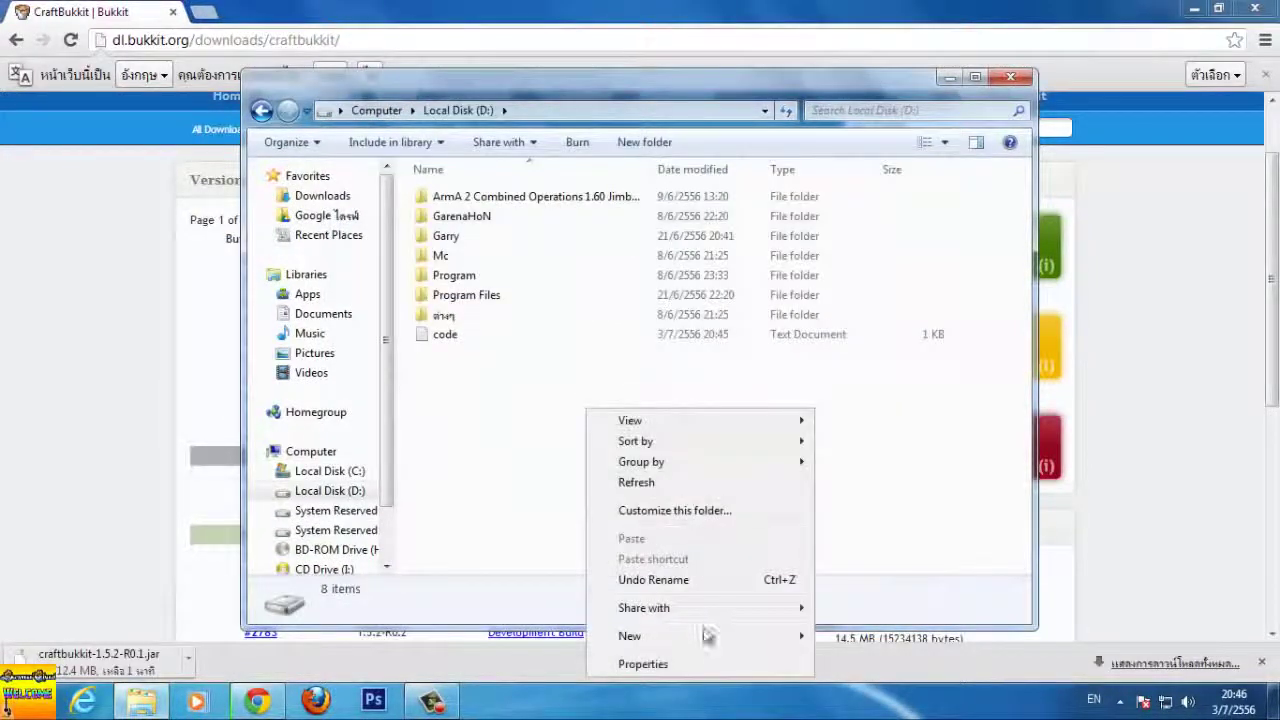
mouse_move(705, 636)
click(852, 446)
text(Serv)
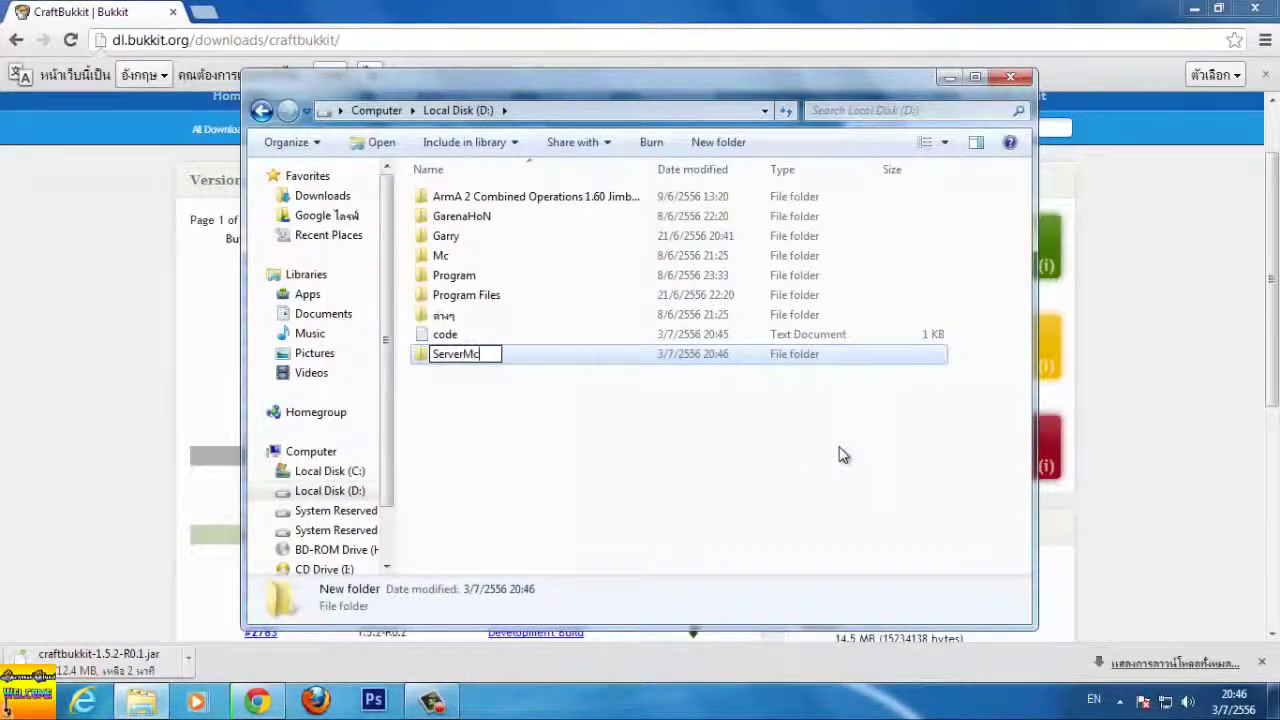
text(erMc)
key(Return)
click(525, 427)
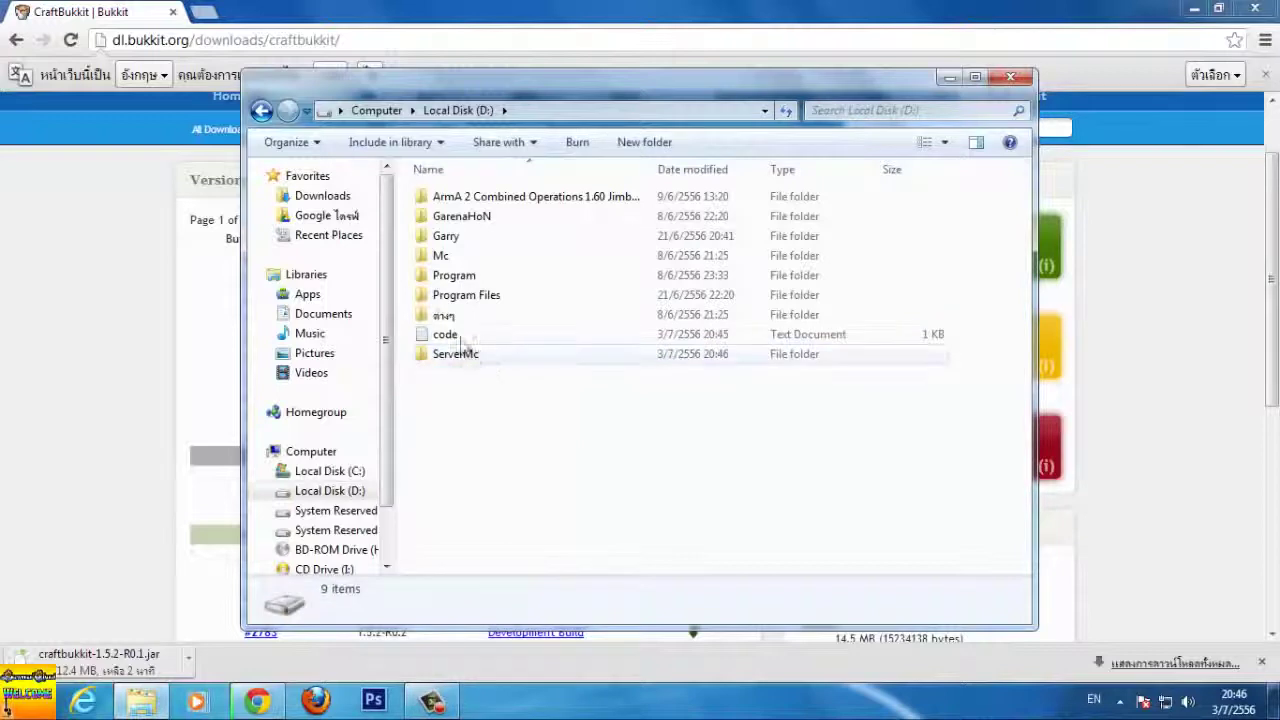
Step: Open the ServerMc folder, refresh its contents and move its window aside from the build list
key(Up)
click(526, 380)
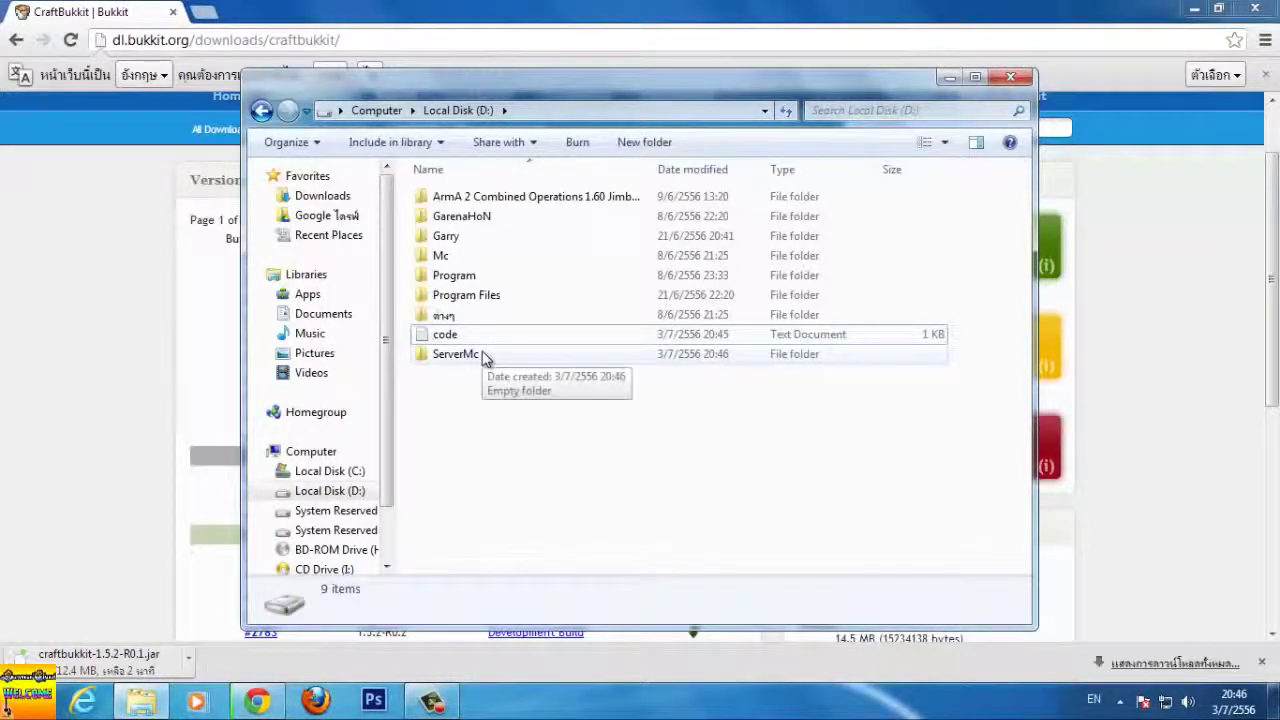
double_click(487, 358)
right_click(576, 272)
click(622, 340)
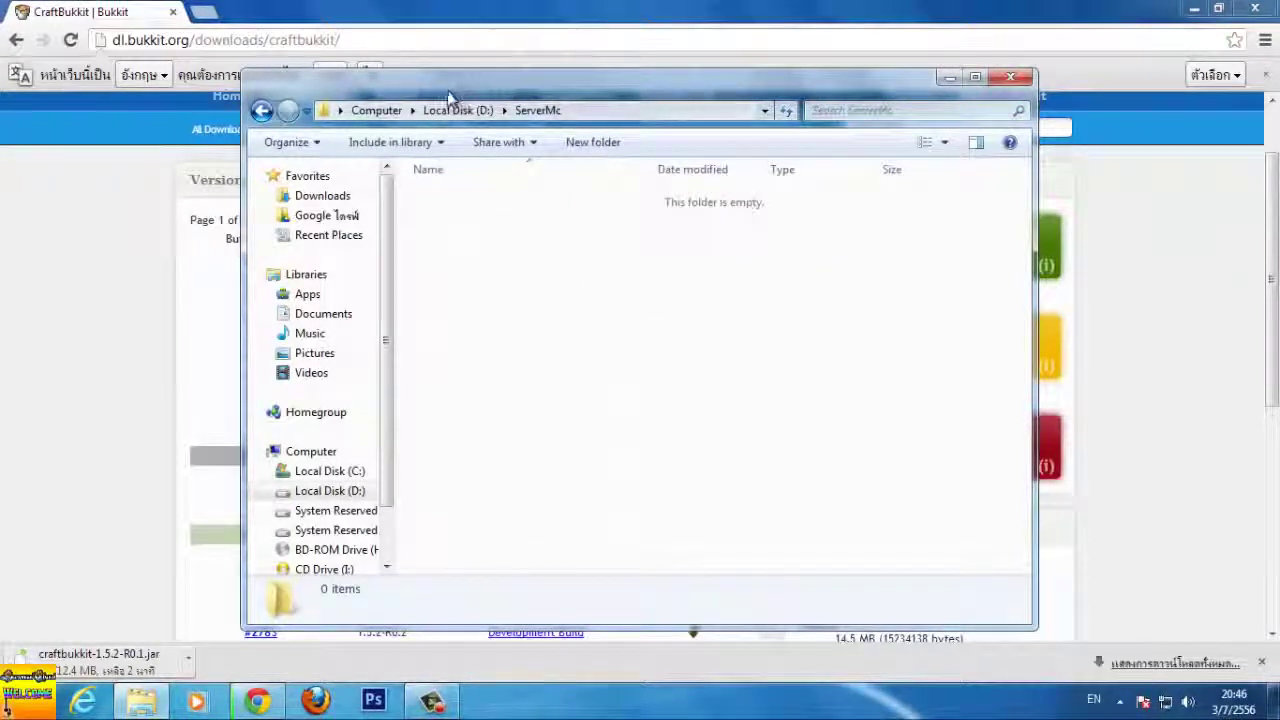
drag(470, 80, 676, 79)
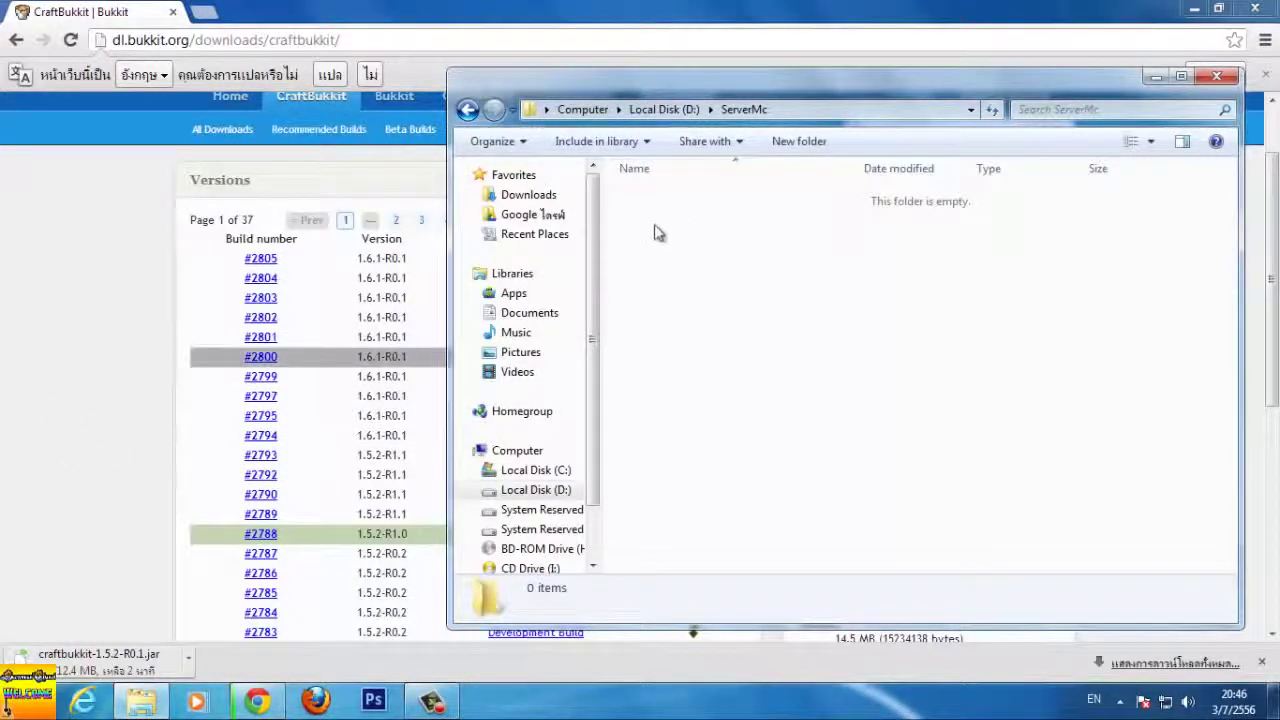
right_click(692, 272)
click(737, 340)
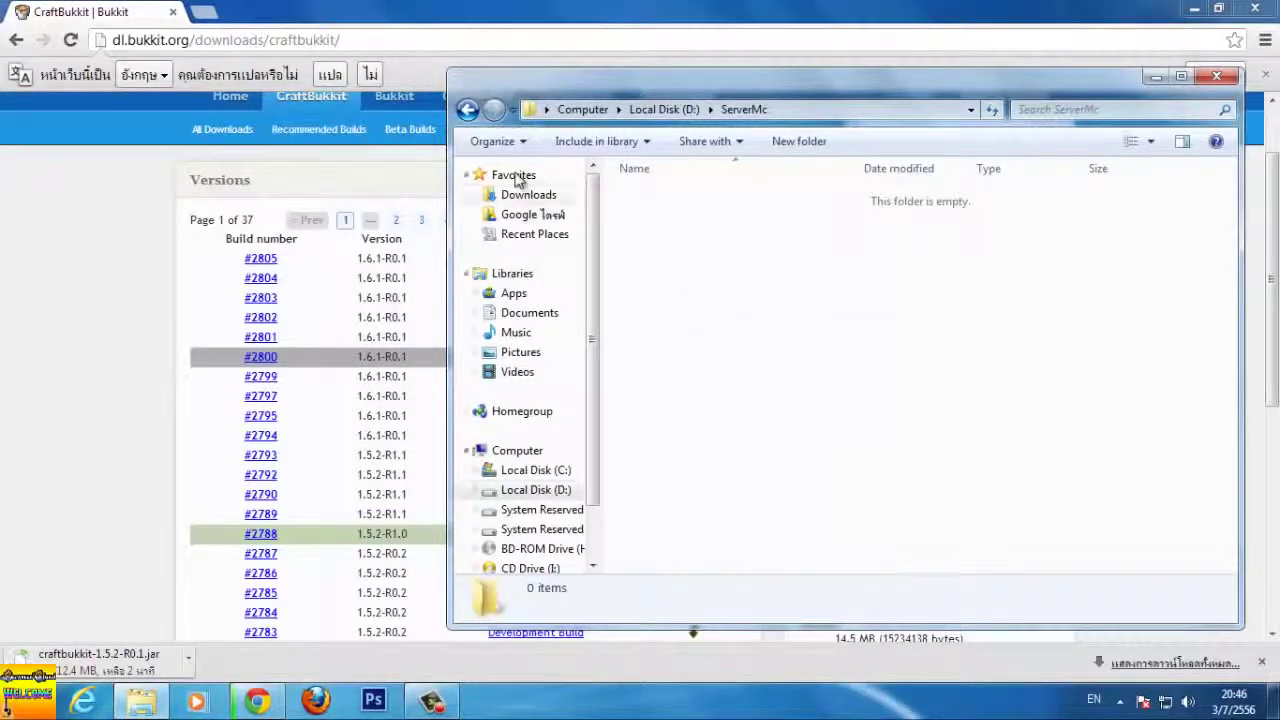
click(467, 110)
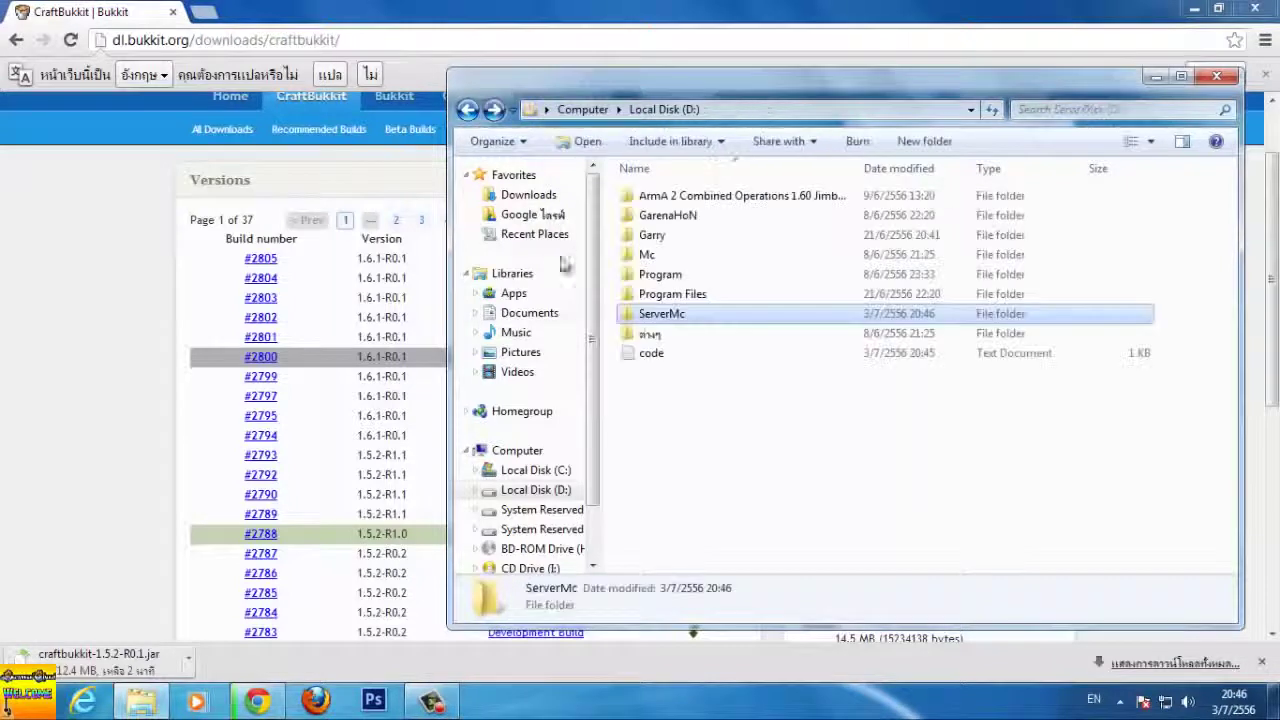
click(665, 314)
click(705, 350)
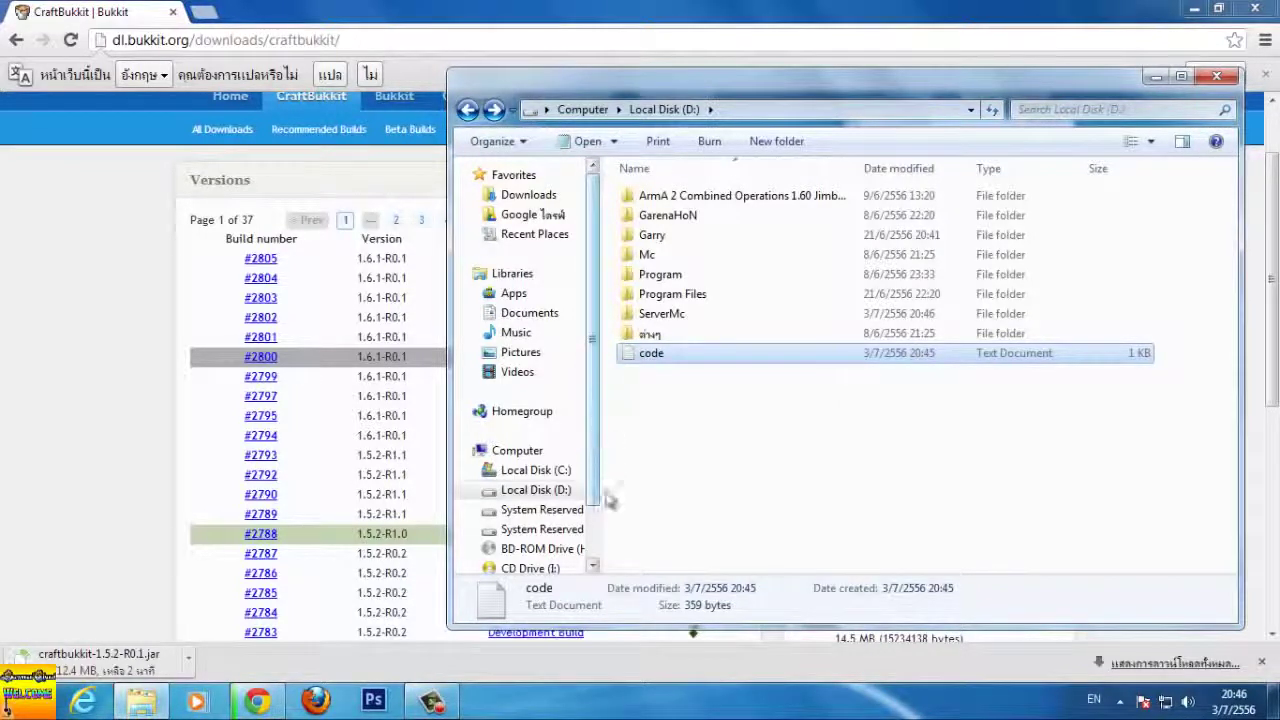
scroll(598, 488, down, 3)
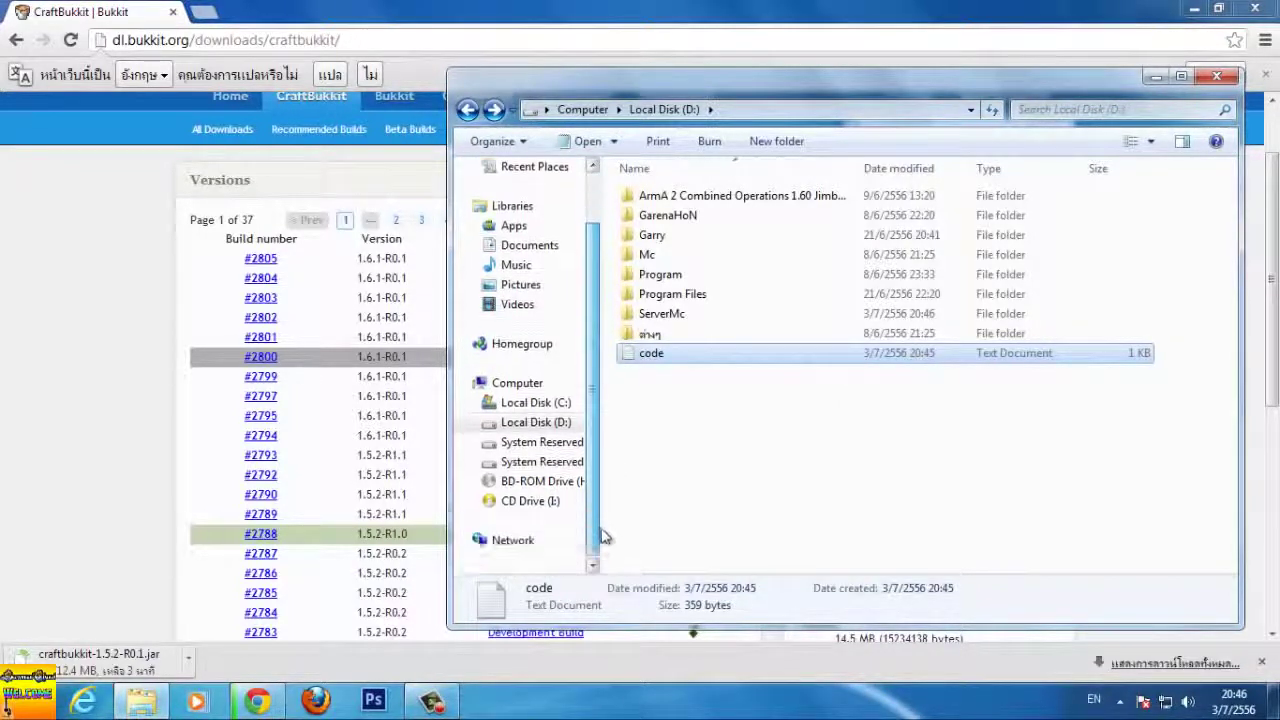
click(706, 466)
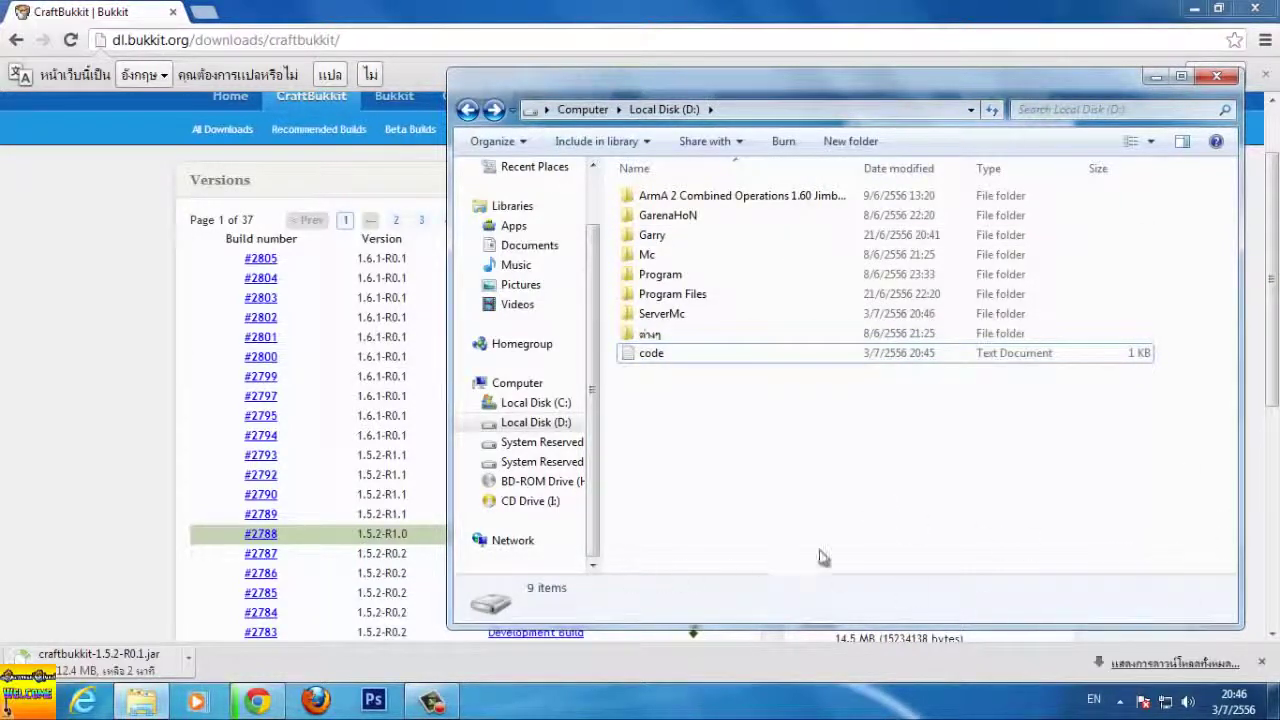
click(1193, 12)
click(1156, 76)
right_click(709, 198)
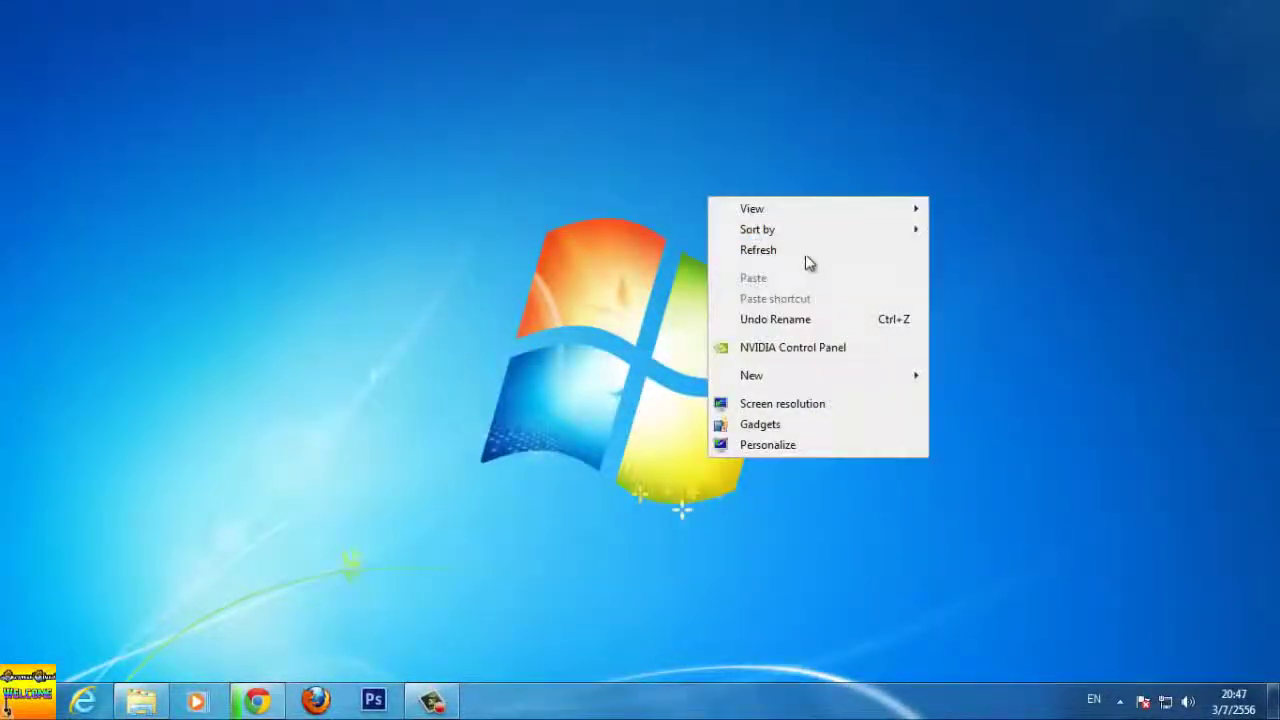
click(806, 254)
click(441, 706)
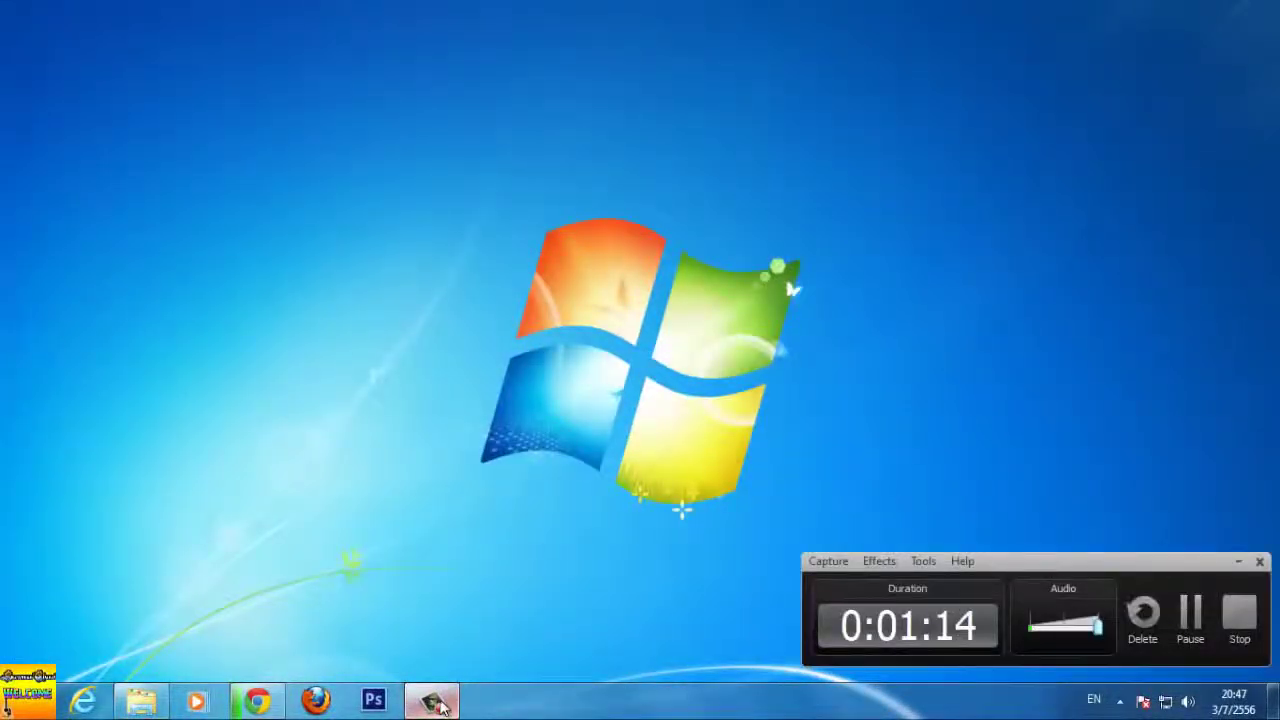
click(441, 706)
click(257, 700)
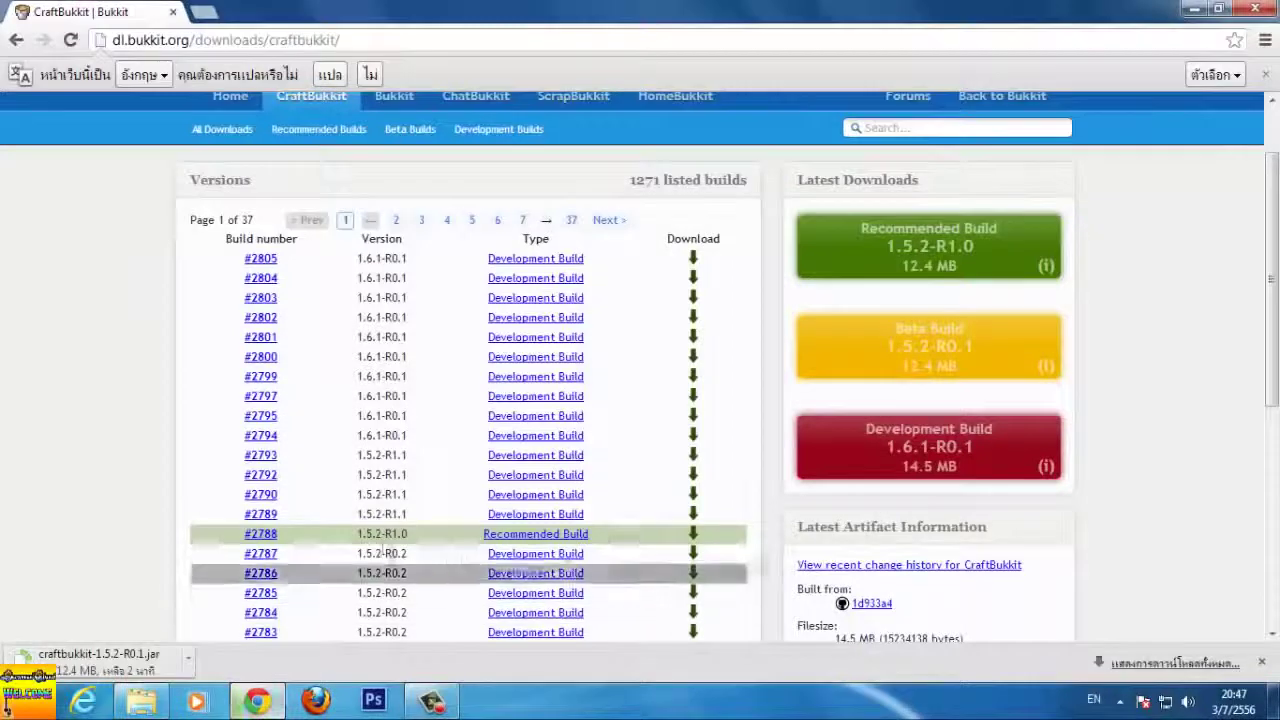
scroll(363, 566, down, 2)
scroll(140, 527, up, 3)
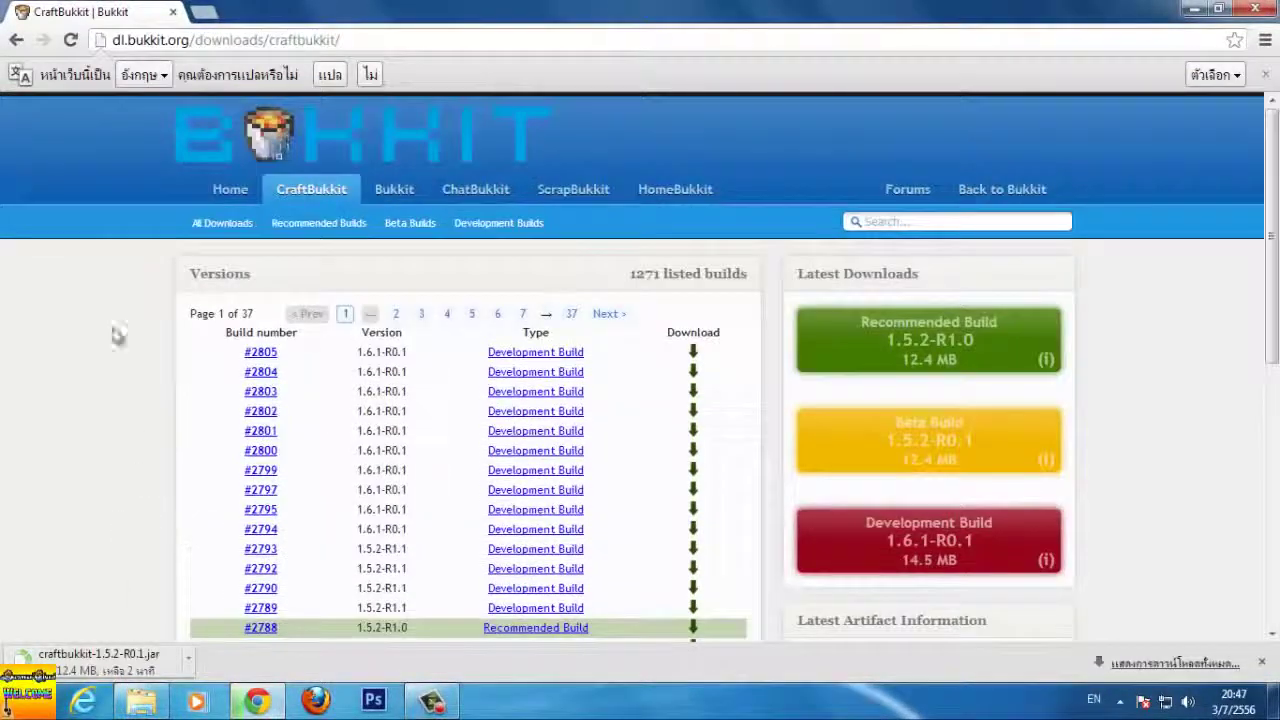
click(1120, 700)
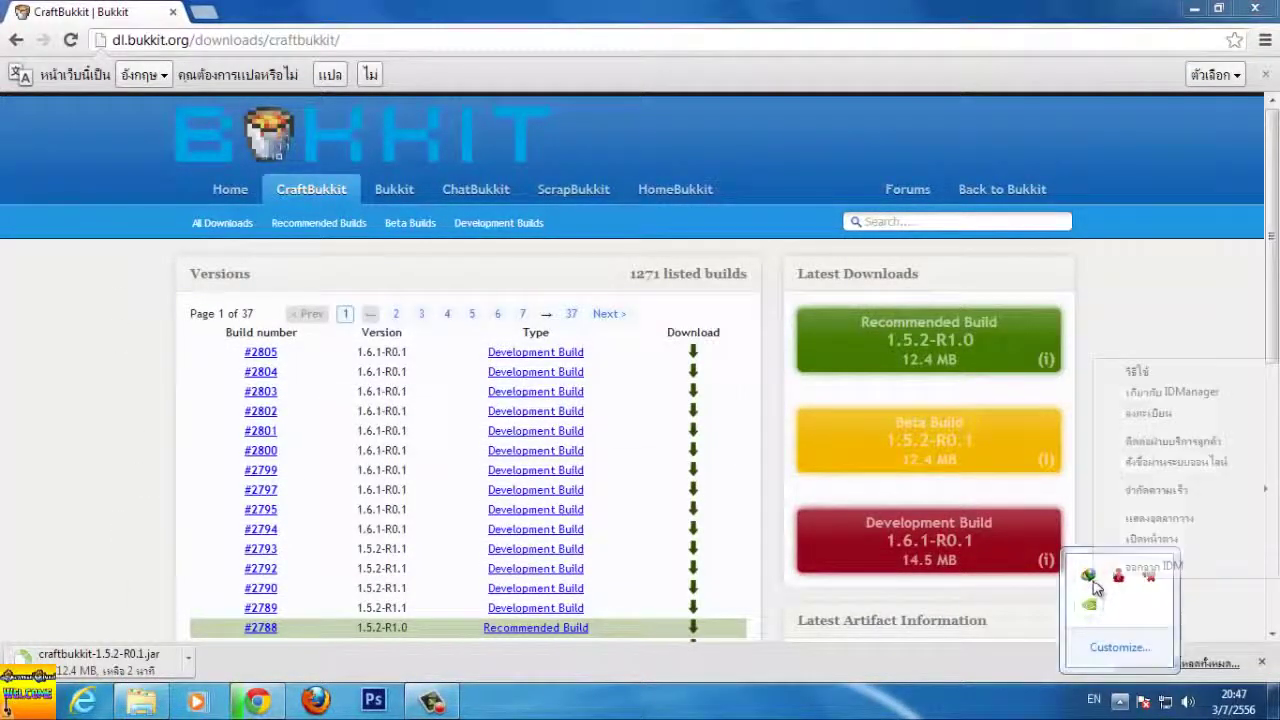
click(1101, 582)
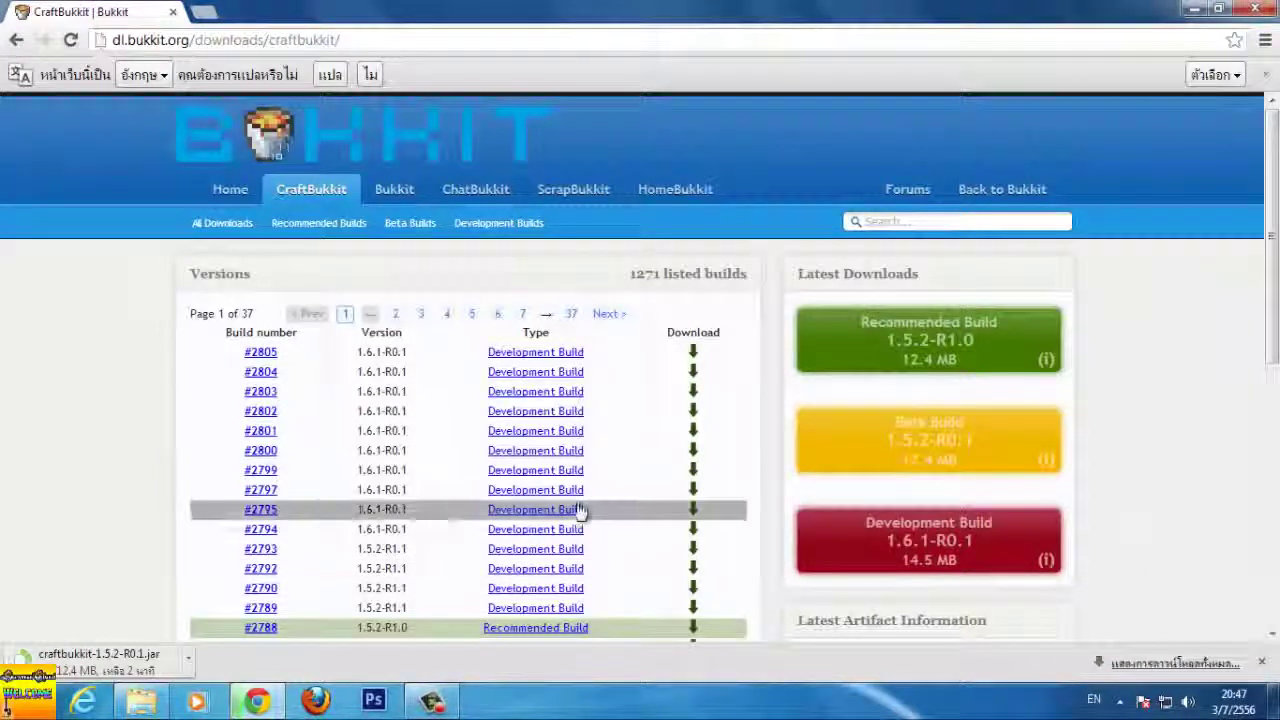
Step: Check the contents of the ServerMc folder on Local Disk (D:) and return to the CraftBukkit page in the browser
scroll(450, 560, down, 4)
click(165, 698)
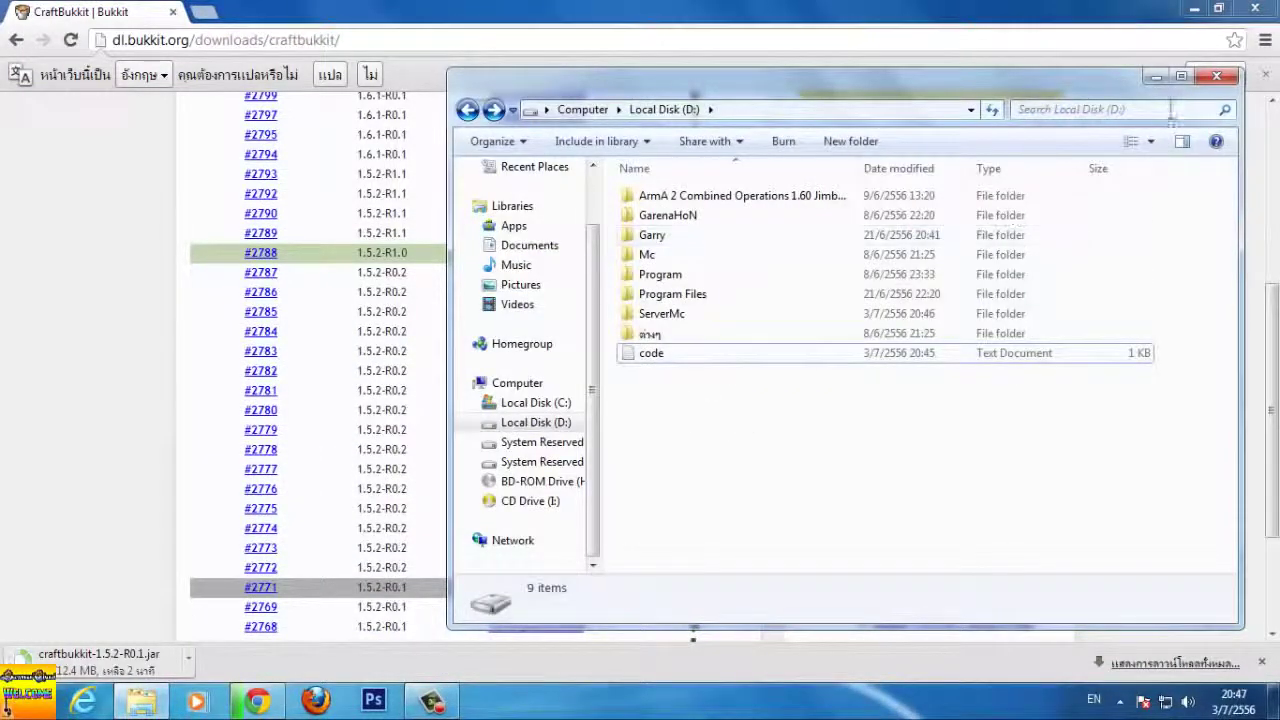
double_click(714, 316)
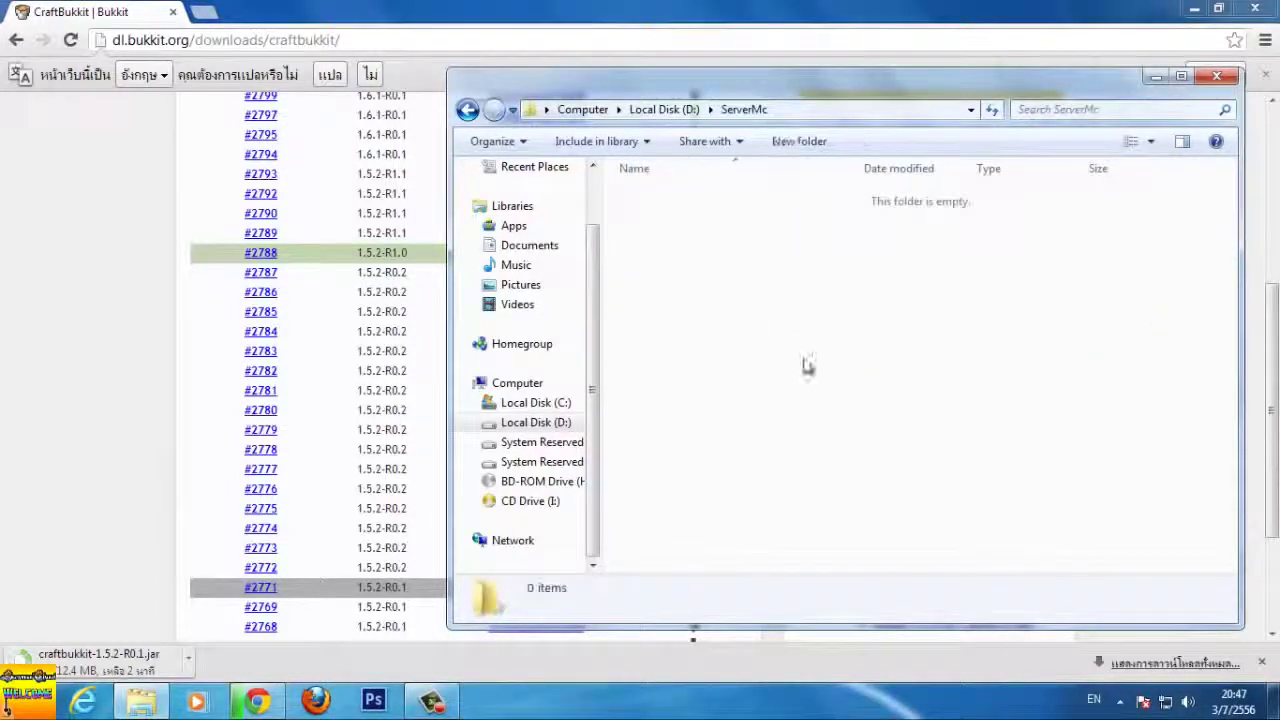
click(1152, 78)
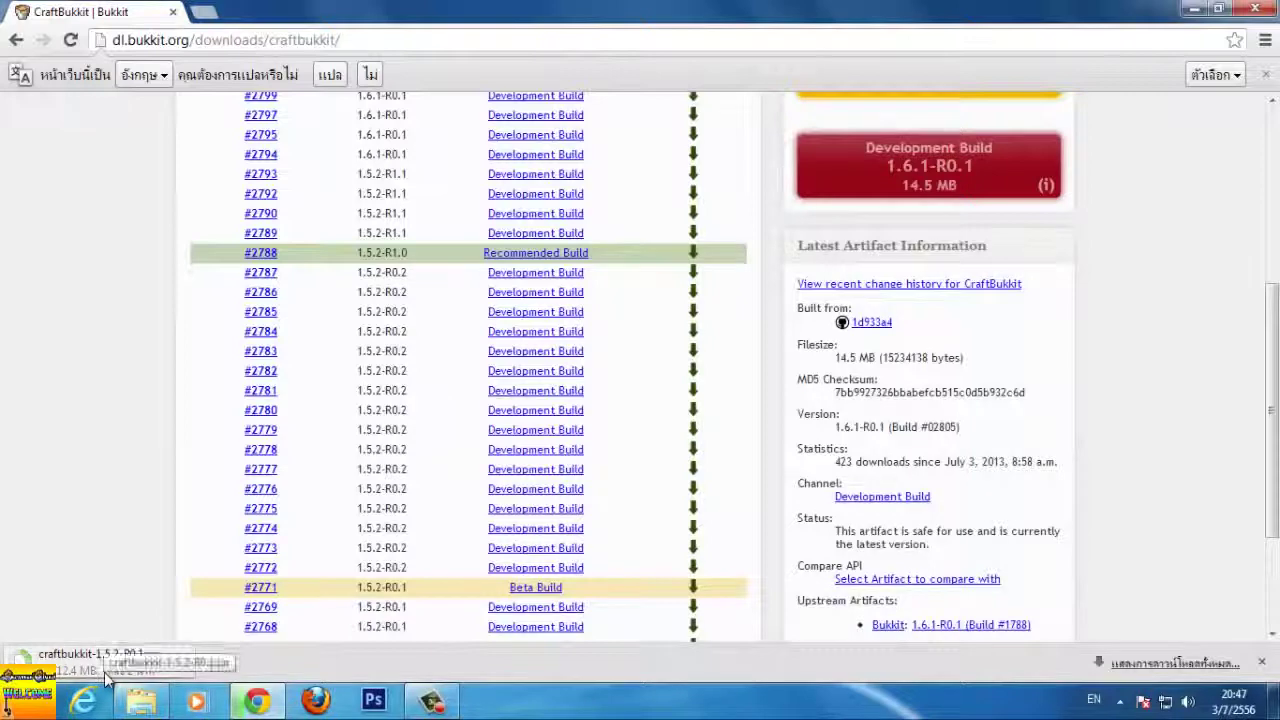
Step: Examine the list of CraftBukkit builds on the downloads page, comparing their version numbers
scroll(937, 557, down, 3)
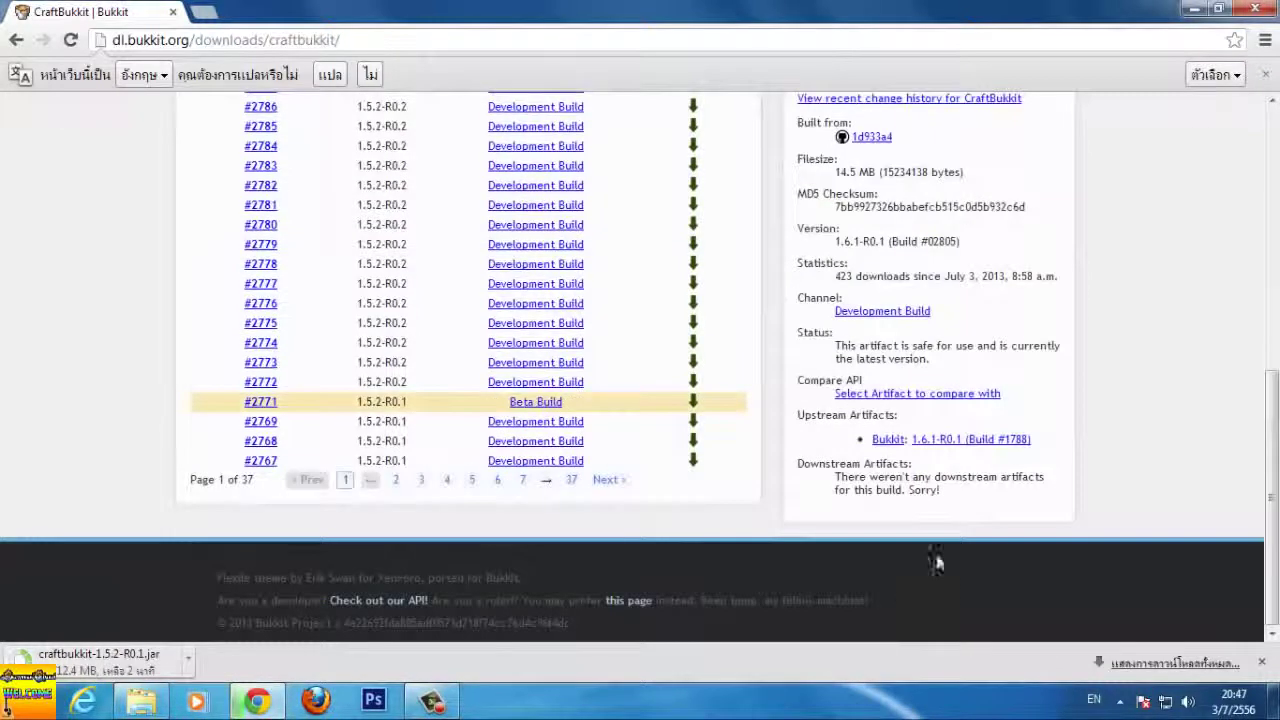
drag(940, 490, 813, 472)
scroll(651, 580, up, 6)
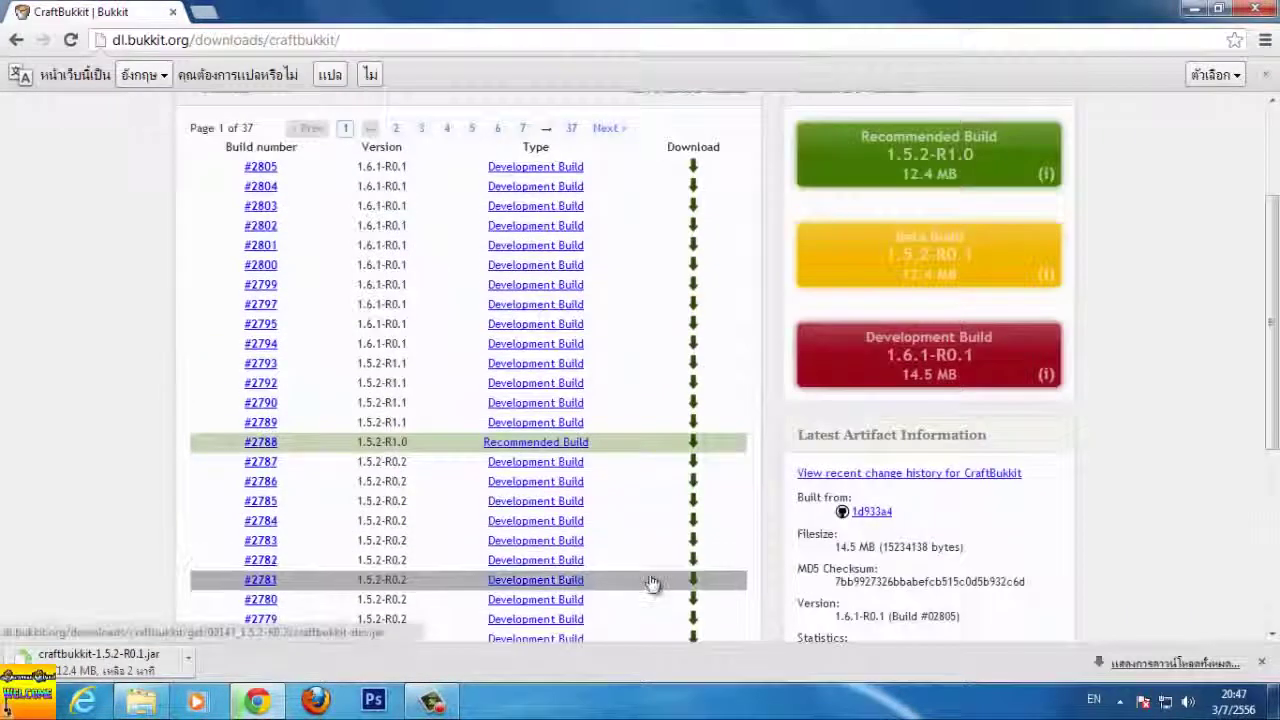
scroll(714, 423, down, 2)
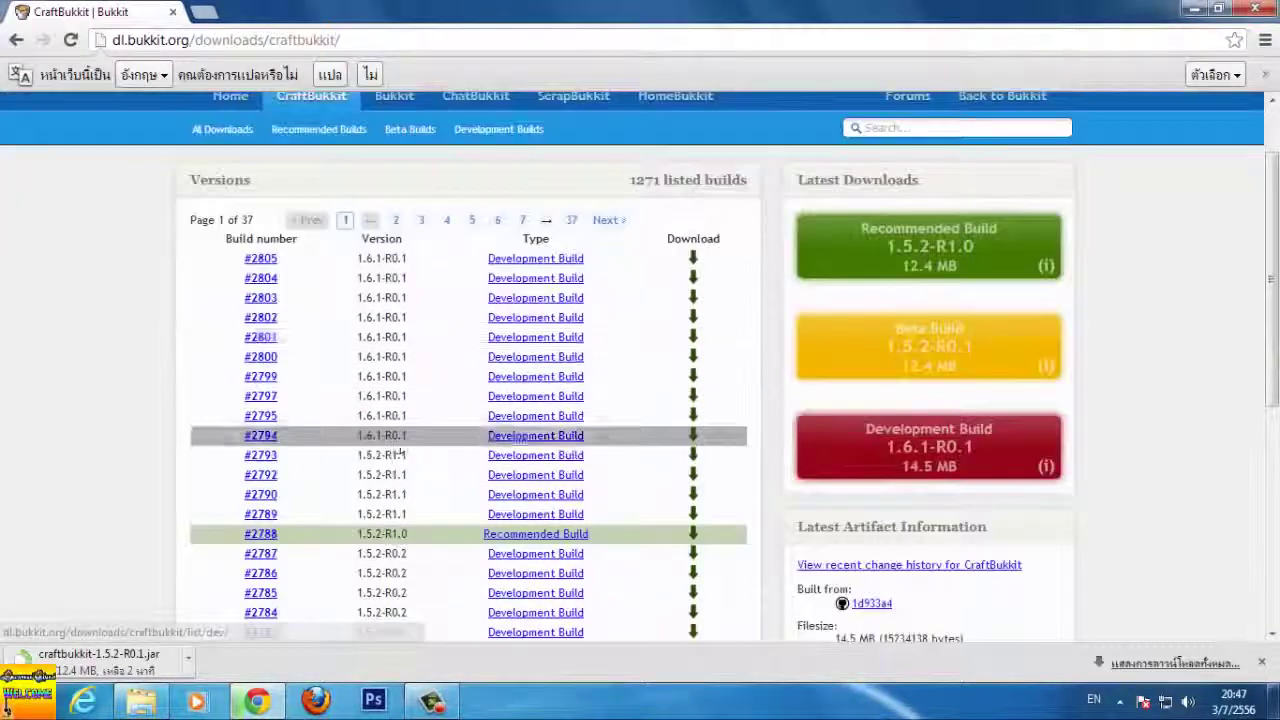
scroll(443, 449, up, 2)
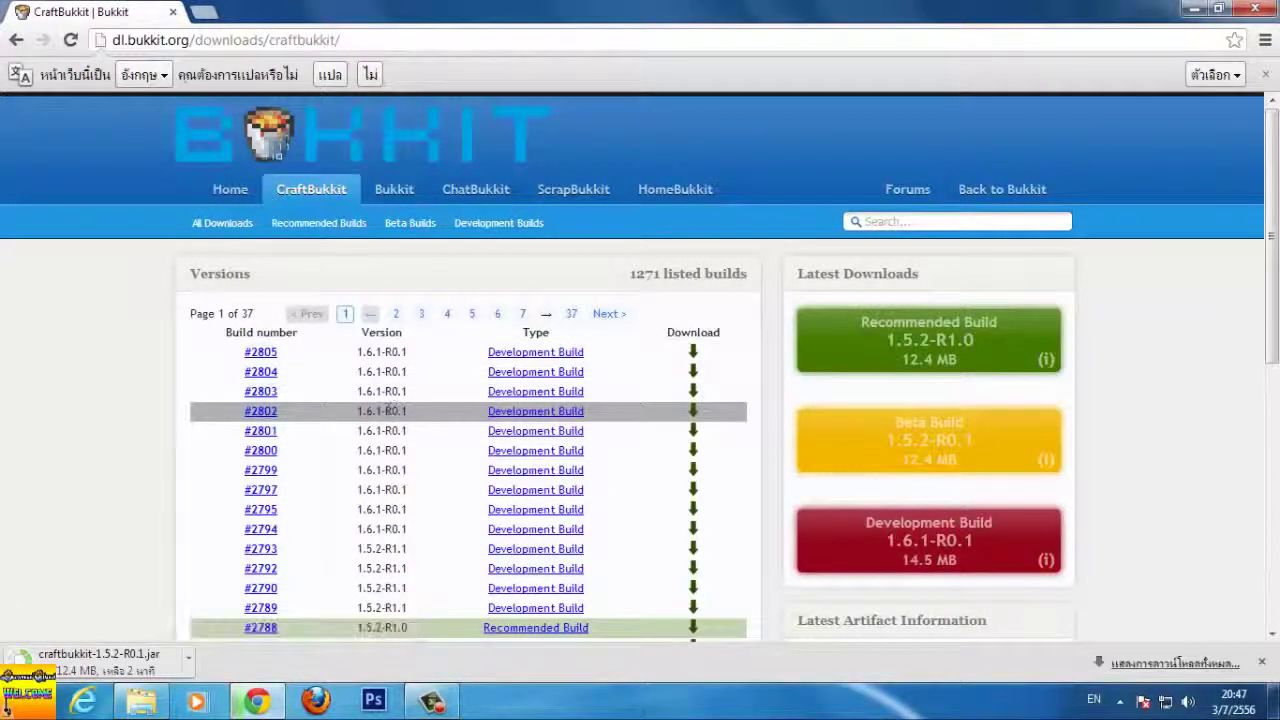
scroll(408, 423, down, 3)
scroll(400, 364, up, 2)
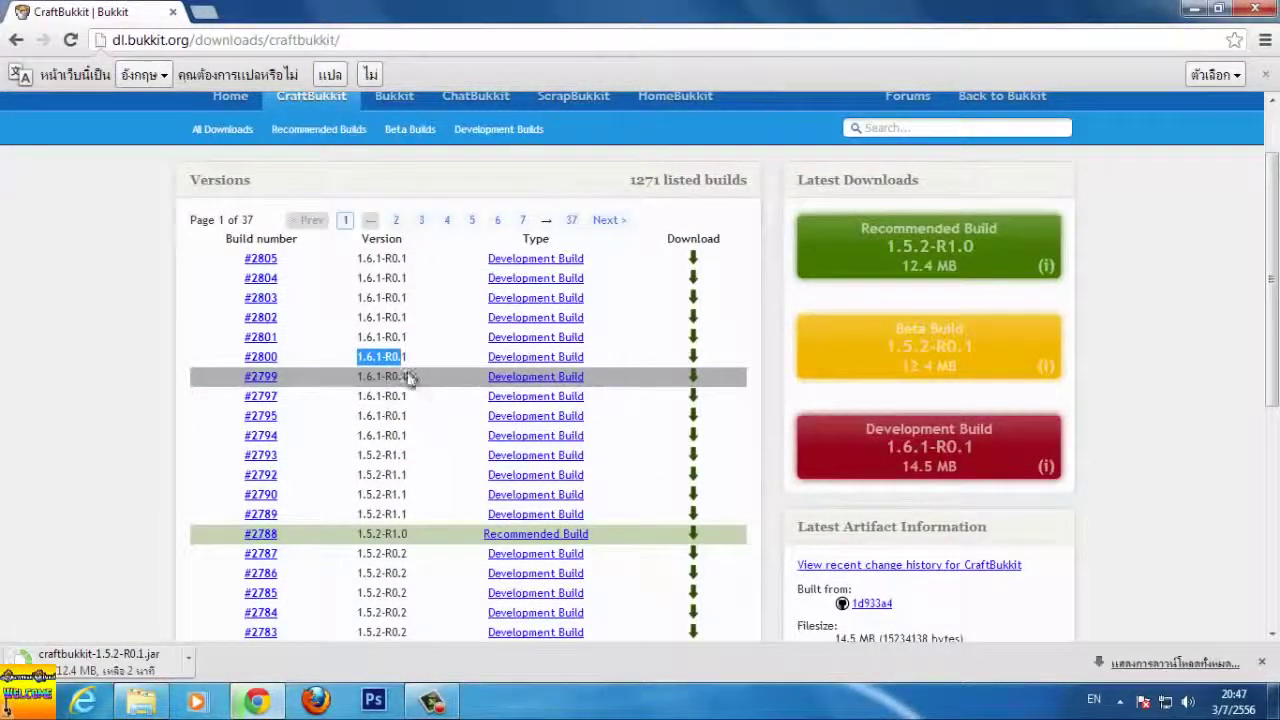
drag(366, 376, 356, 377)
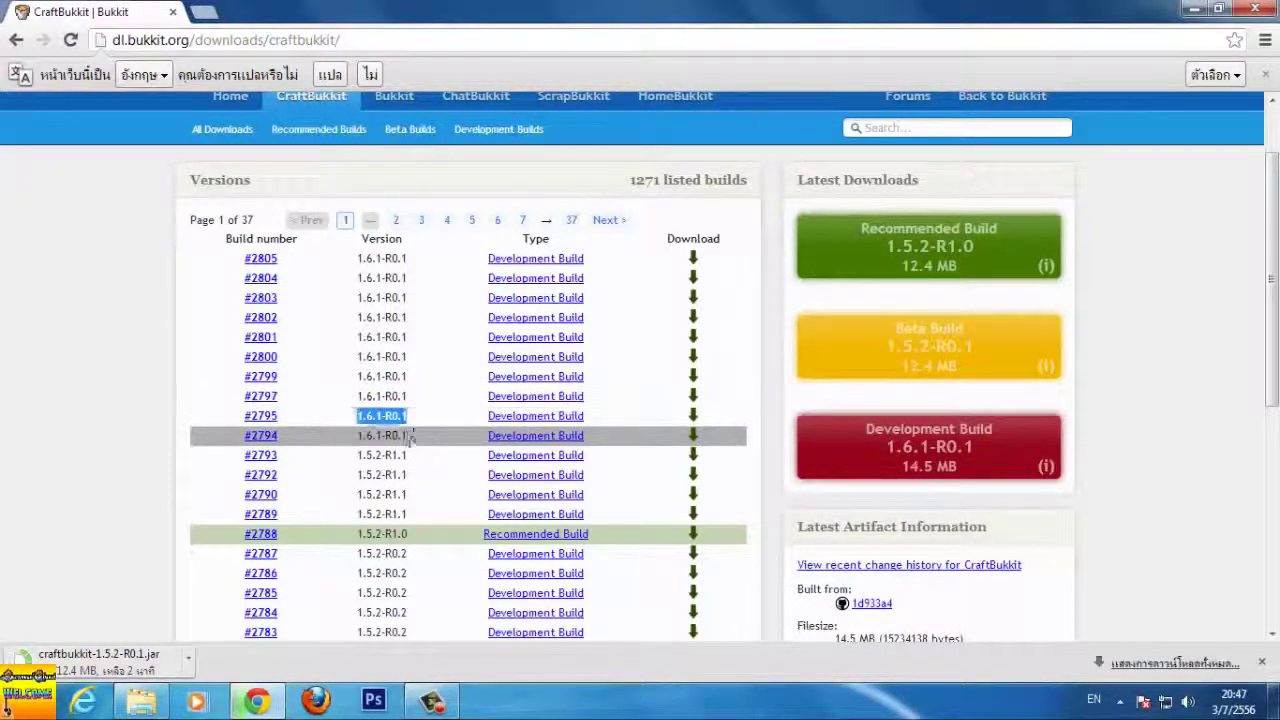
drag(356, 455, 408, 455)
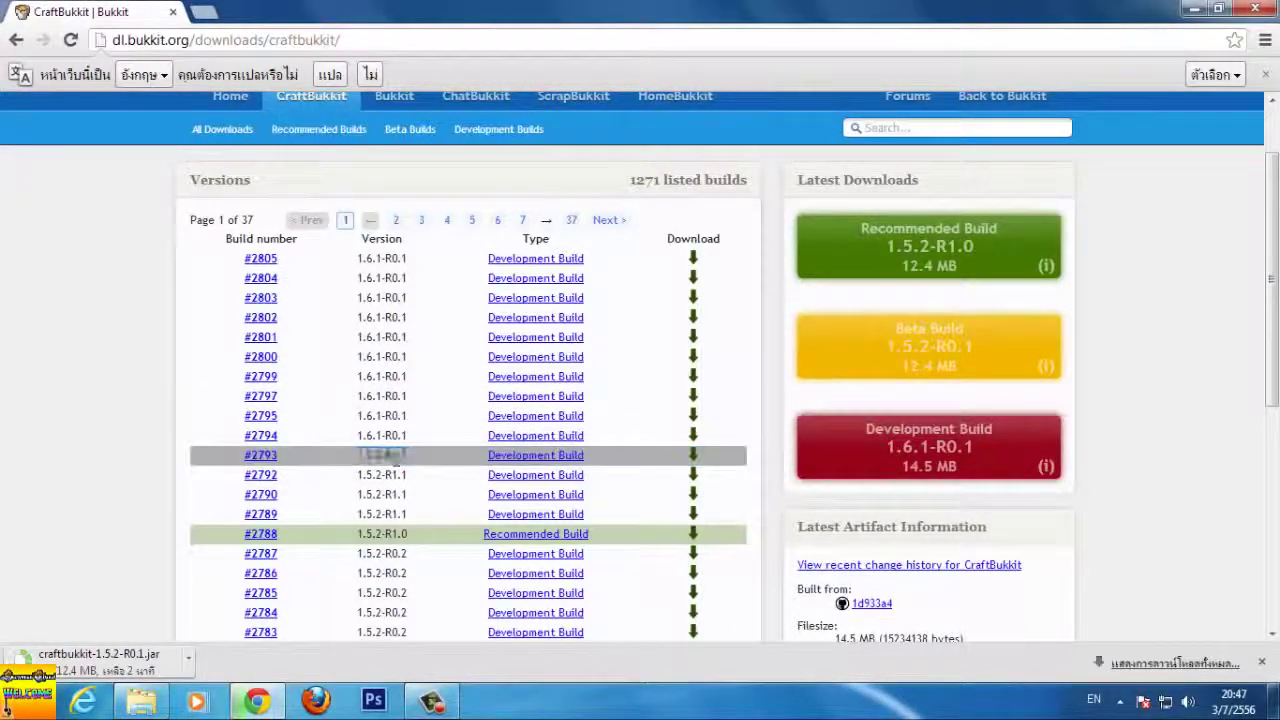
Step: Examine the first page of the CraftBukkit build list, comparing the 1.6.1 and 1.5.2 version entries
scroll(410, 515, down, 4)
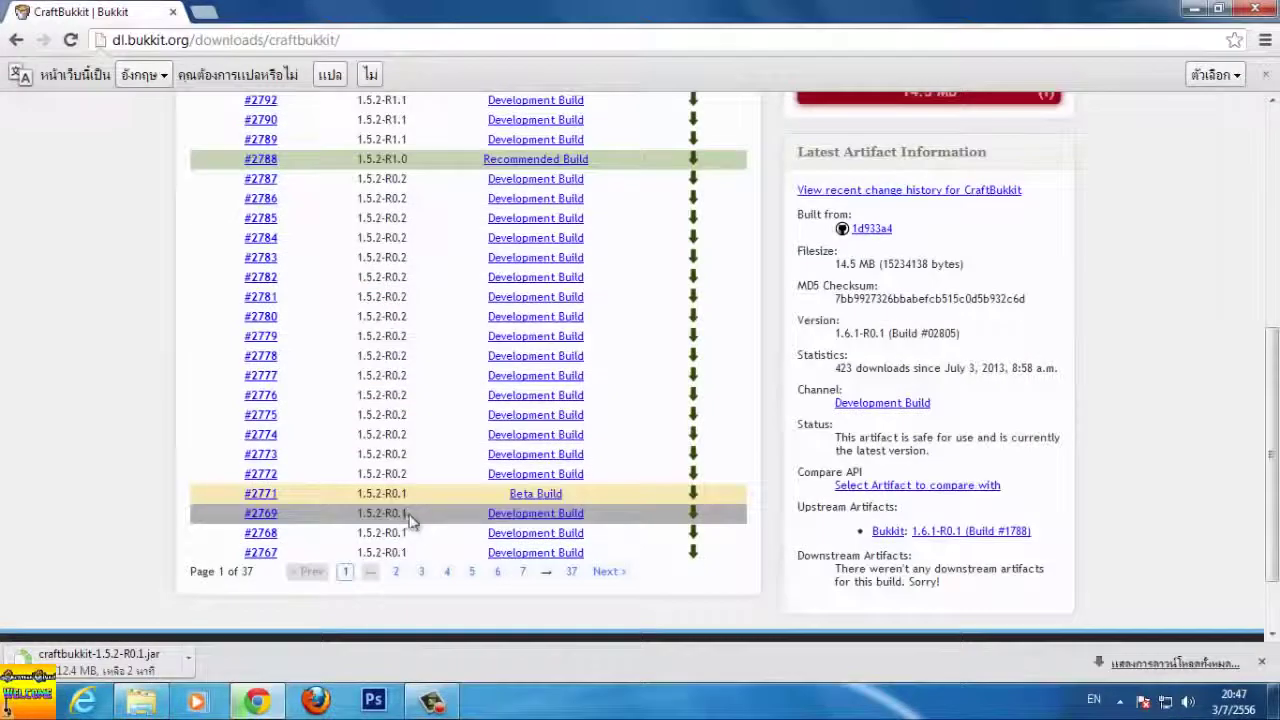
scroll(378, 495, up, 2)
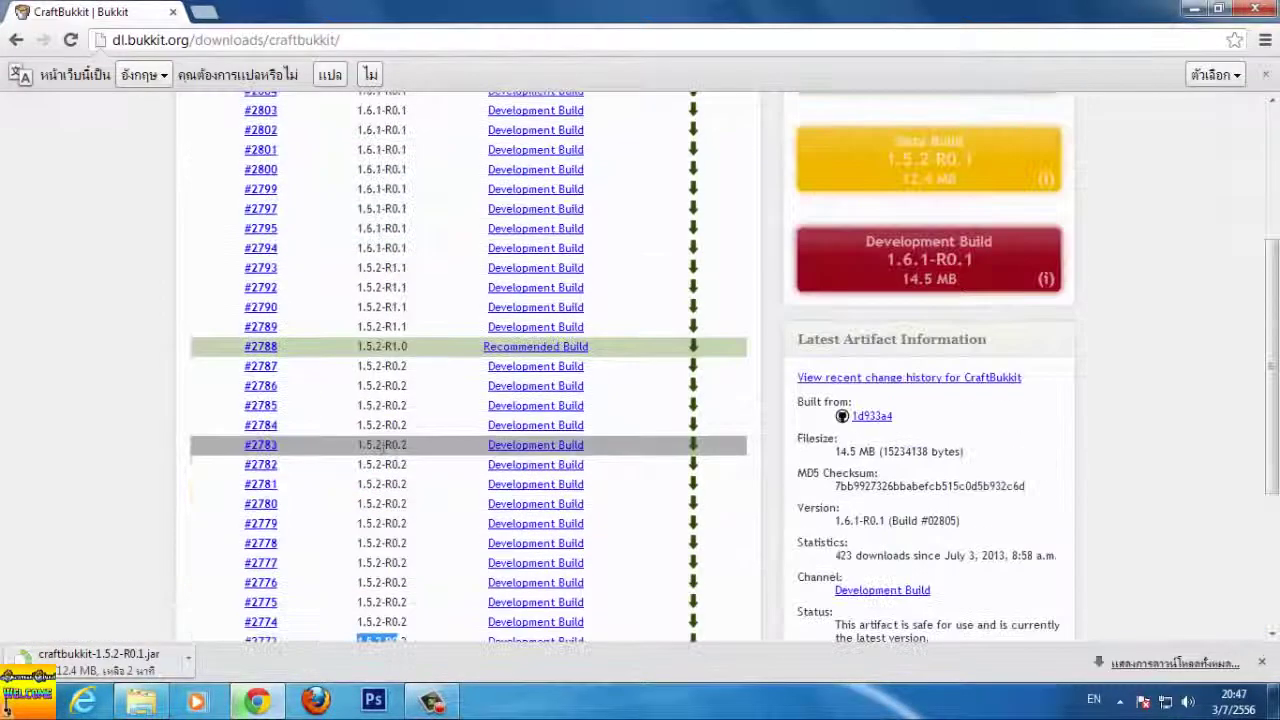
drag(357, 327, 403, 371)
scroll(360, 344, up, 2)
scroll(407, 350, up, 1)
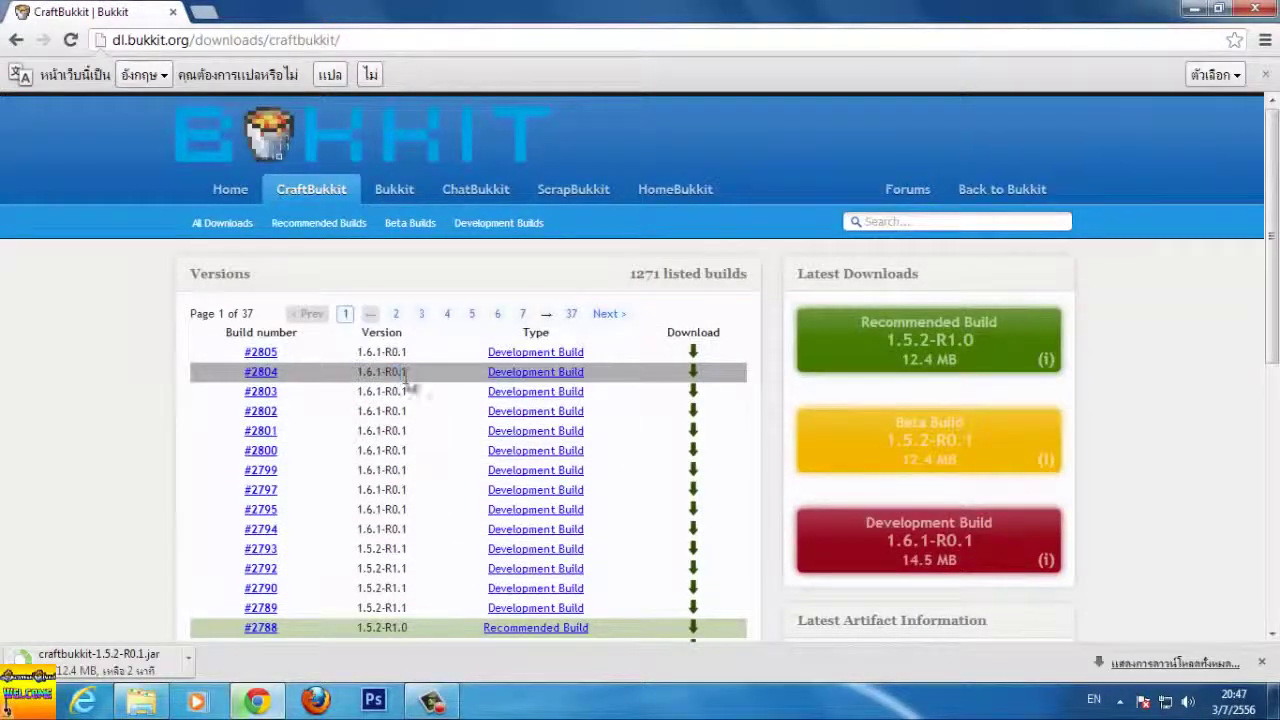
click(418, 413)
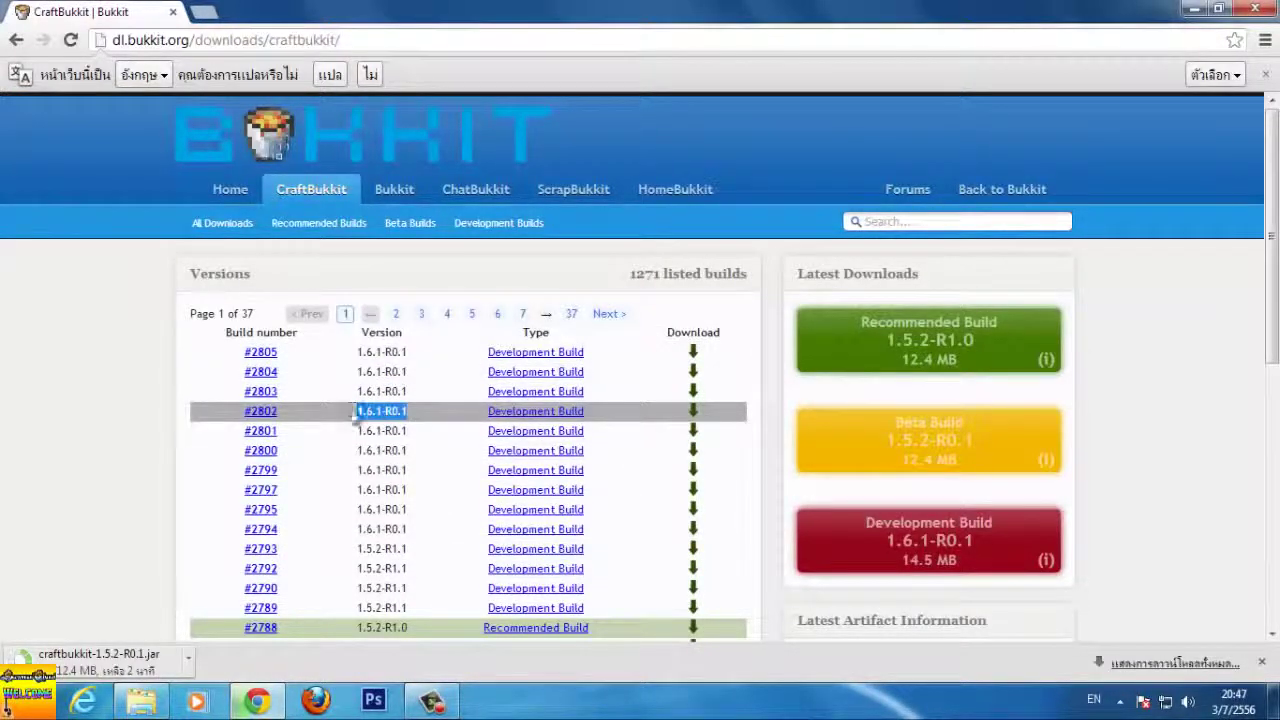
drag(412, 434, 290, 432)
click(392, 455)
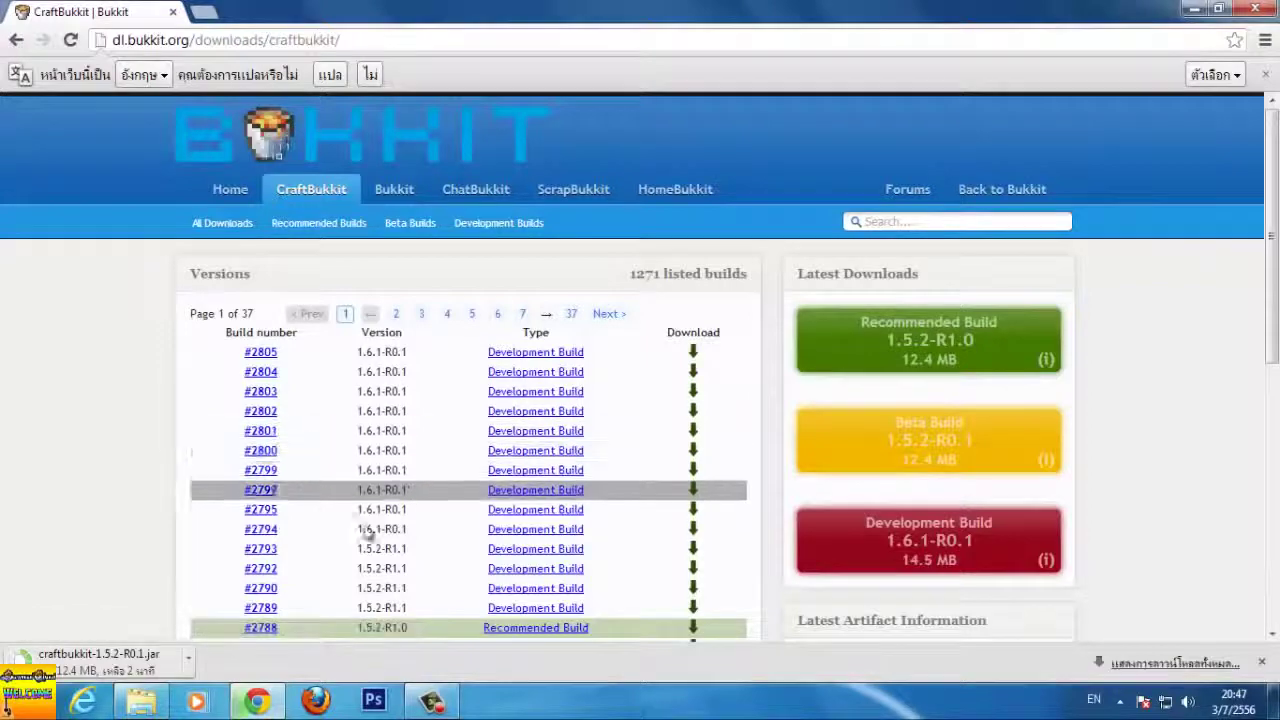
scroll(408, 490, down, 3)
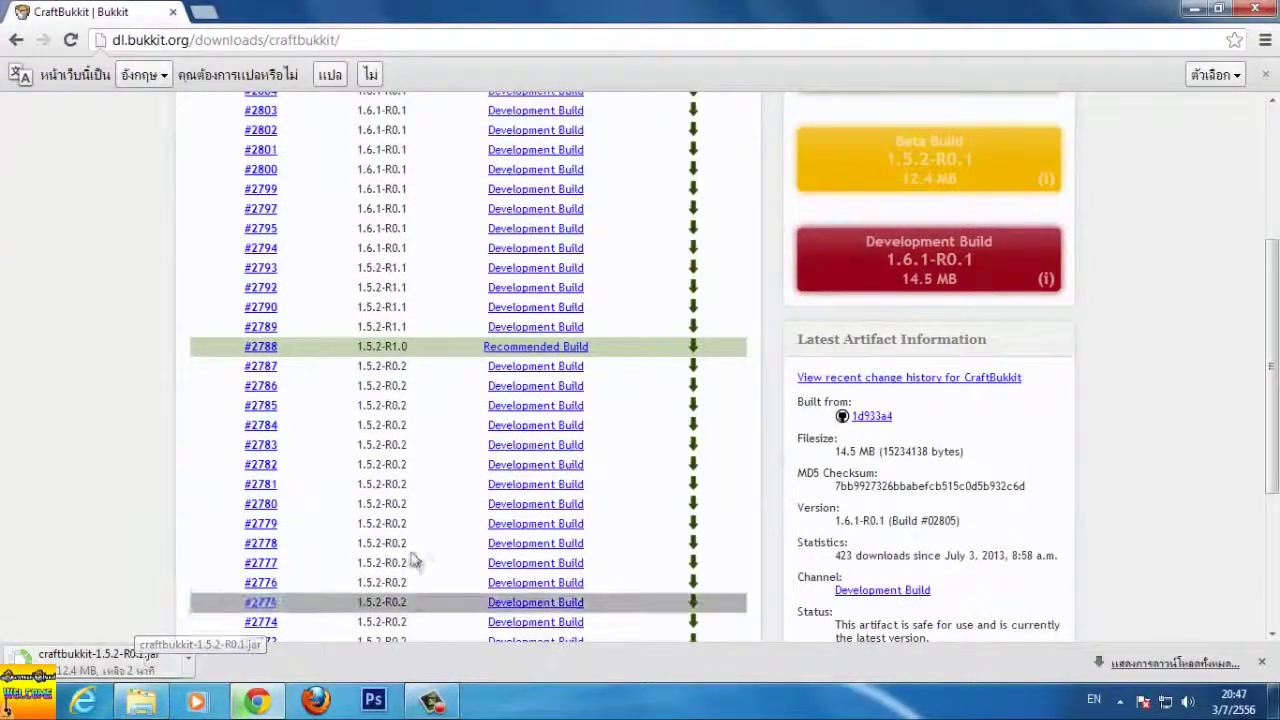
scroll(440, 500, down, 2)
scroll(465, 449, up, 4)
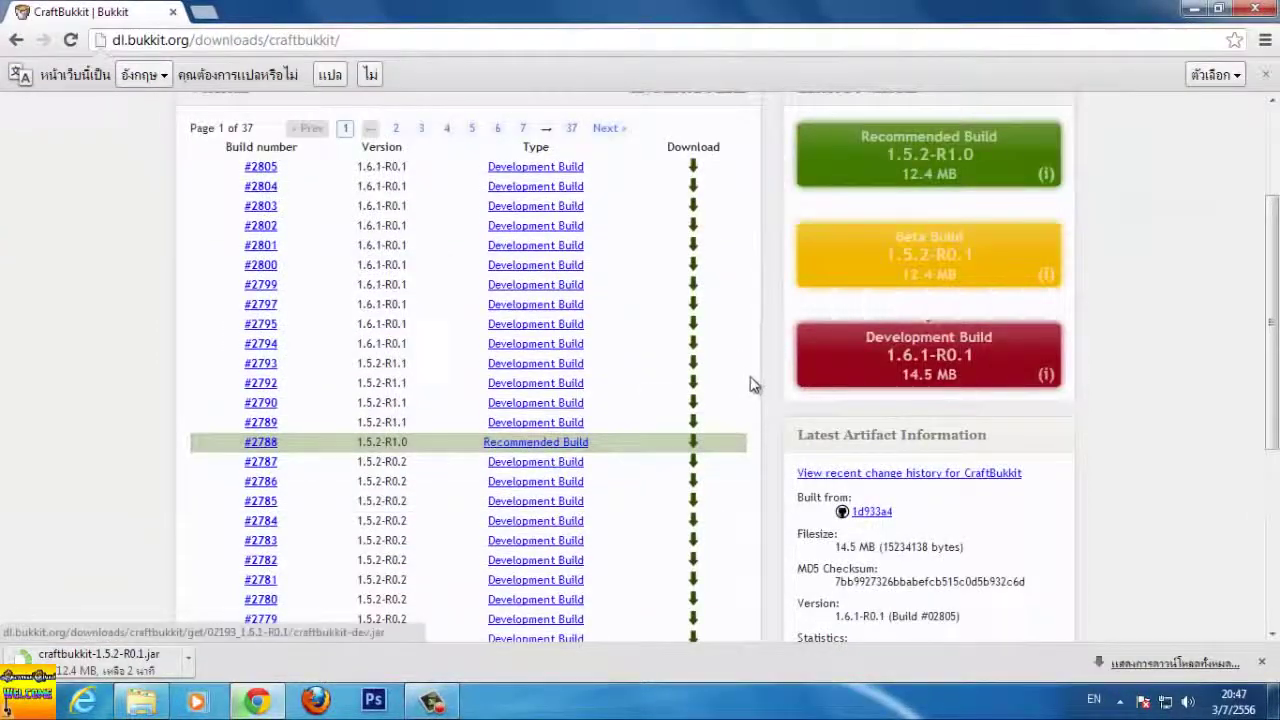
scroll(739, 358, up, 2)
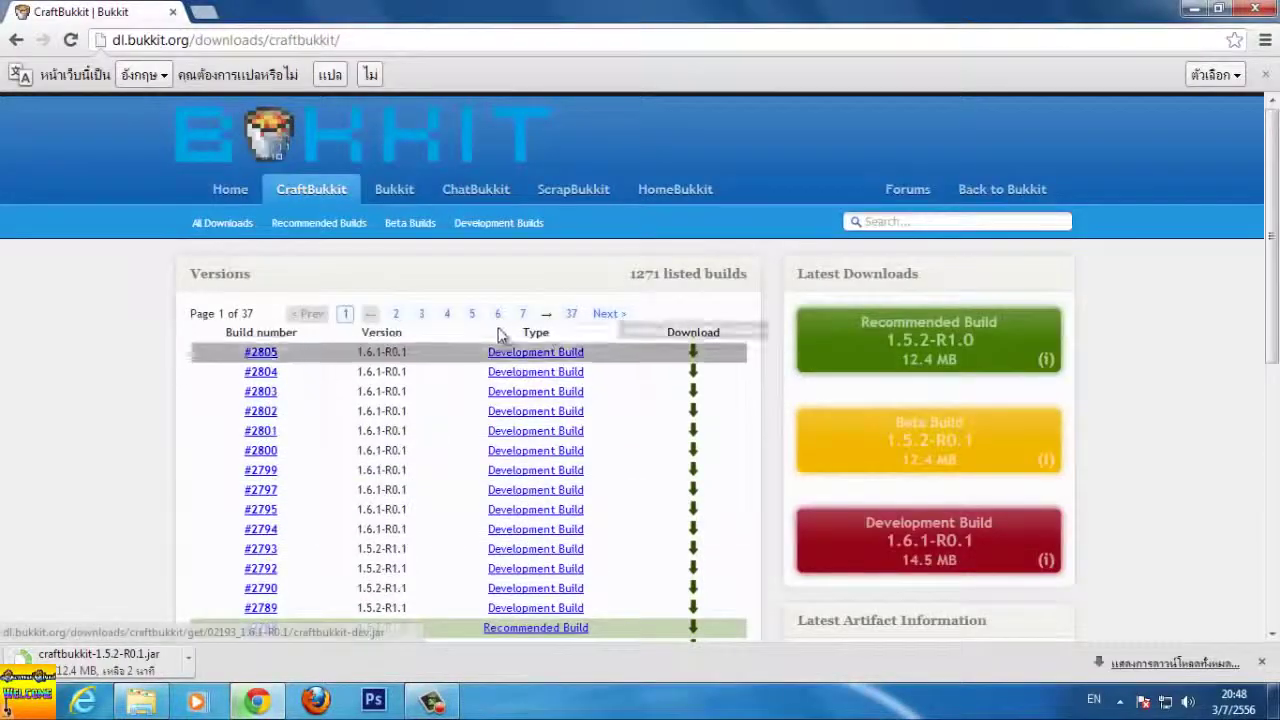
Step: Review the Latest Downloads section and the Latest Artifact Information beside the CraftBukkit build list
drag(900, 275, 786, 282)
scroll(907, 322, down, 3)
scroll(740, 300, up, 3)
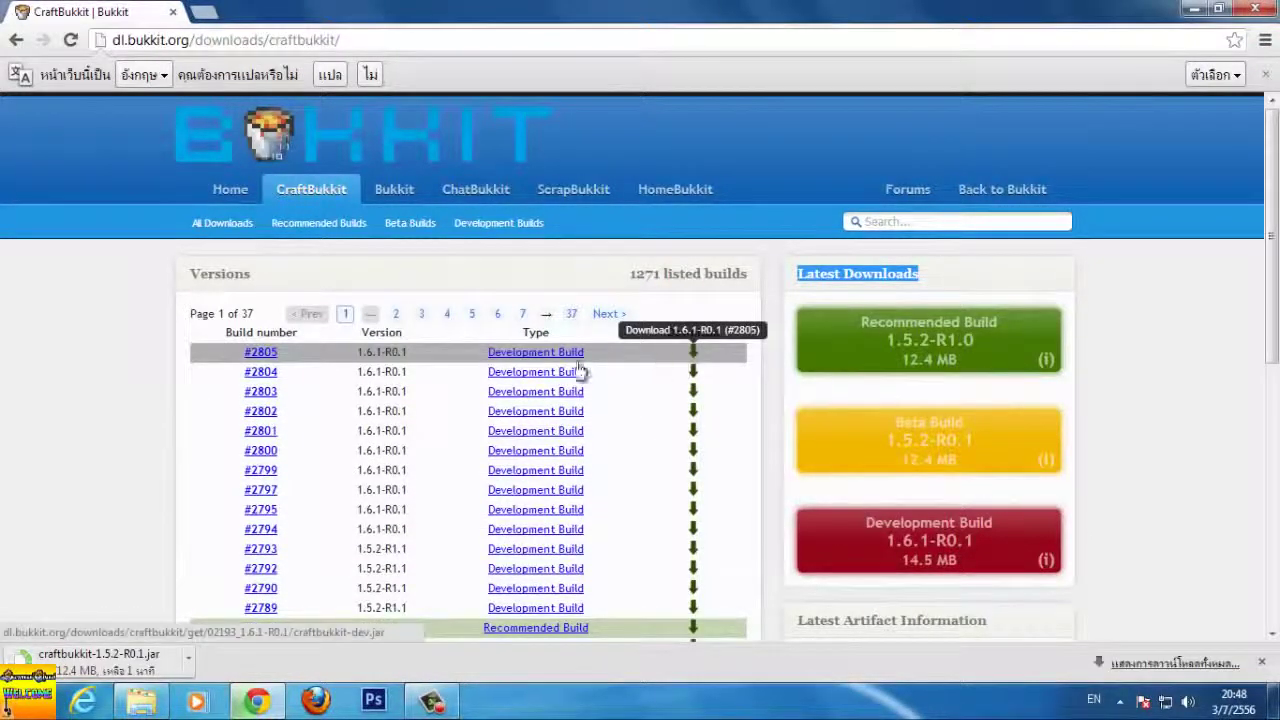
scroll(580, 372, down, 6)
scroll(149, 463, up, 6)
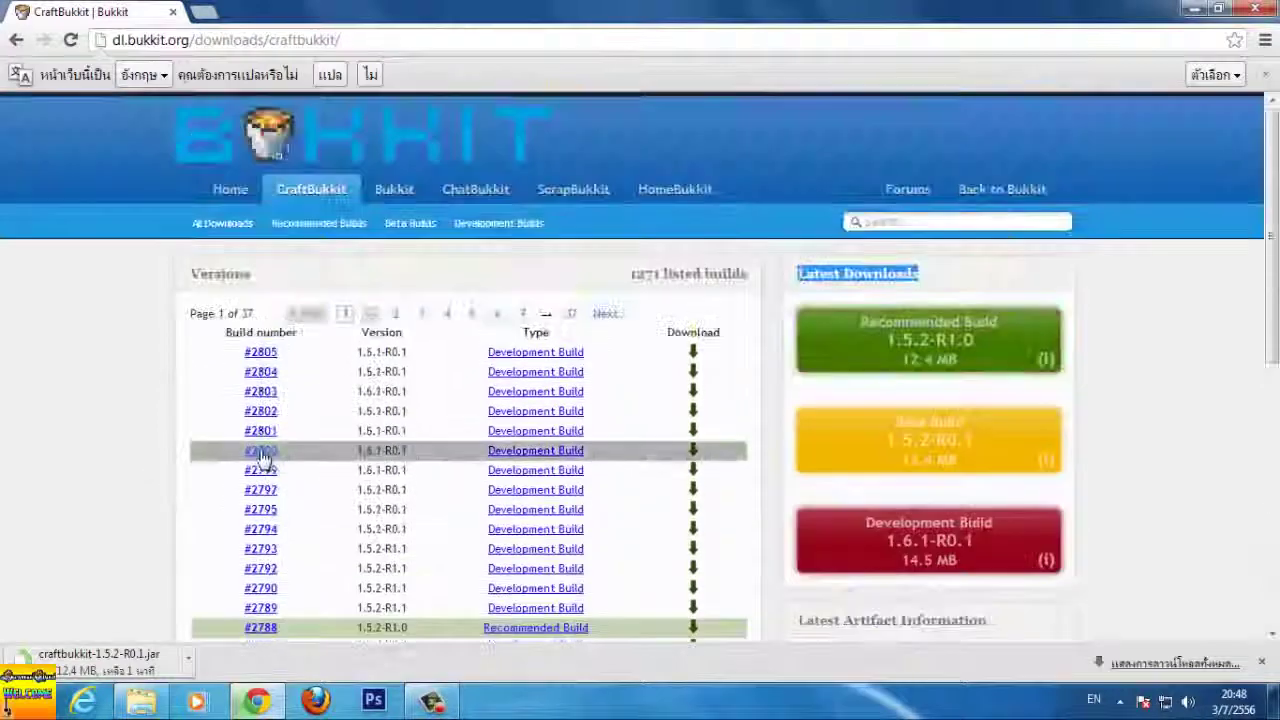
scroll(777, 480, down, 1)
scroll(763, 466, up, 1)
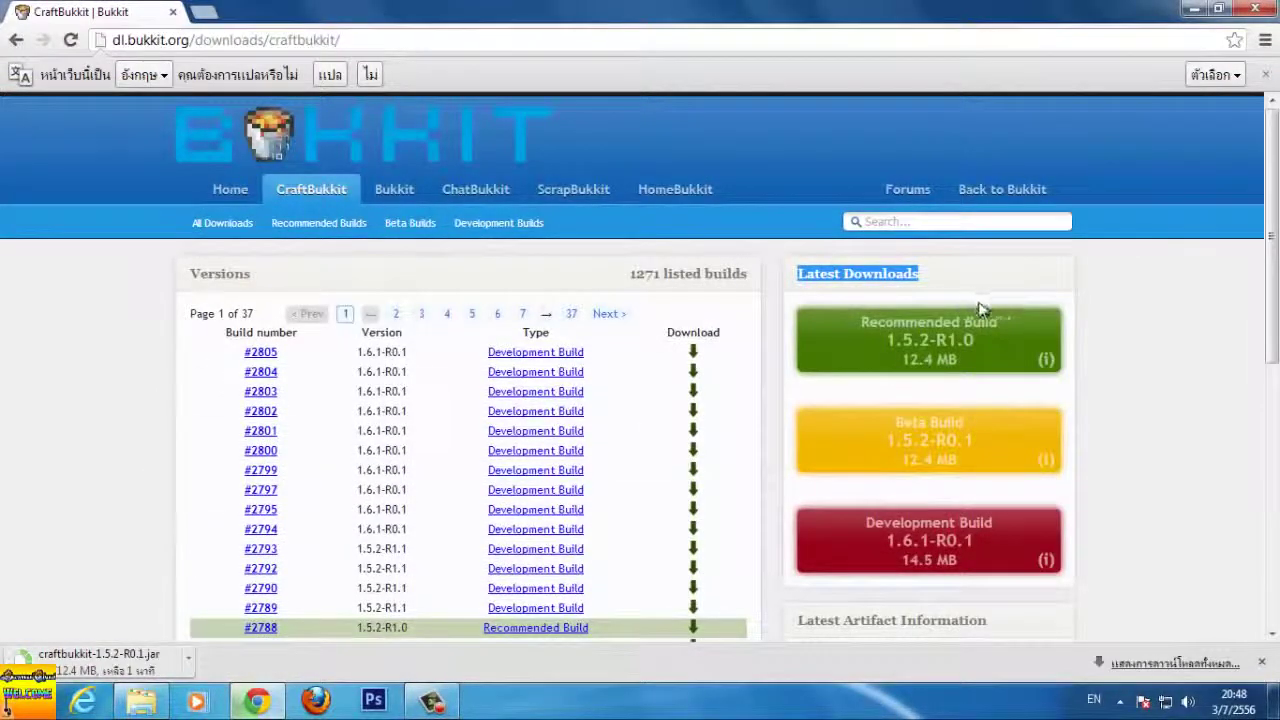
drag(980, 305, 804, 280)
click(903, 294)
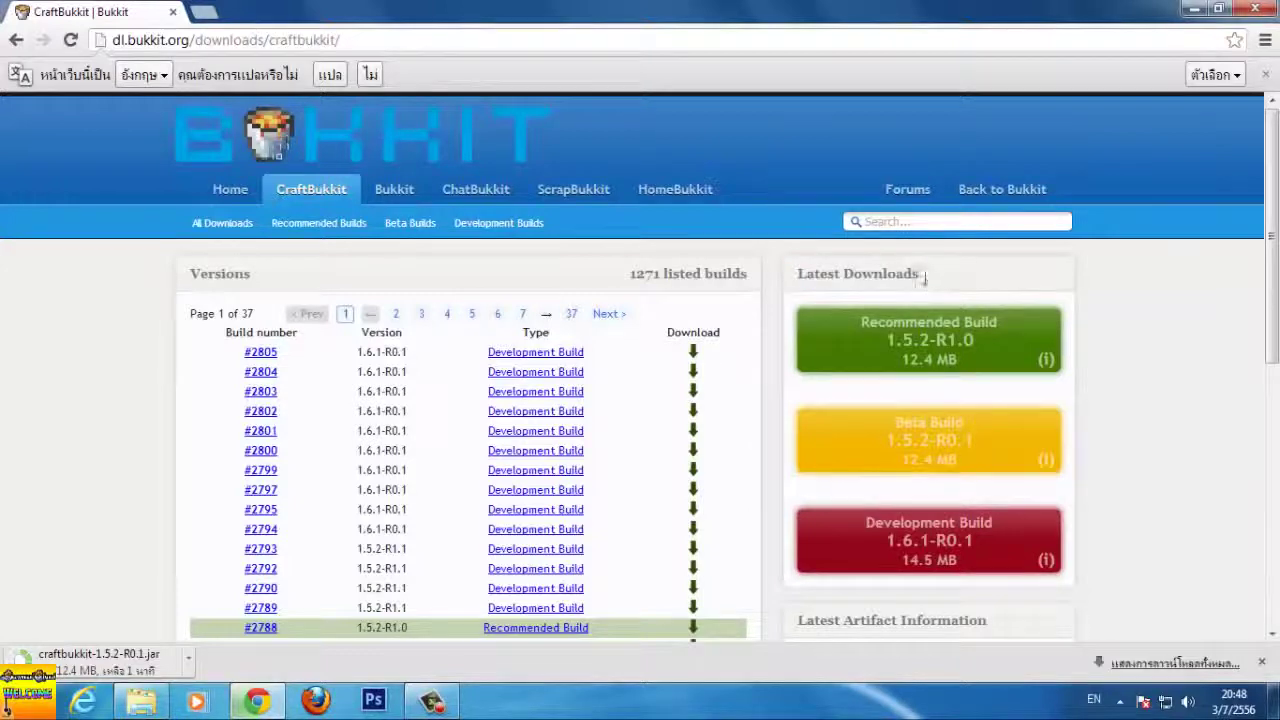
drag(920, 278, 798, 275)
click(927, 285)
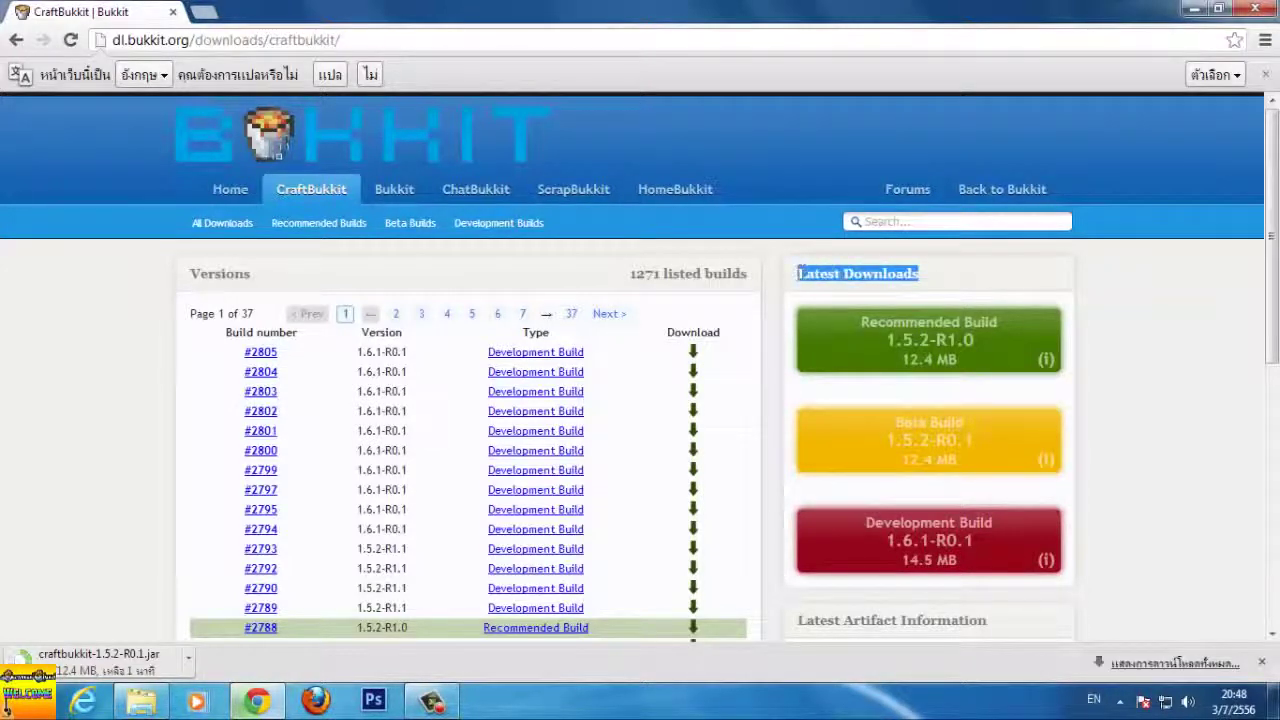
scroll(451, 477, down, 5)
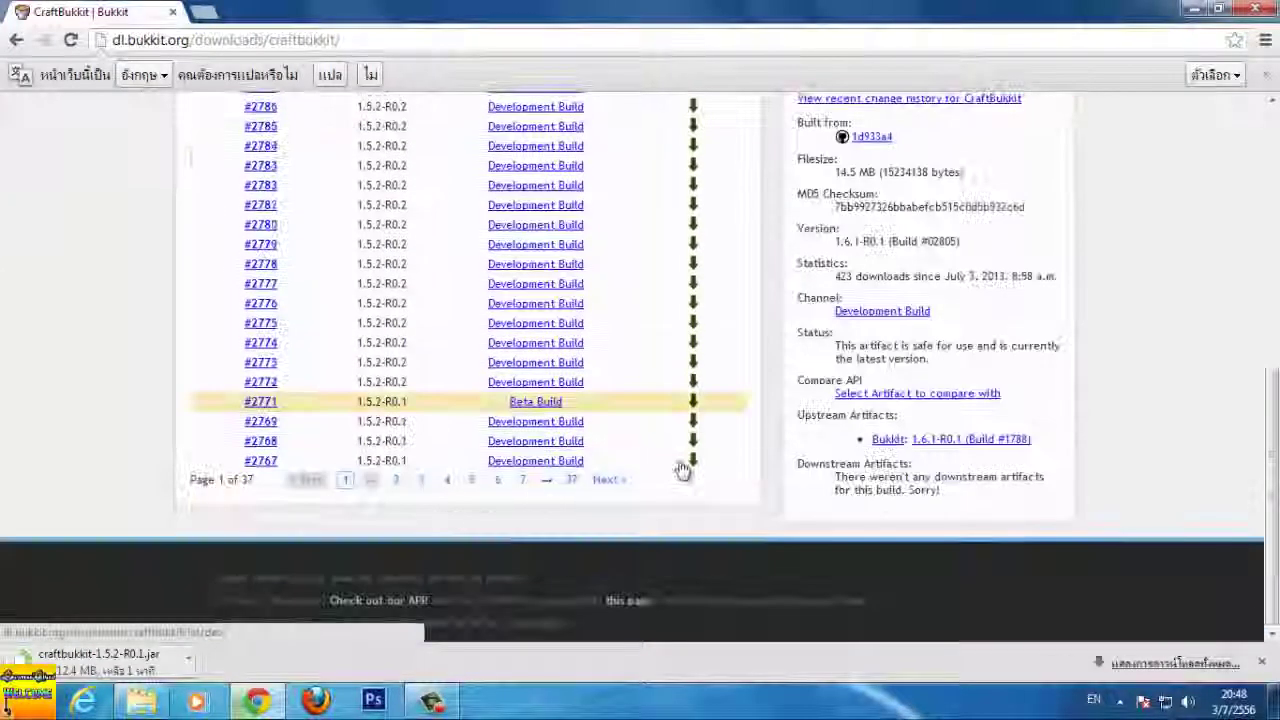
scroll(680, 470, up, 3)
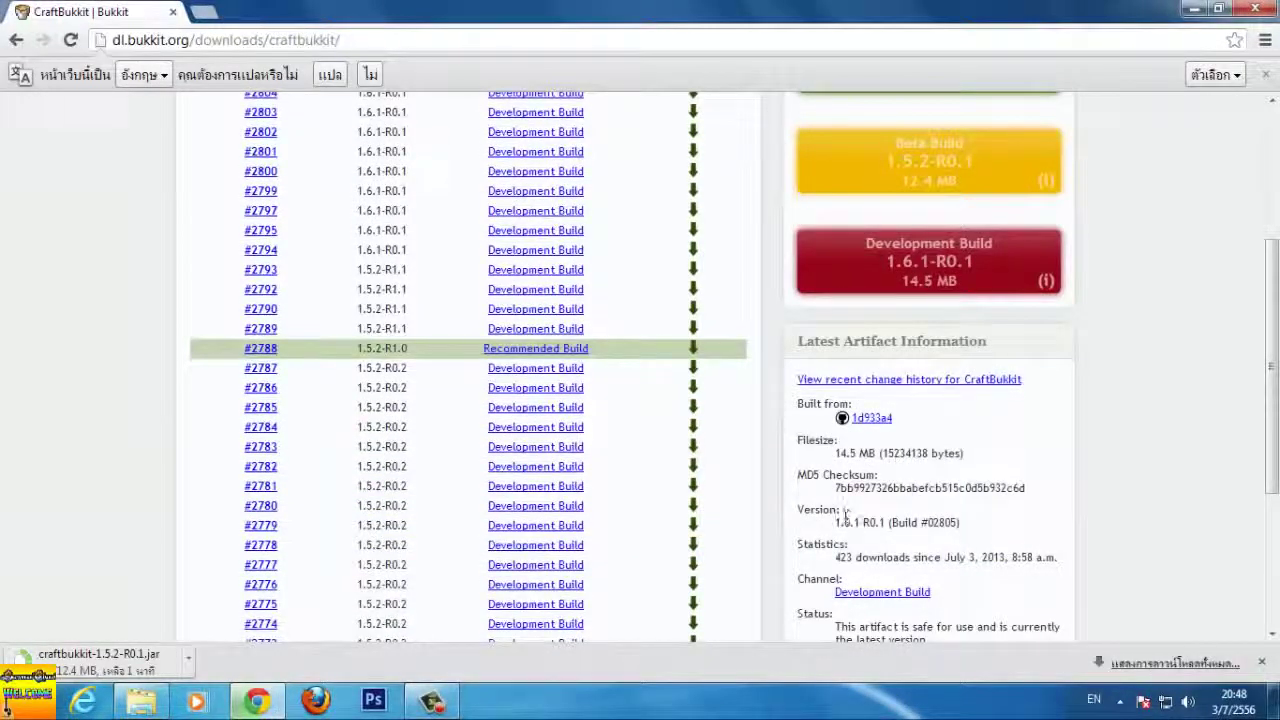
drag(845, 513, 600, 120)
click(651, 473)
scroll(651, 473, up, 3)
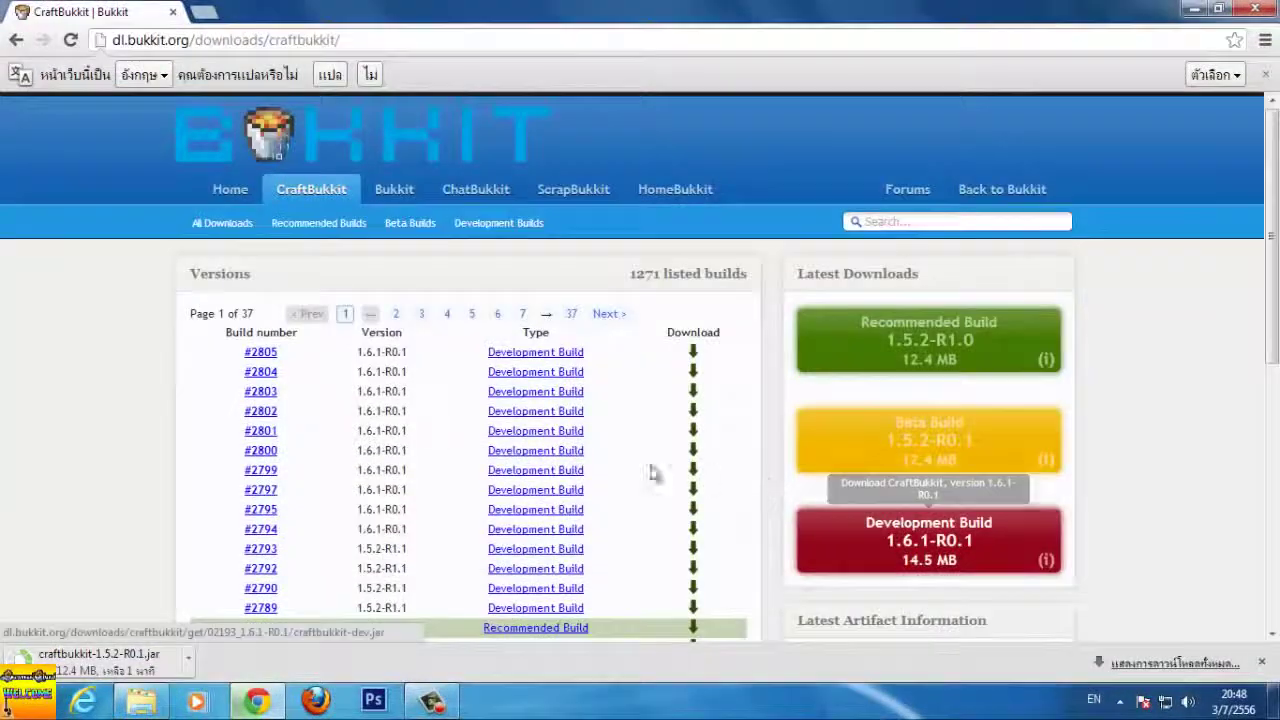
Step: Switch to Windows Explorer, reopen the ServerMc folder from Local Disk (D:) and refresh its contents
click(140, 700)
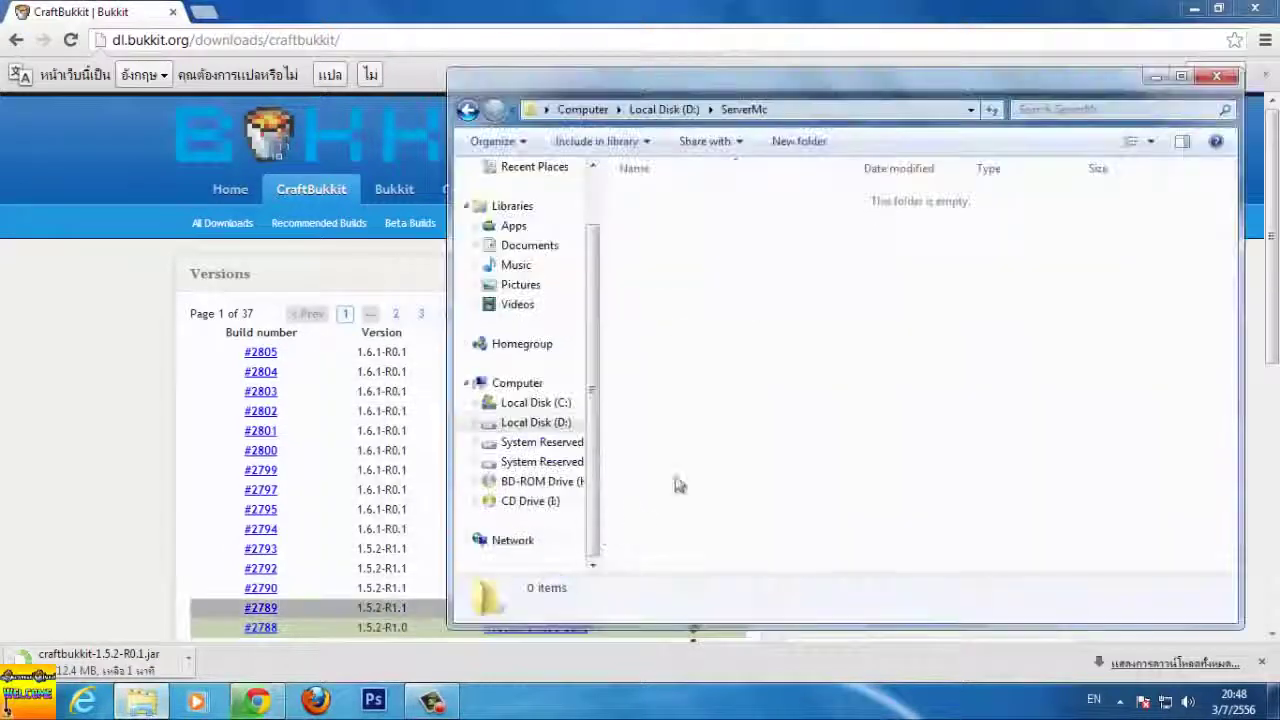
click(550, 422)
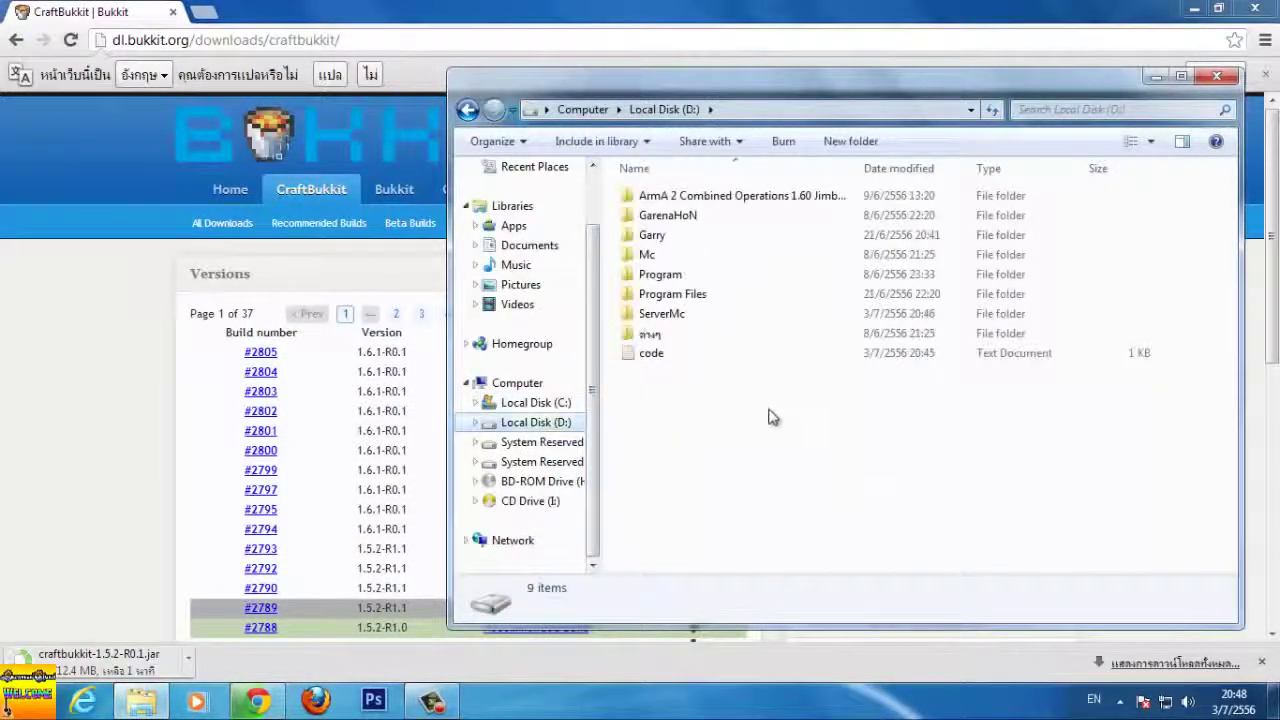
double_click(694, 315)
right_click(800, 371)
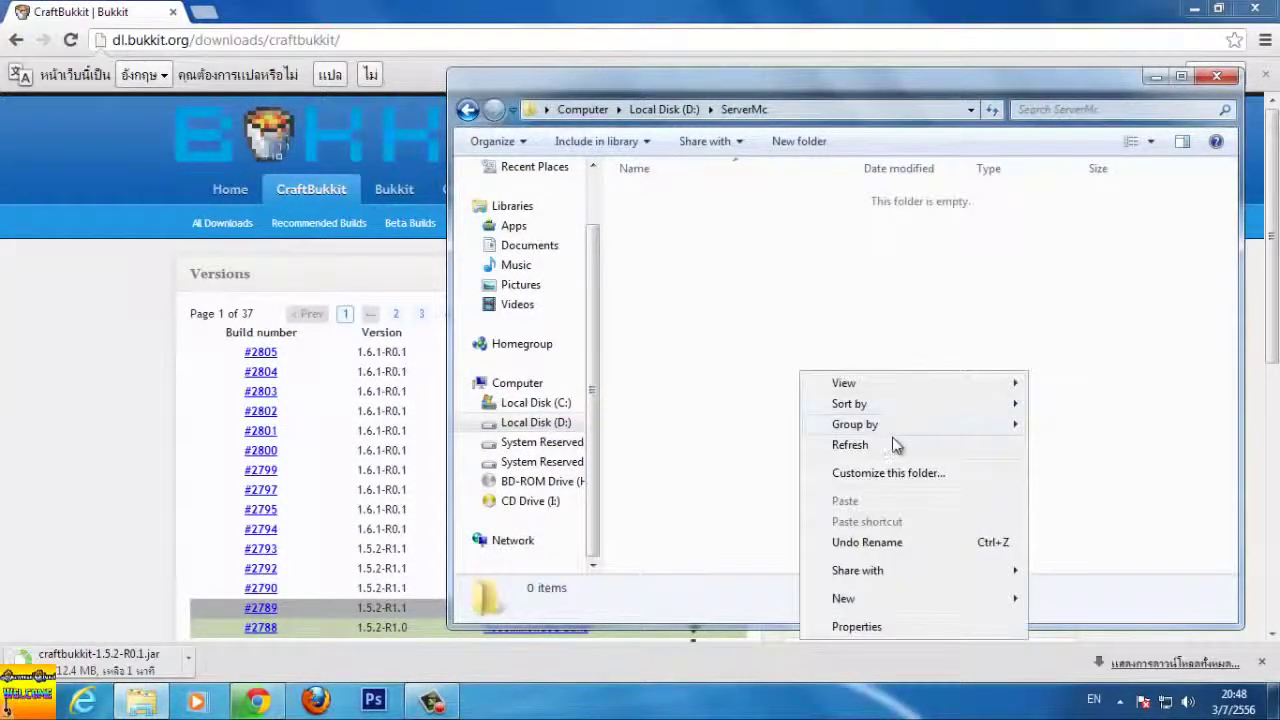
click(893, 444)
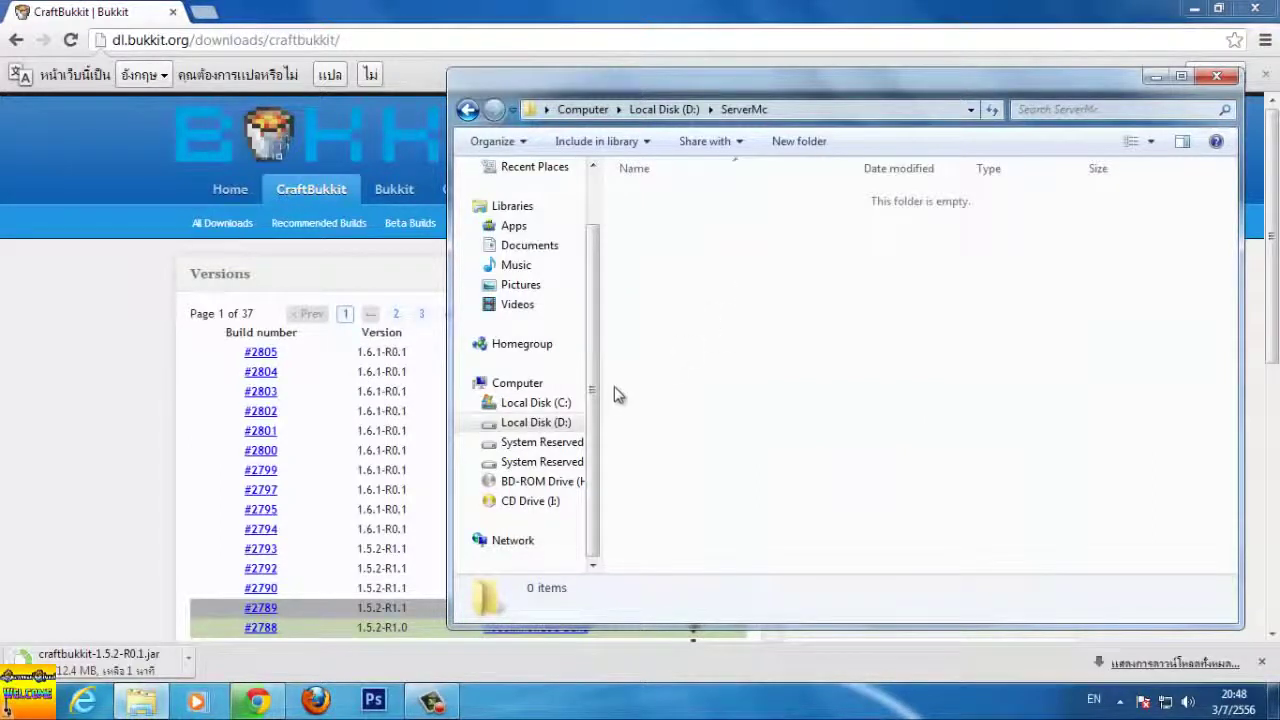
drag(594, 465, 594, 400)
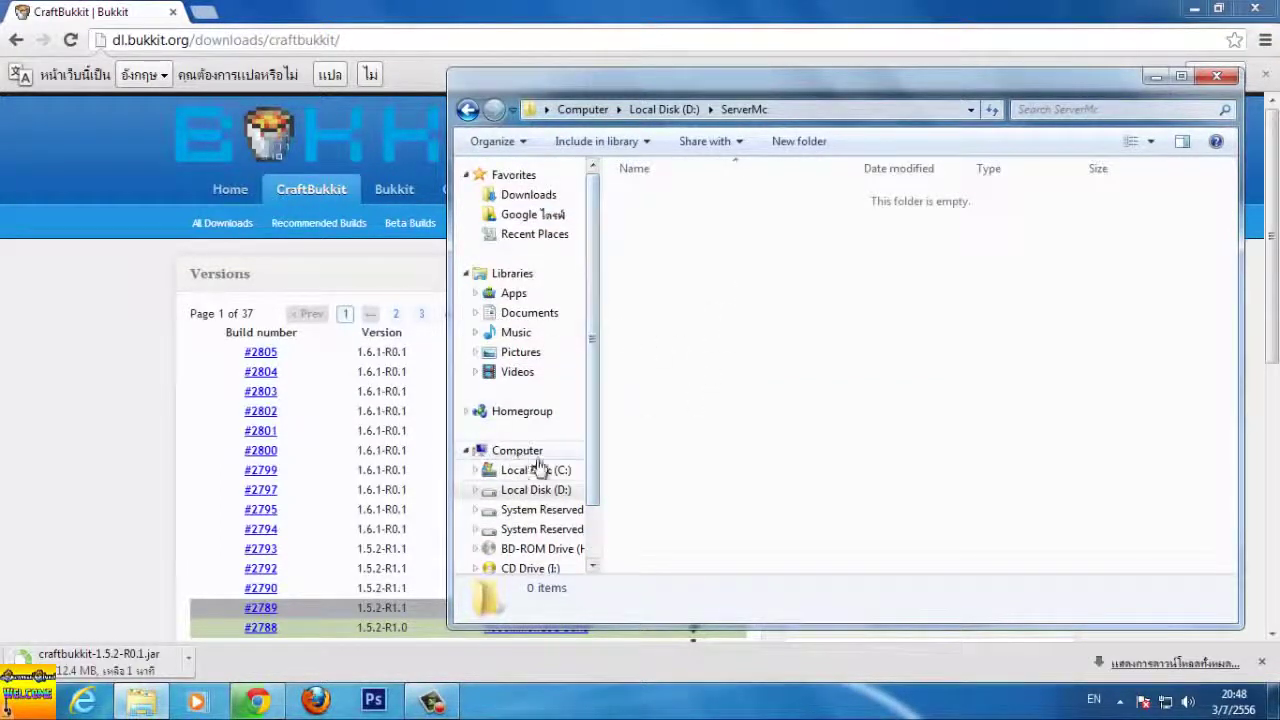
Step: Minimize the ServerMc folder window and dismiss the browser's page translation offer
click(1156, 78)
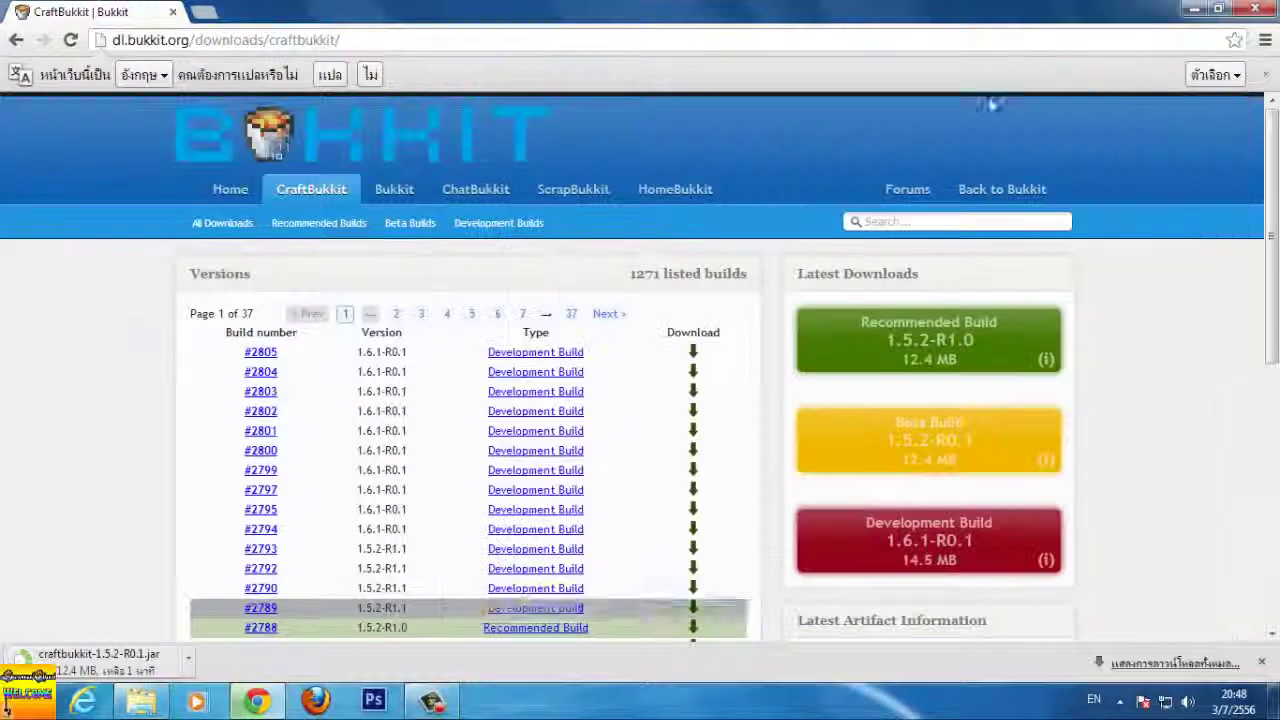
click(1265, 75)
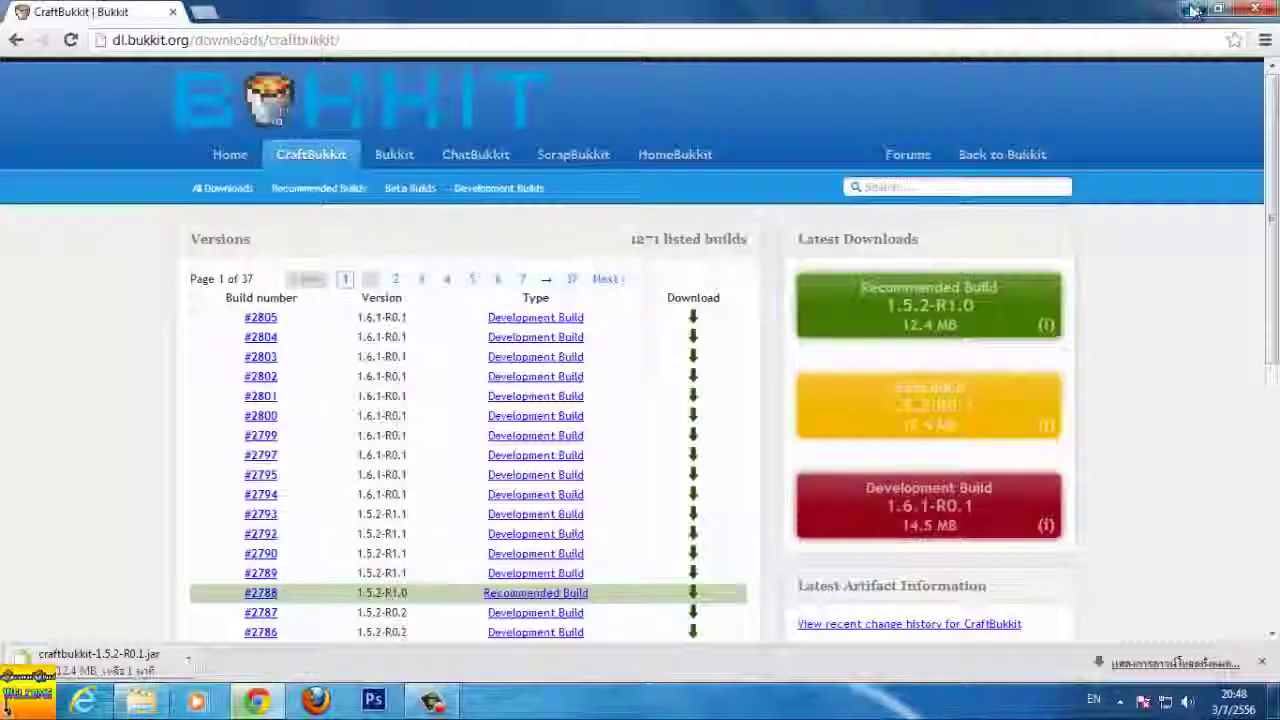
click(1194, 8)
right_click(682, 158)
click(728, 209)
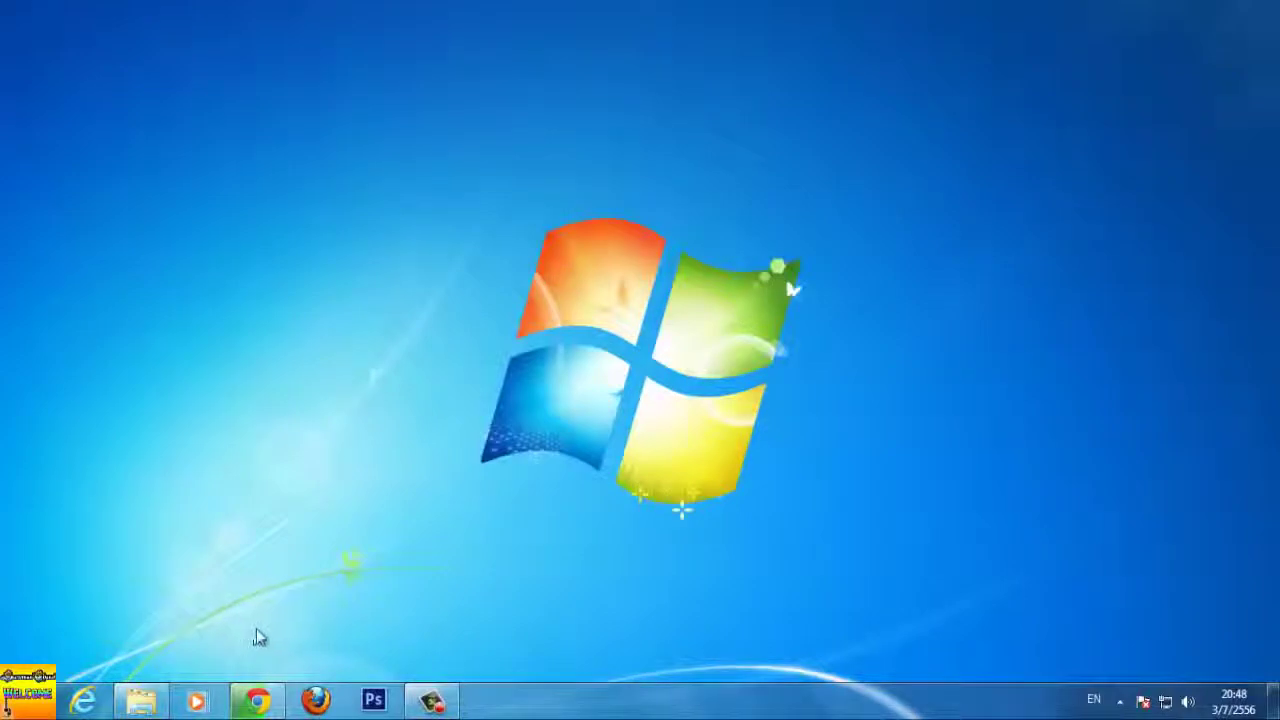
click(155, 710)
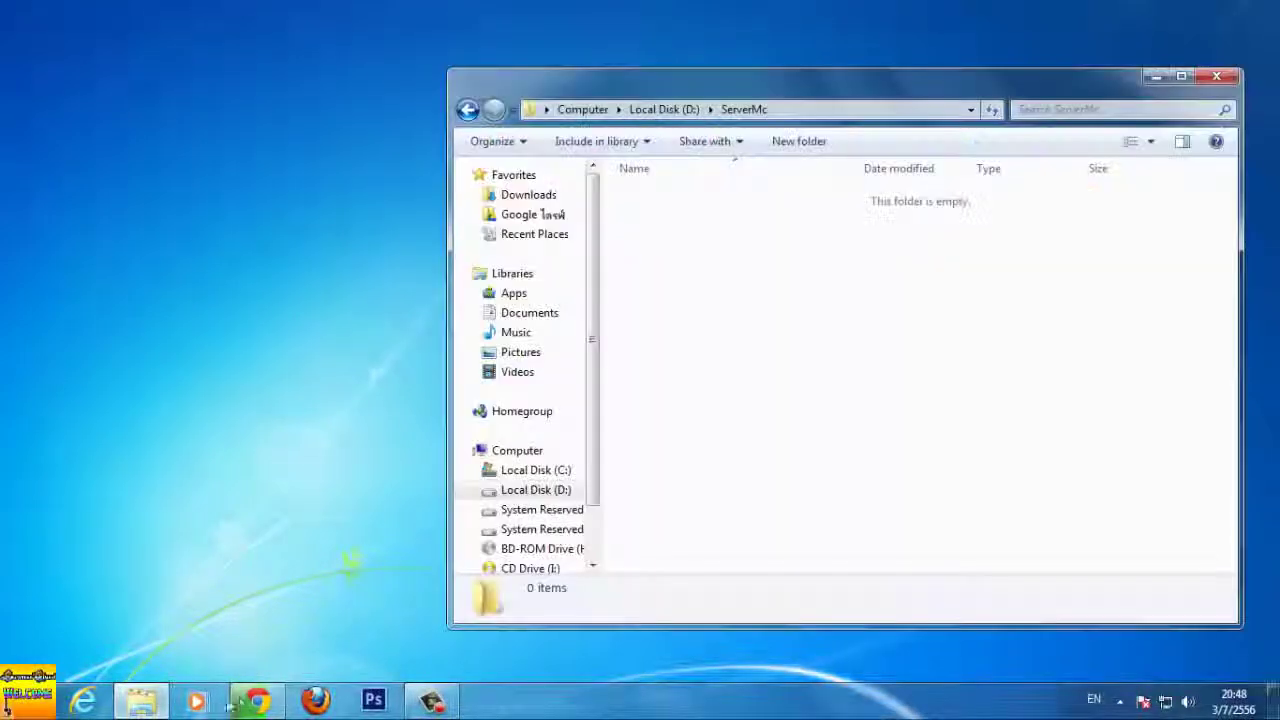
click(257, 702)
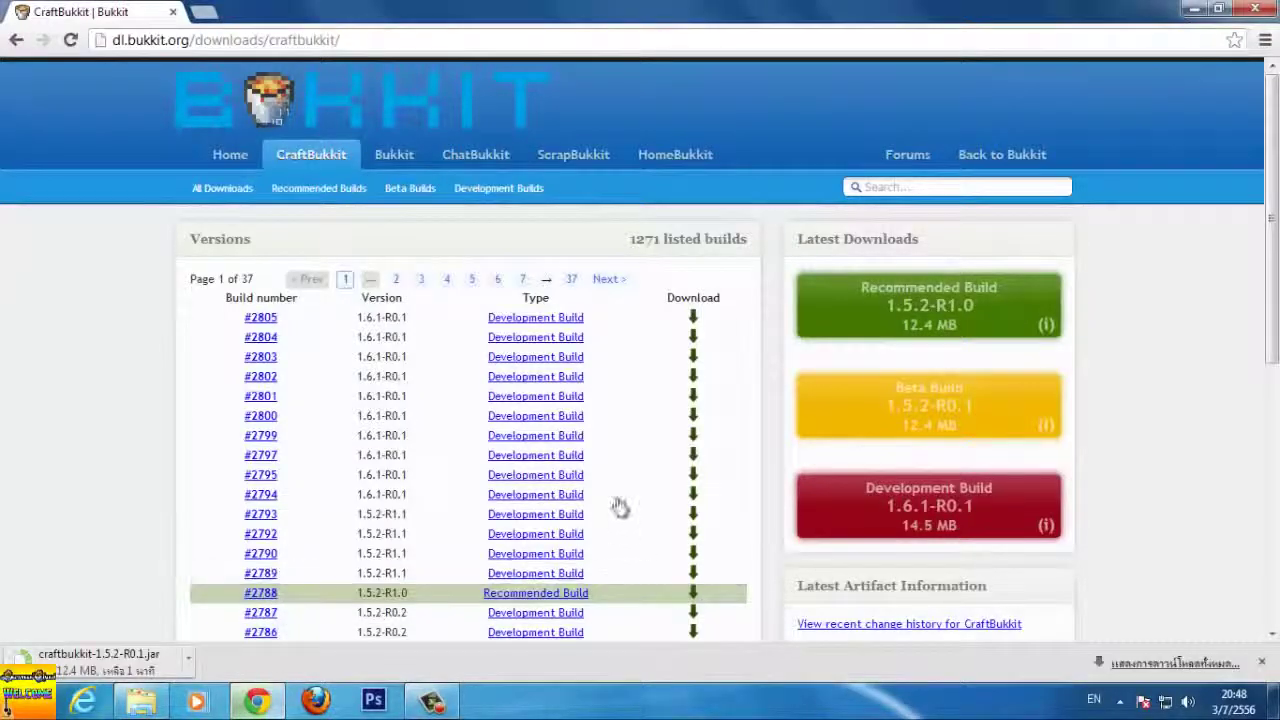
click(1117, 710)
click(5, 466)
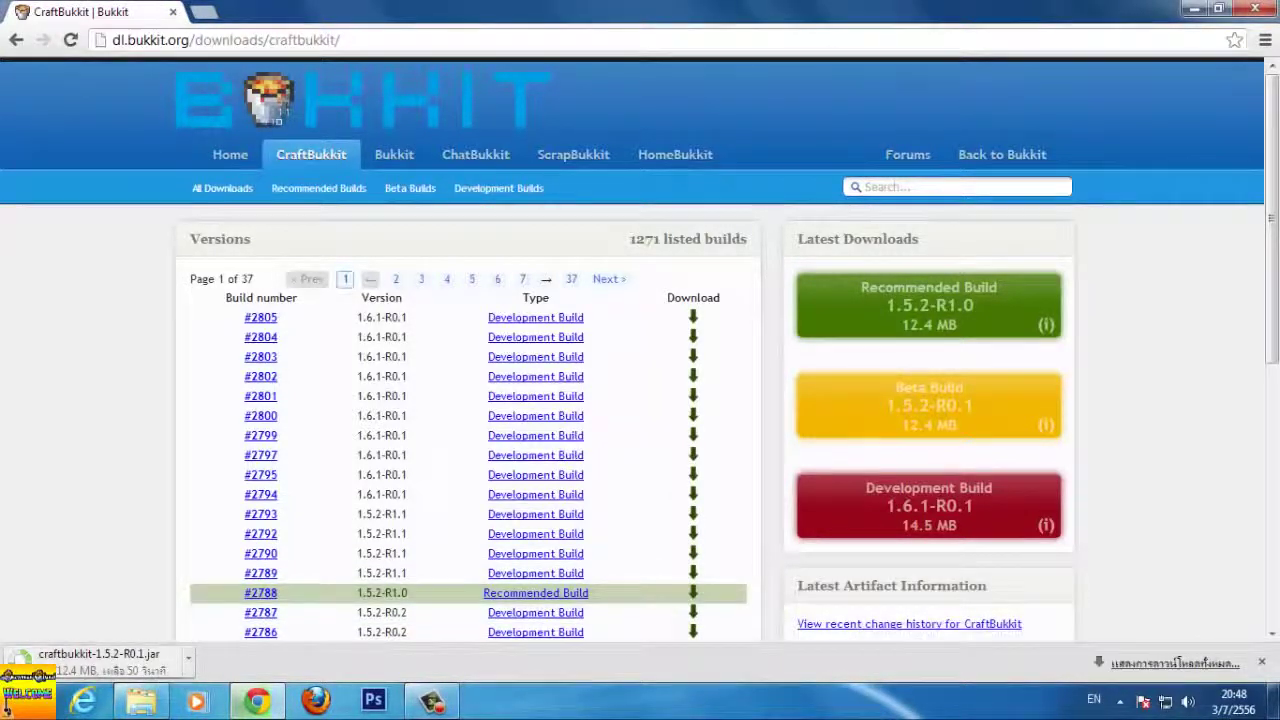
Step: Bring the ServerMc folder window in Windows Explorer back up and refresh its contents
click(148, 703)
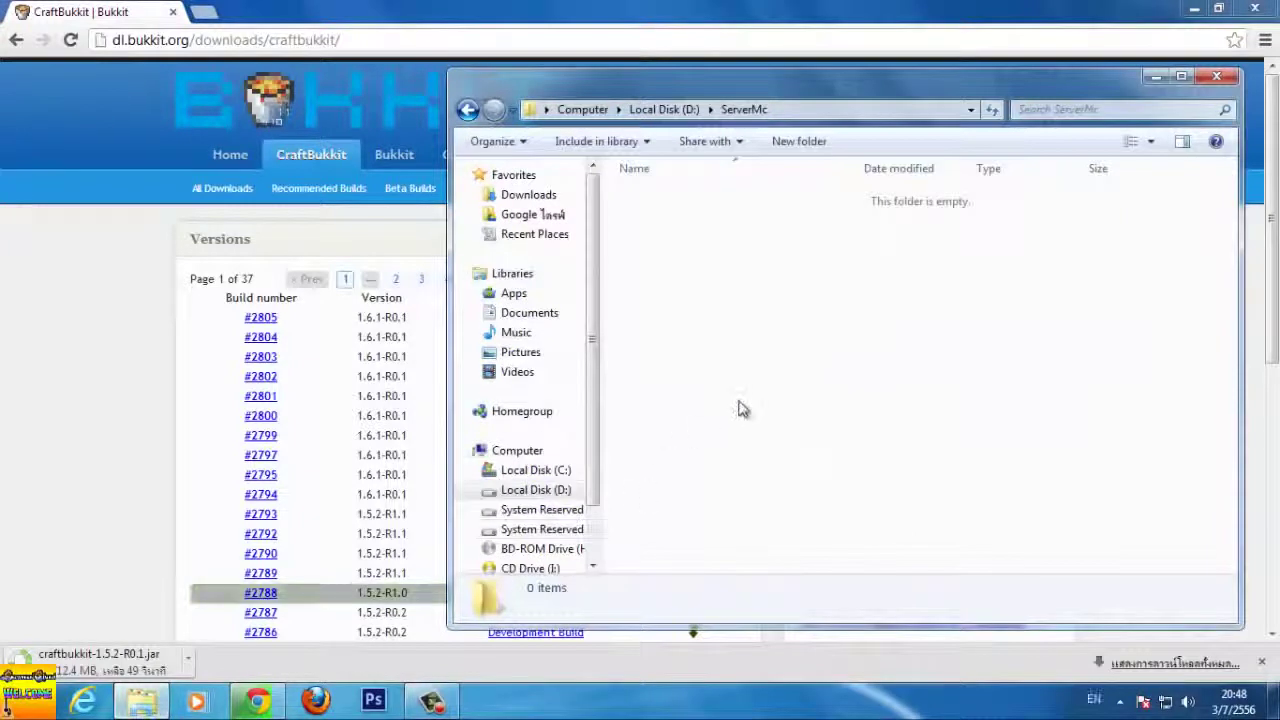
right_click(762, 322)
click(840, 396)
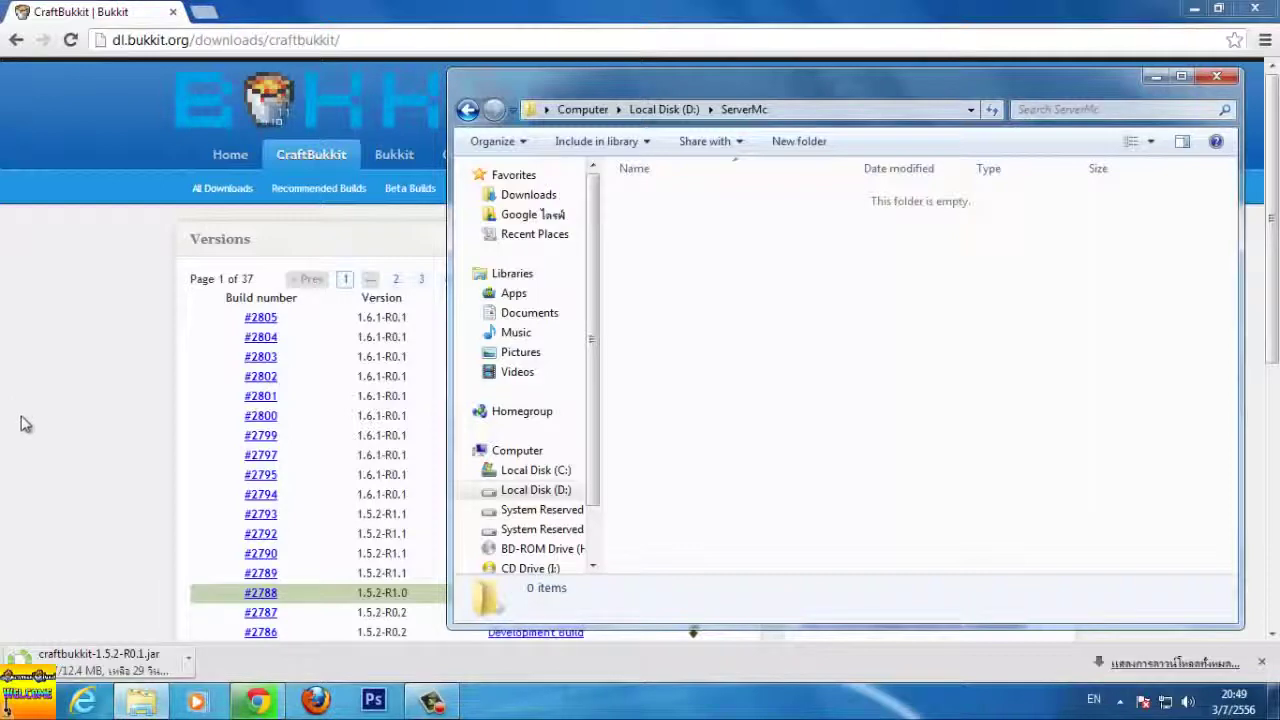
click(68, 650)
scroll(494, 557, down, 5)
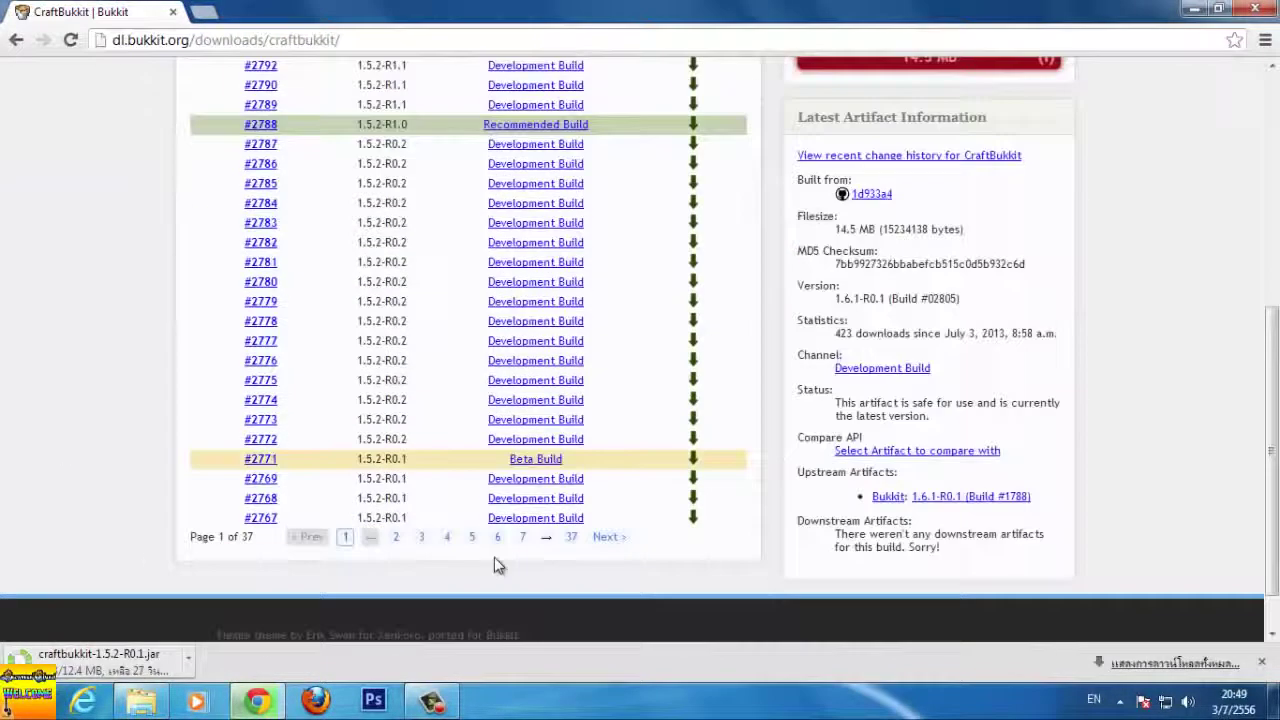
scroll(887, 548, up, 4)
scroll(887, 548, up, 1)
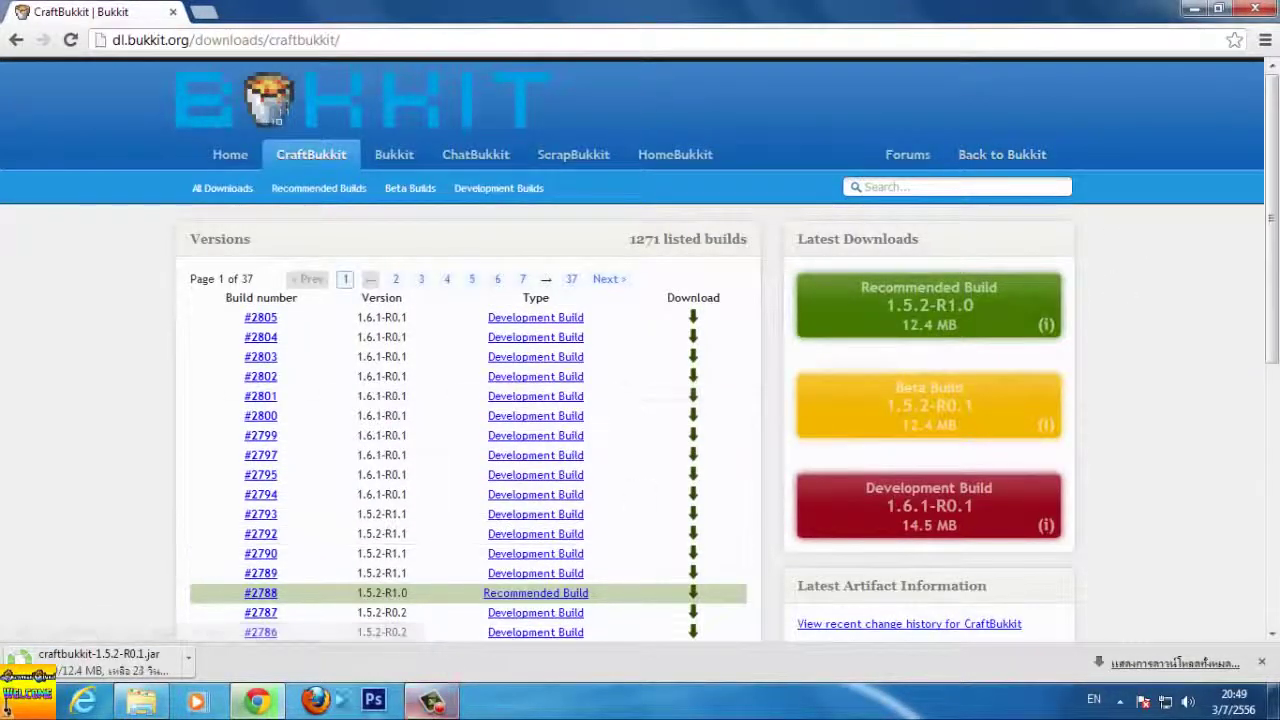
Step: Switch to Windows Explorer, go to Local Disk (D:) and open the ServerMc folder again
click(145, 703)
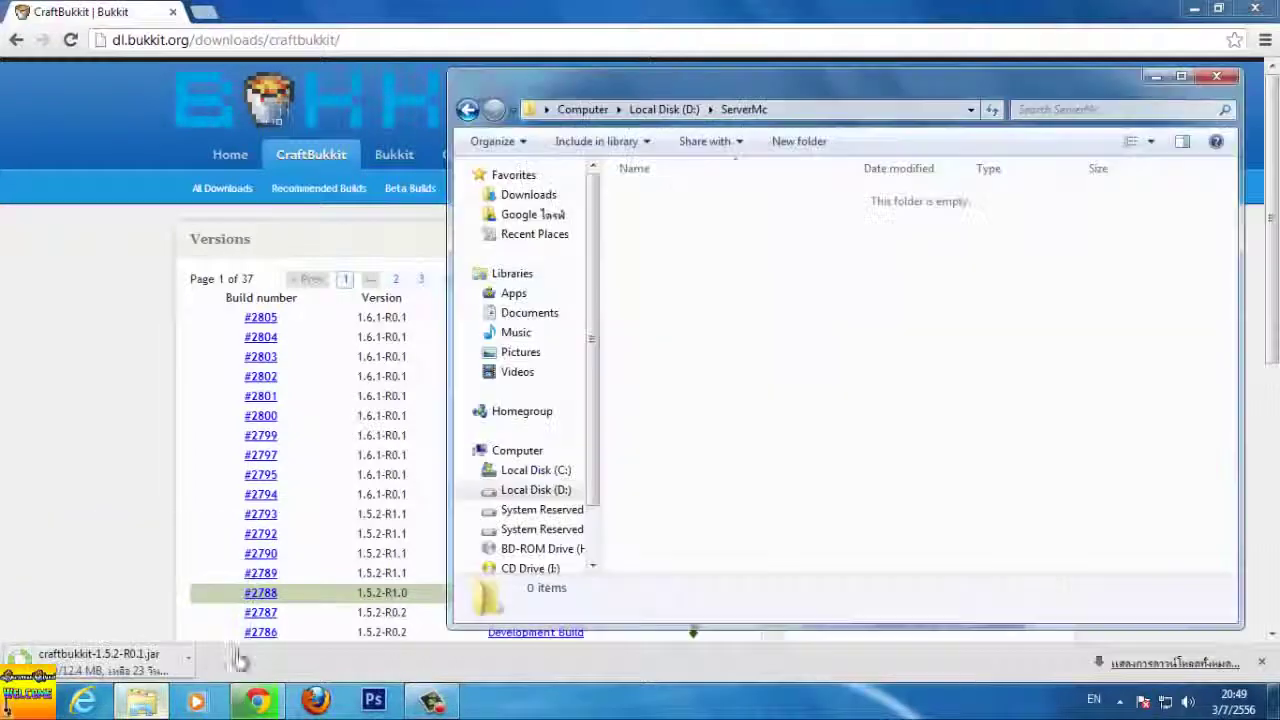
click(580, 489)
double_click(733, 317)
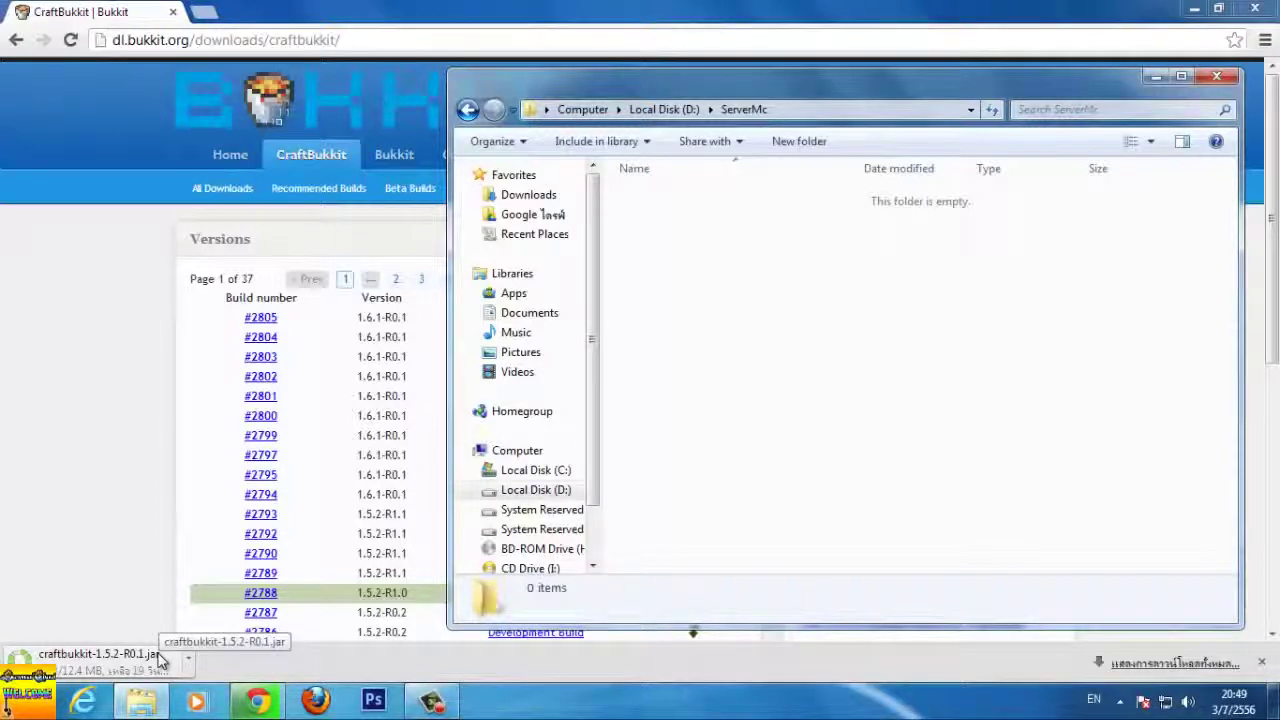
click(103, 523)
scroll(600, 540, down, 4)
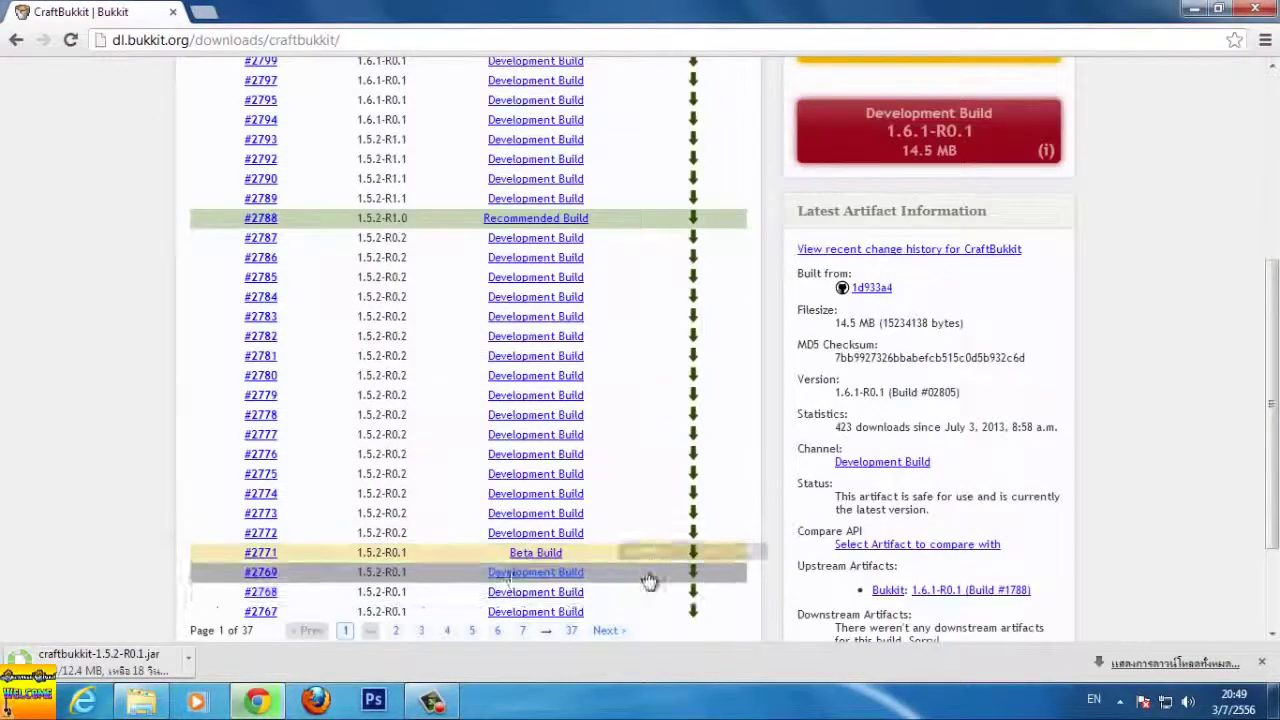
scroll(457, 571, down, 2)
drag(994, 497, 826, 463)
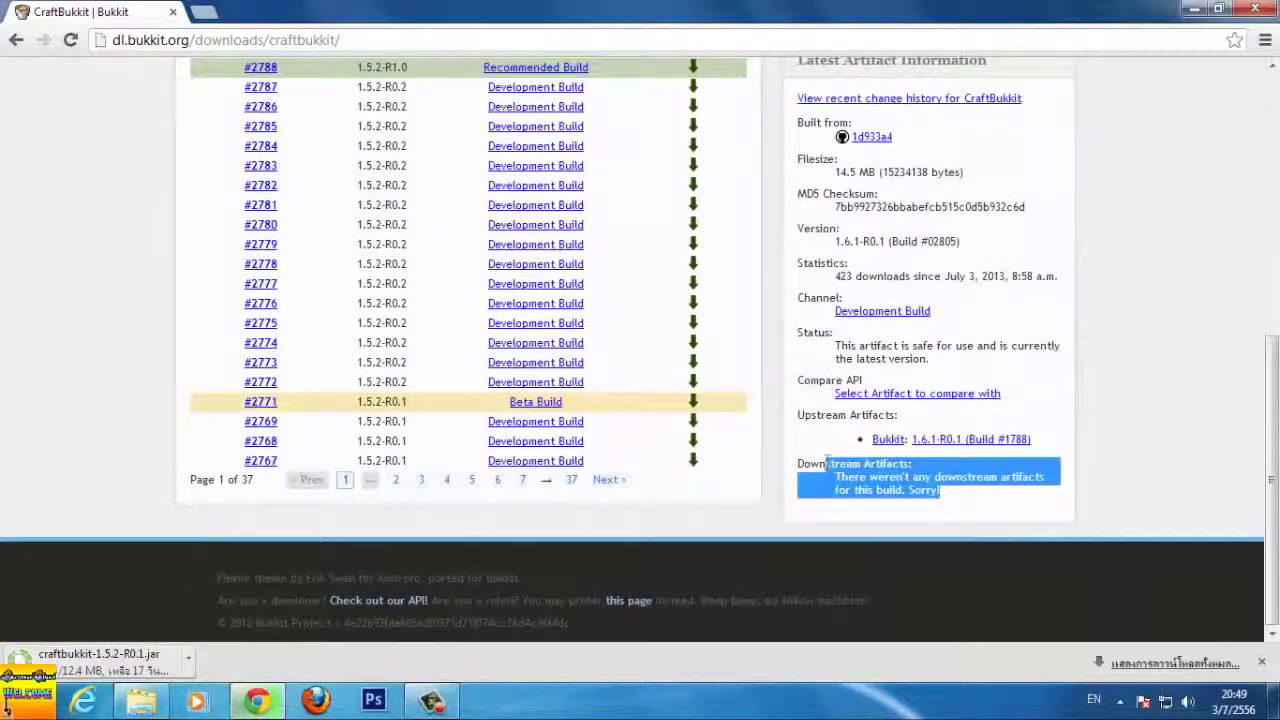
Step: Switch to the ServerMc folder window and put the downloaded craftbukkit-1.5.2-R0.1.jar from the browser into it
click(569, 534)
scroll(569, 534, up, 5)
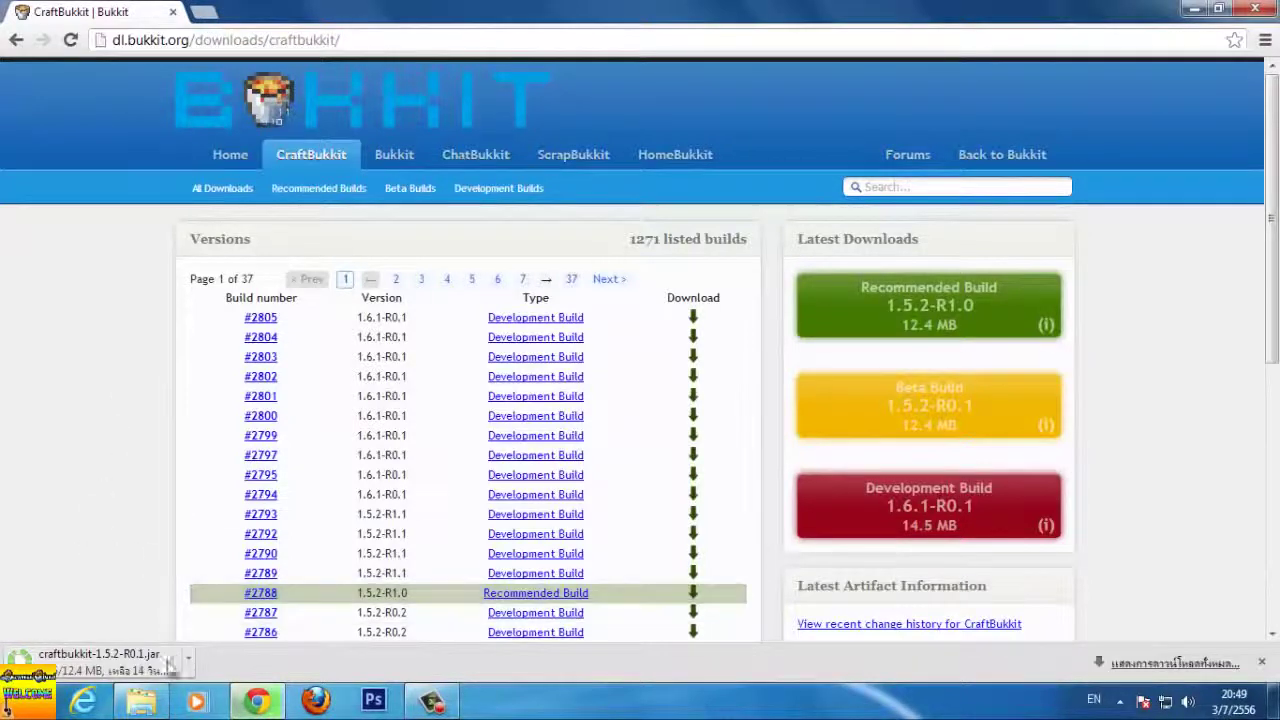
click(150, 708)
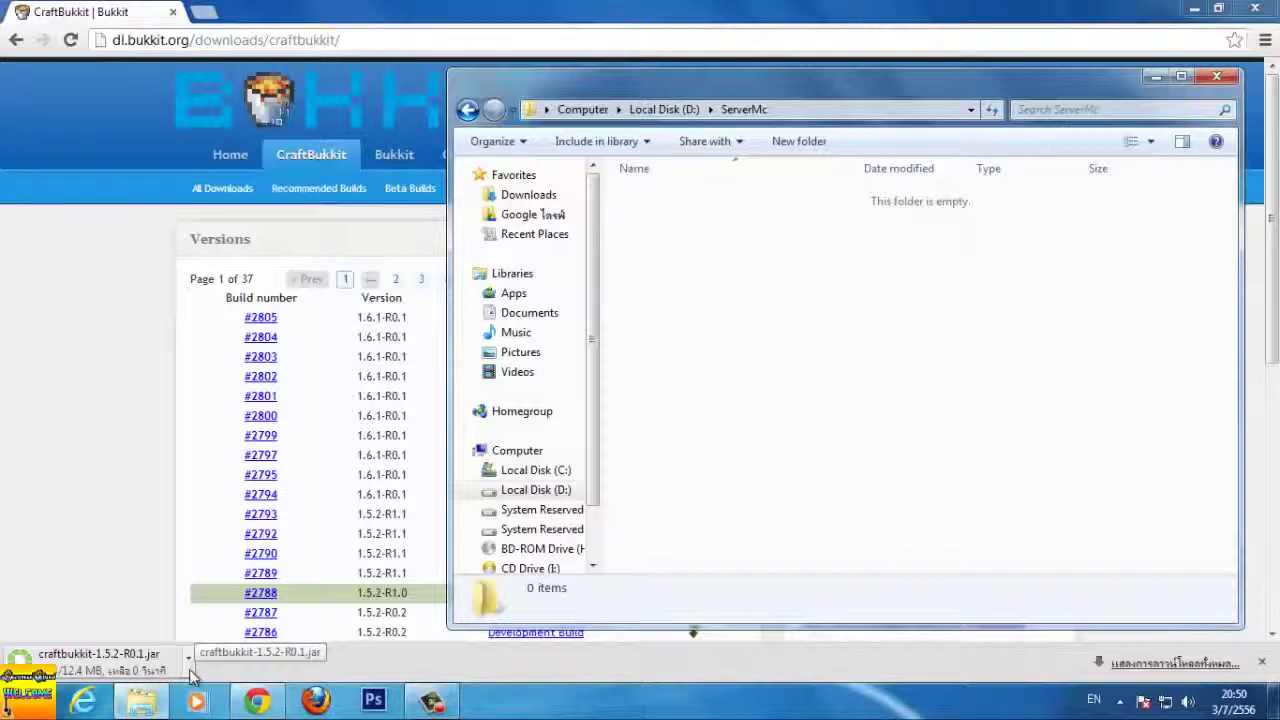
drag(193, 664, 793, 327)
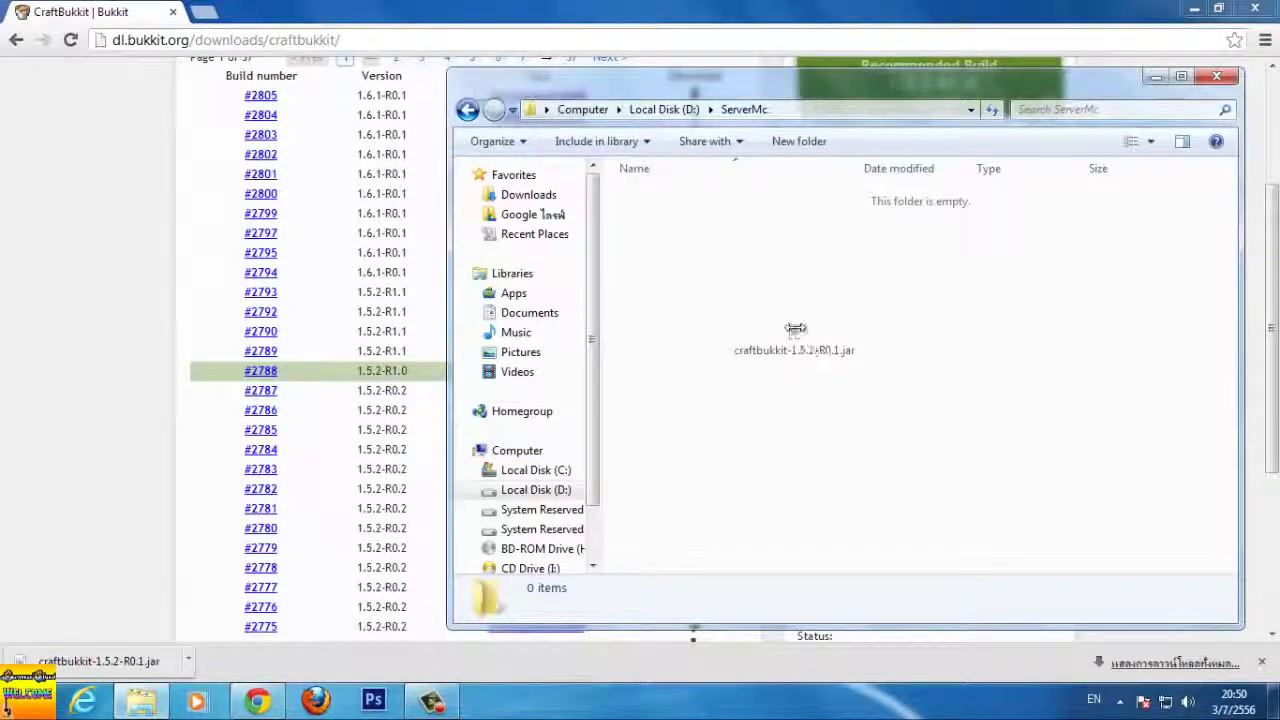
click(740, 293)
Step: Rename the craftbukkit-1.5.2-R0.1 file in the ServerMc folder to craftbukkit
click(721, 198)
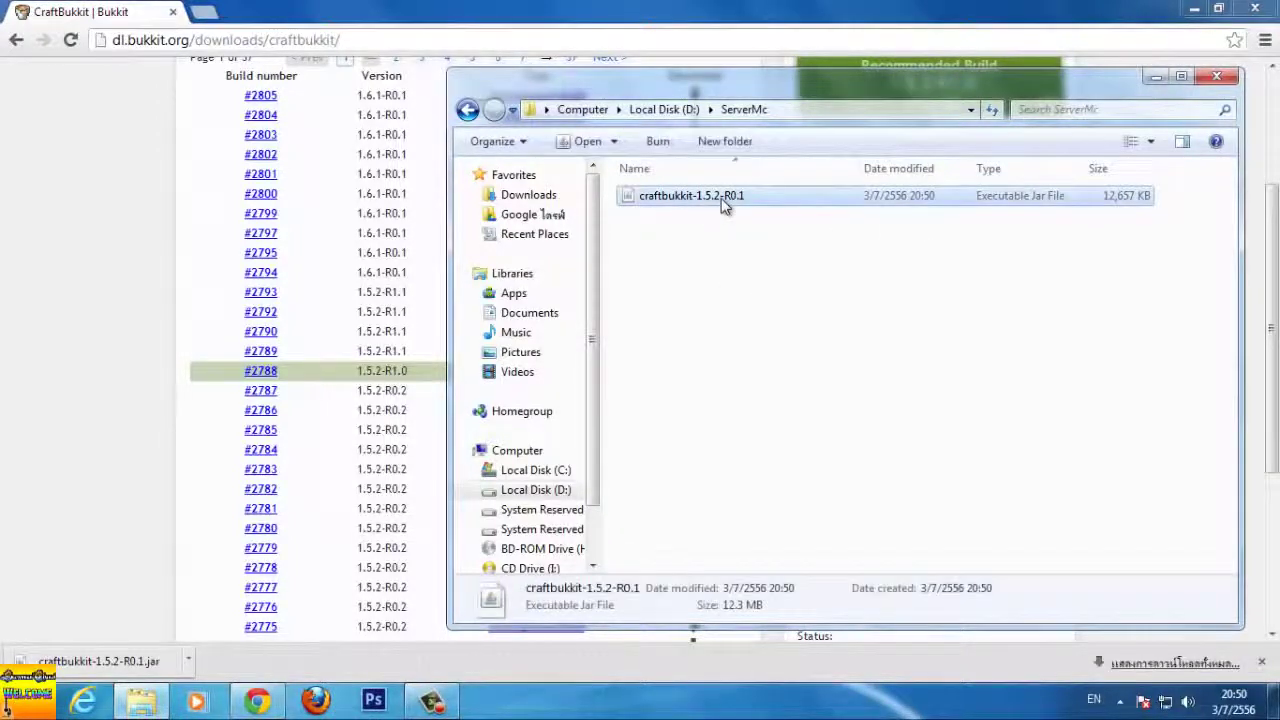
right_click(721, 198)
click(775, 551)
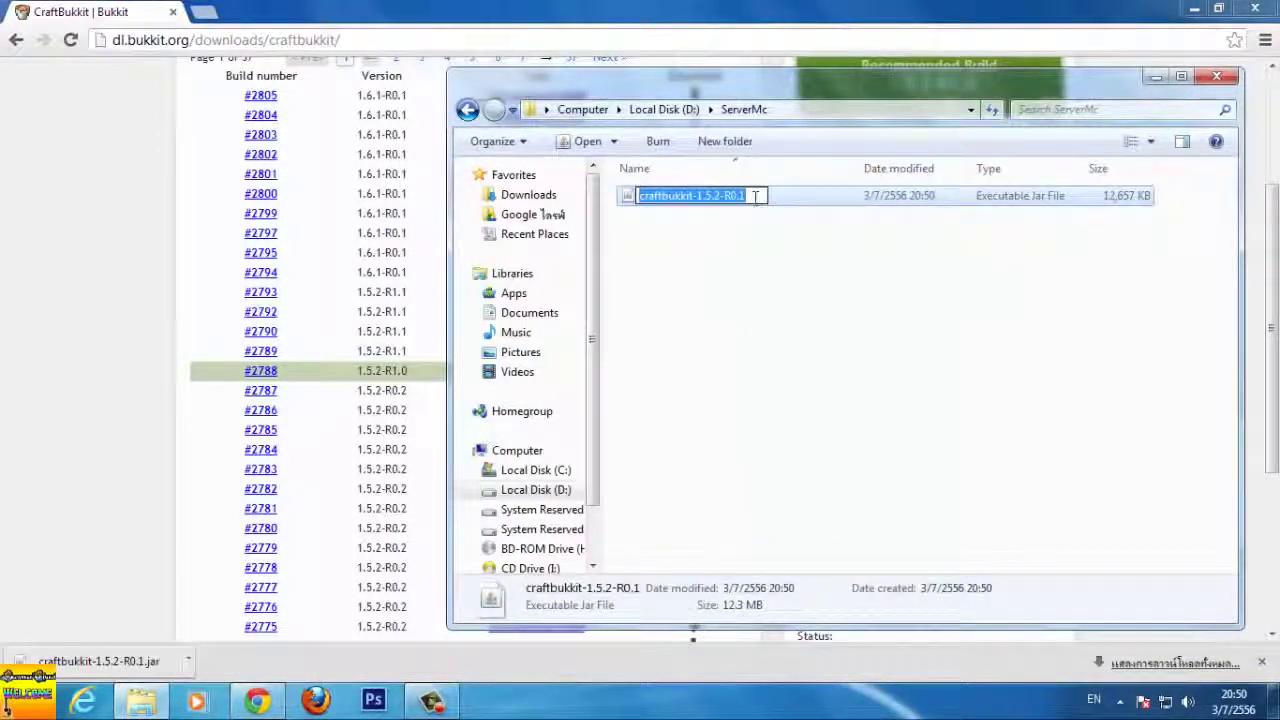
drag(762, 196, 695, 204)
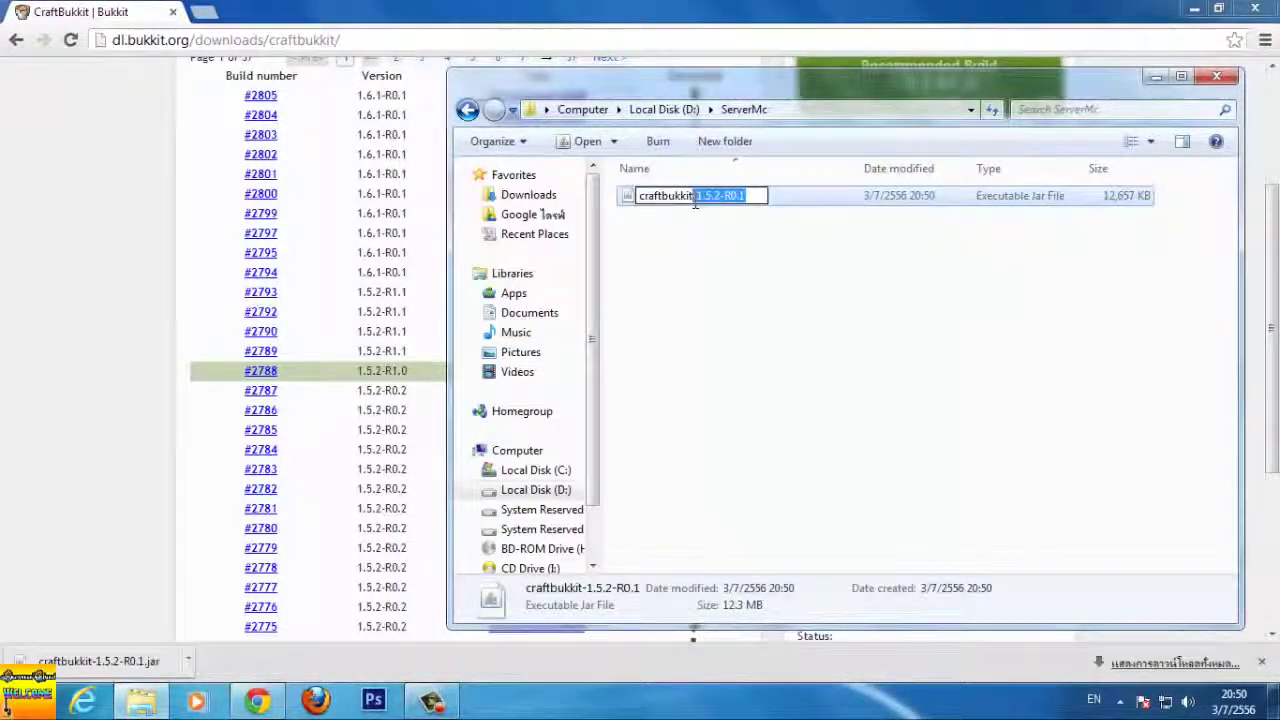
key(BackSpace)
click(713, 280)
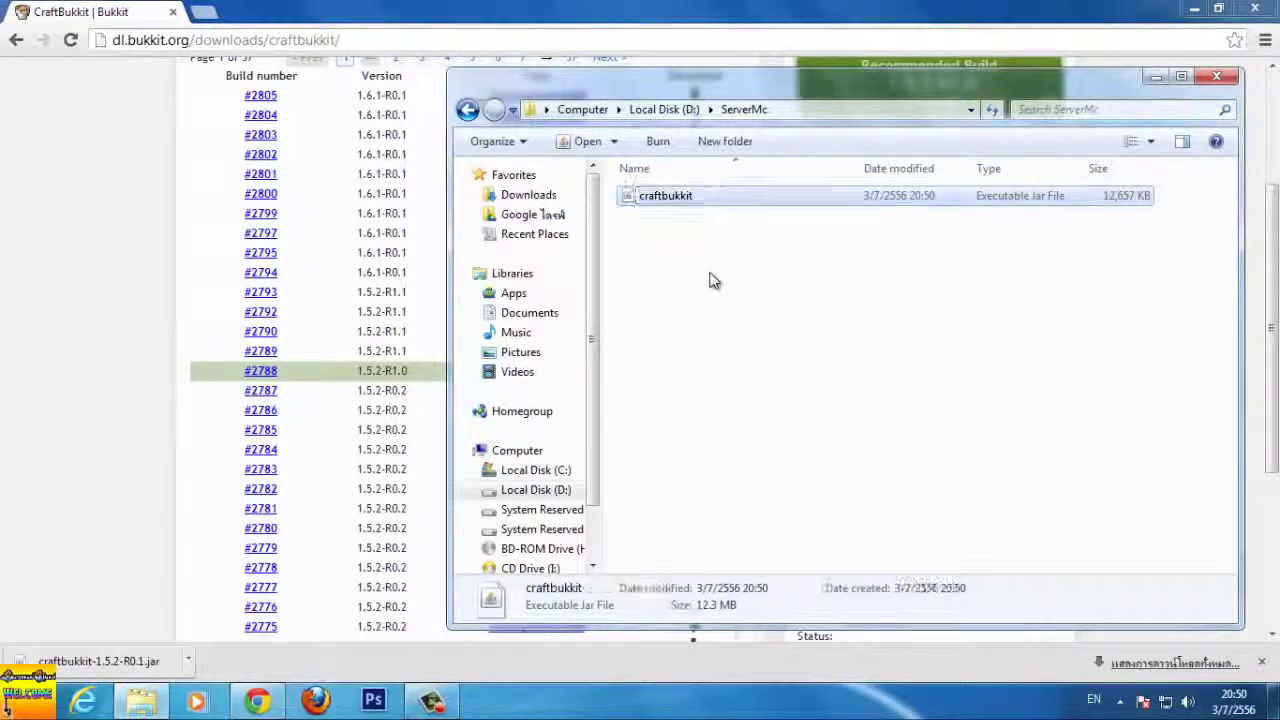
Step: Go back up to Local Disk (D:) and open the code text document
key(BackSpace)
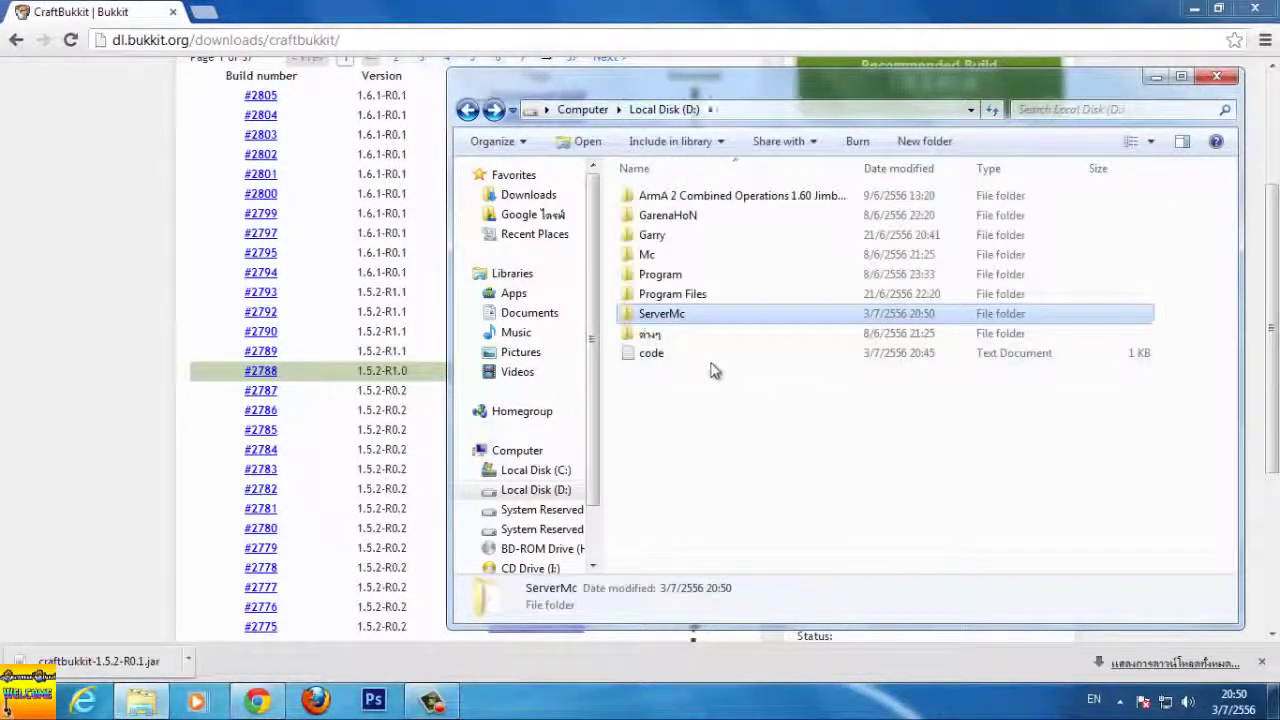
double_click(708, 356)
drag(548, 345, 300, 337)
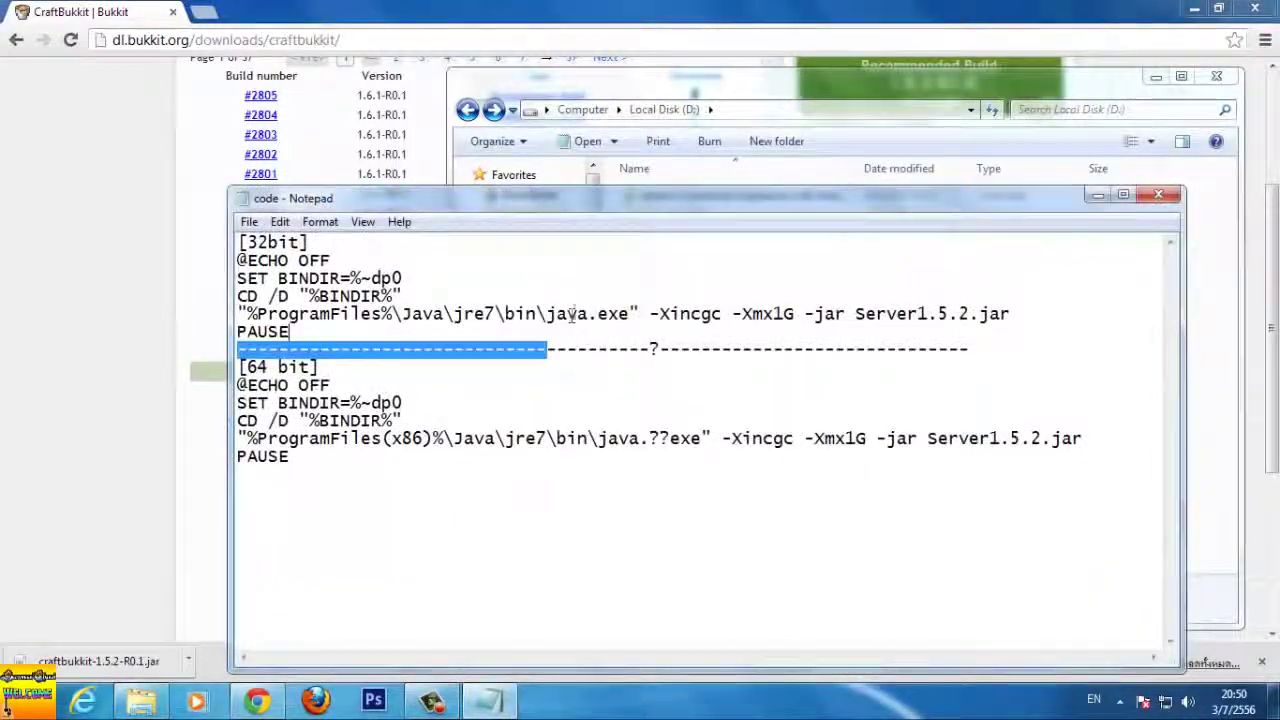
Step: Compare the [32bit] and [64 bit] sections of the code file, including their headings and Java path lines
click(577, 313)
click(428, 404)
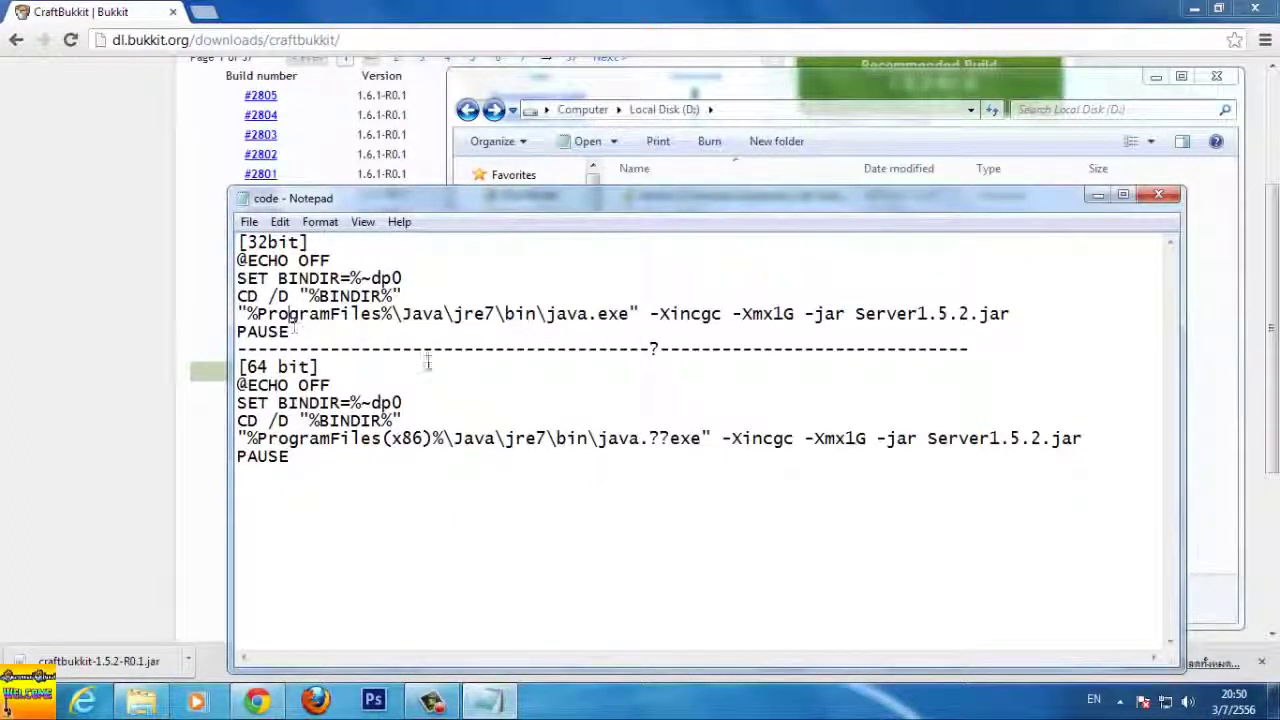
click(547, 438)
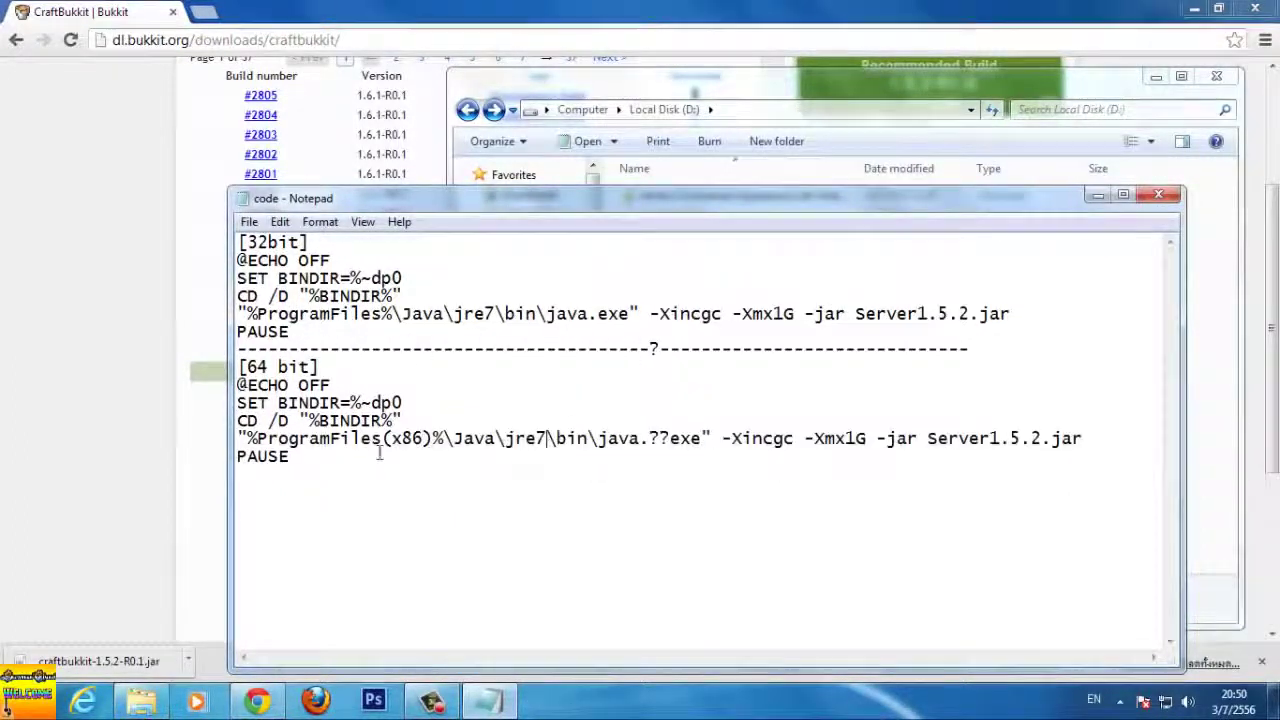
double_click(276, 367)
click(296, 275)
double_click(290, 242)
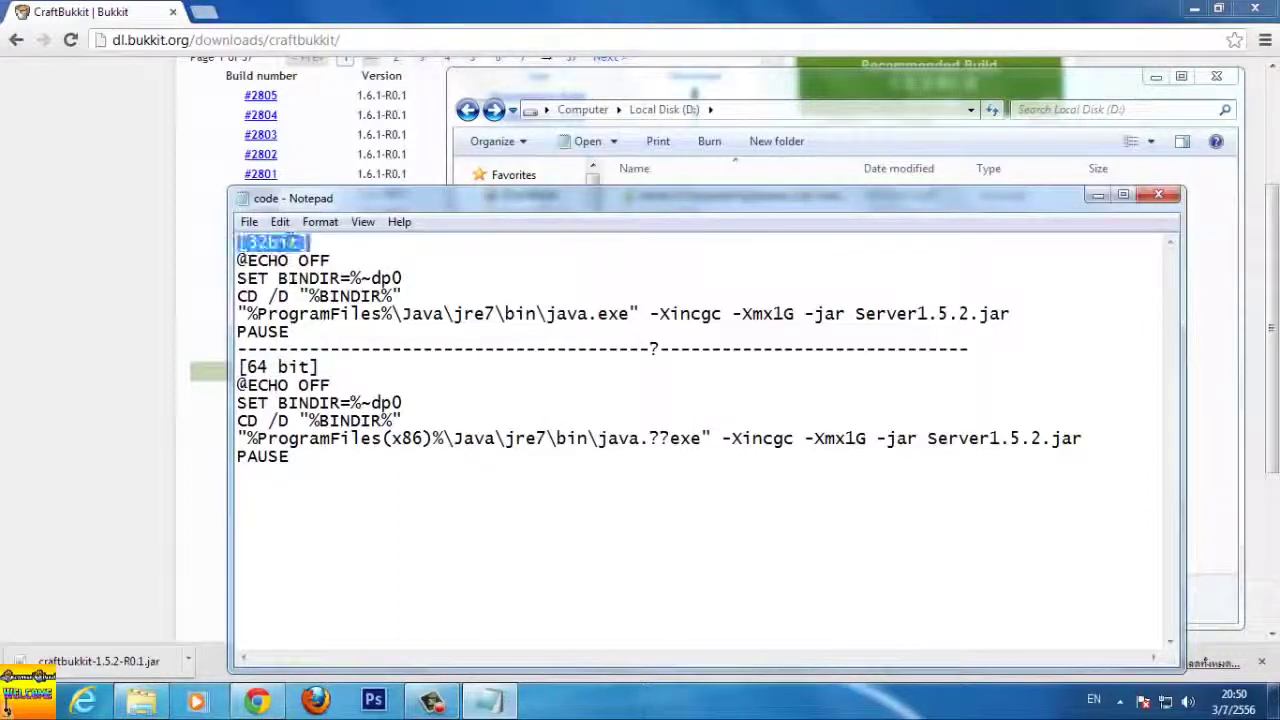
double_click(270, 260)
double_click(300, 367)
double_click(381, 403)
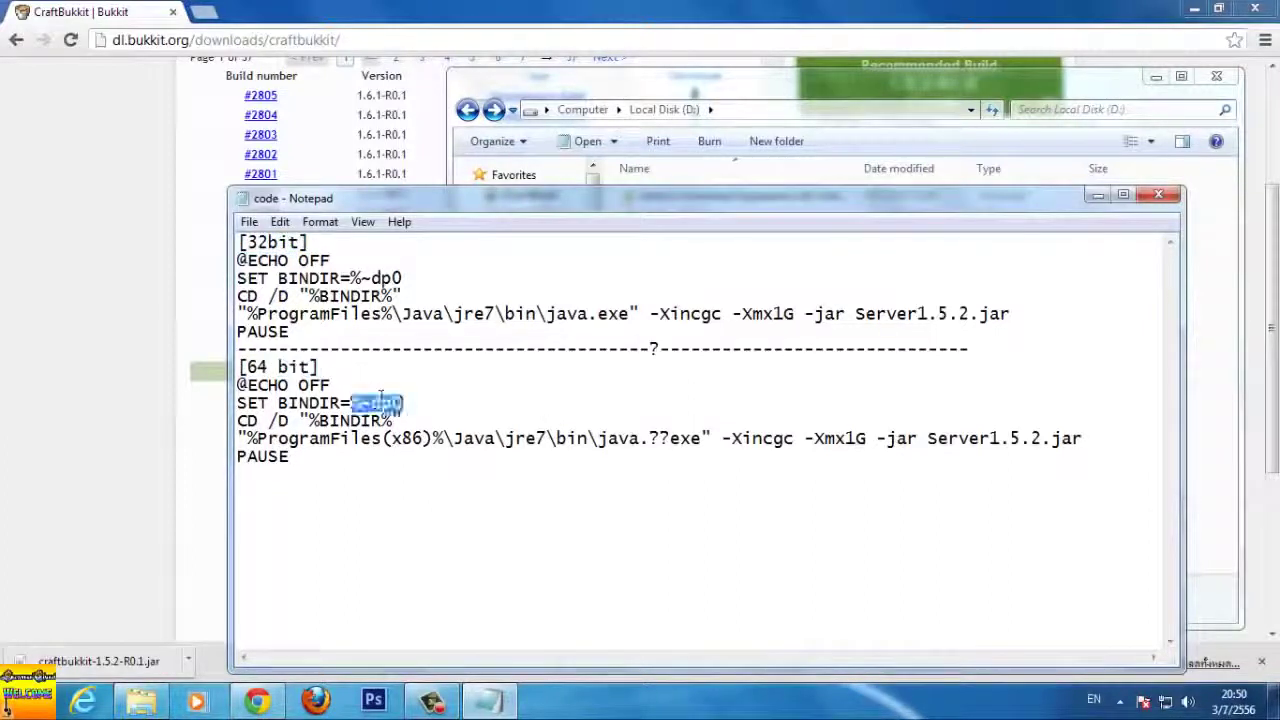
click(500, 424)
click(694, 475)
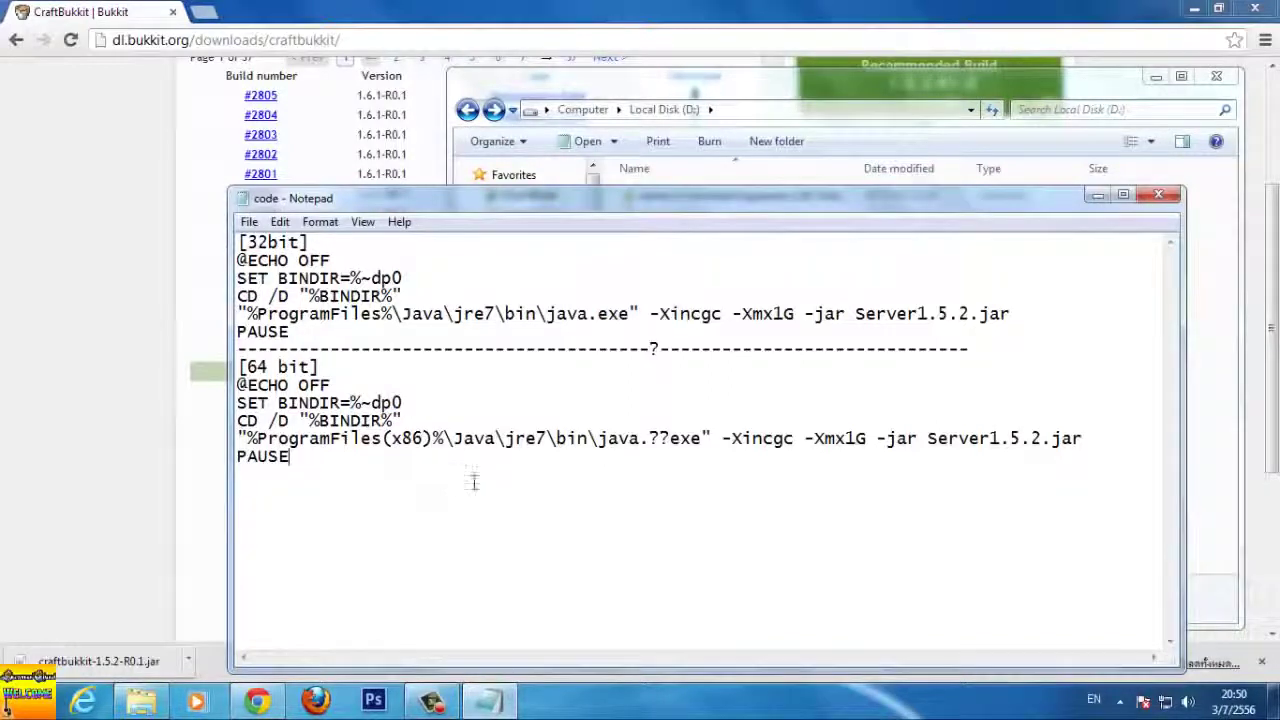
drag(478, 466, 237, 385)
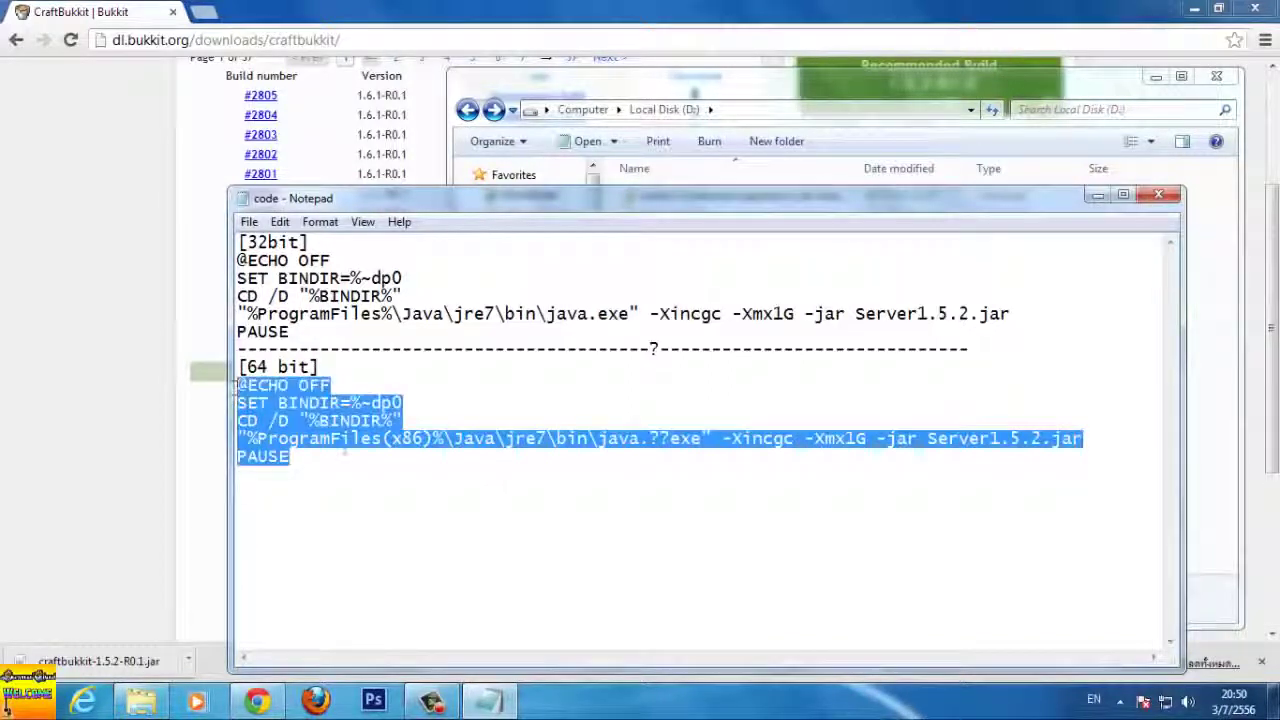
click(337, 458)
drag(337, 458, 237, 385)
click(316, 456)
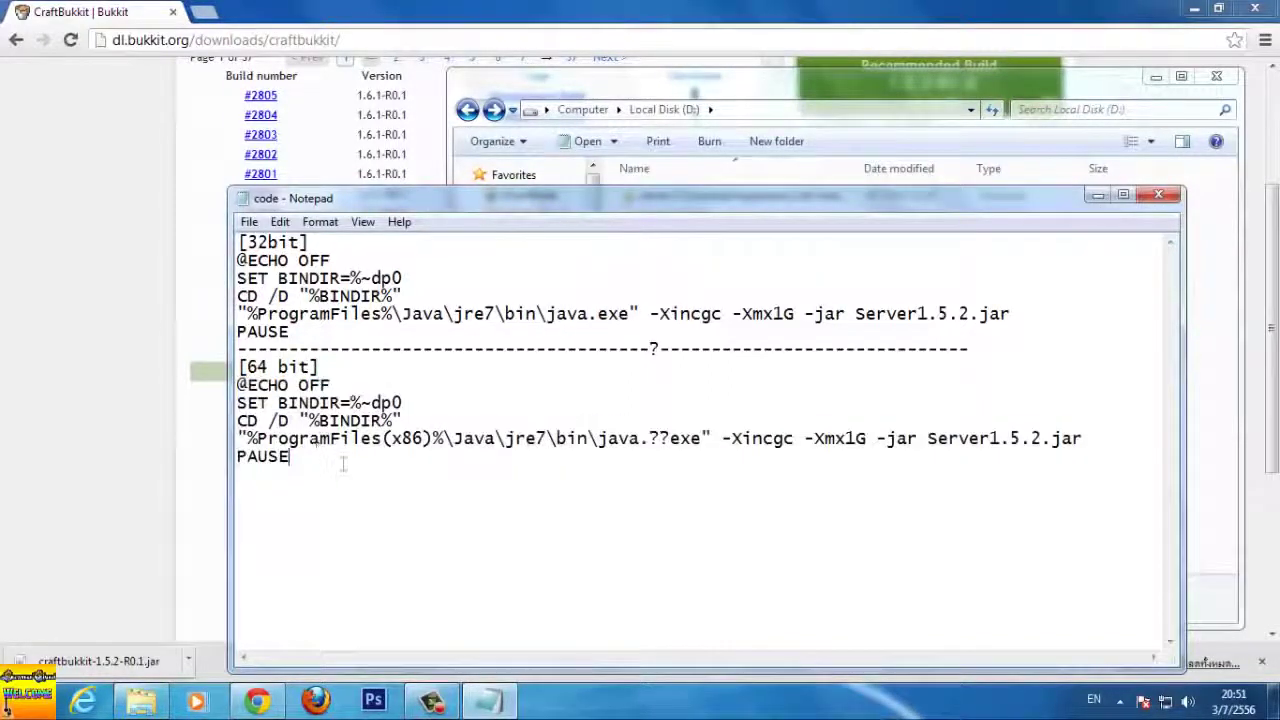
click(371, 316)
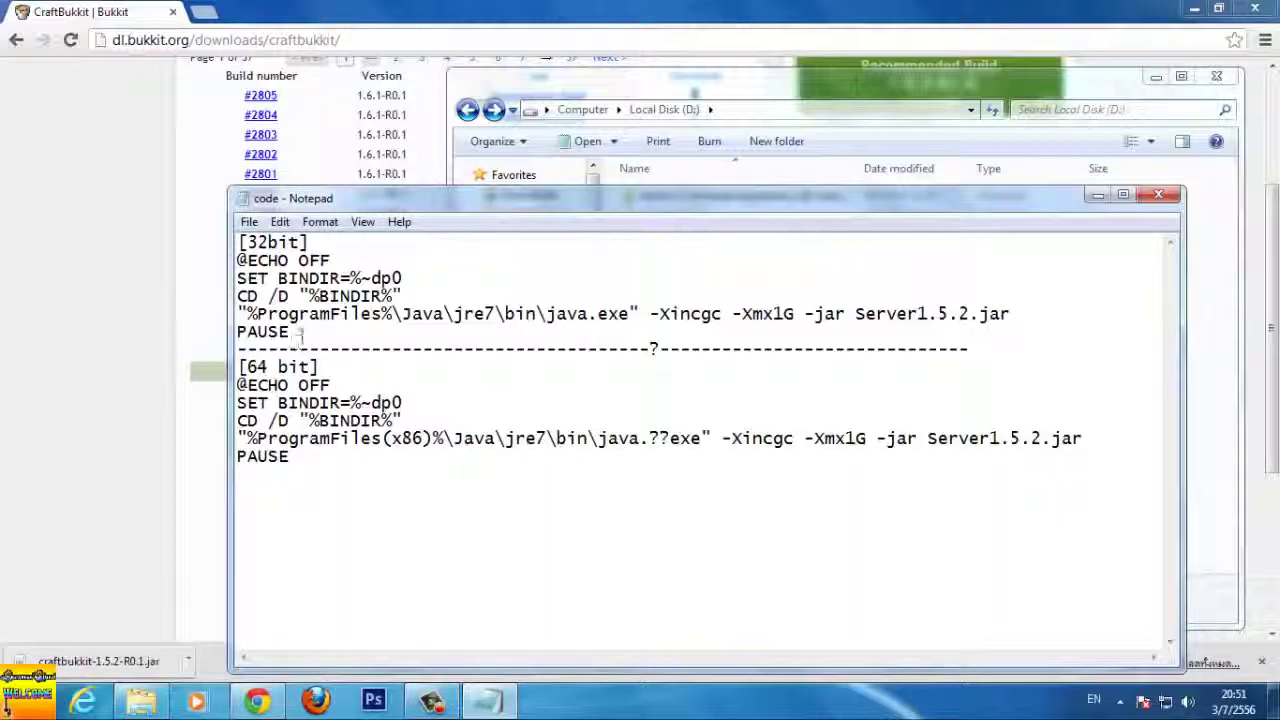
drag(290, 333, 241, 266)
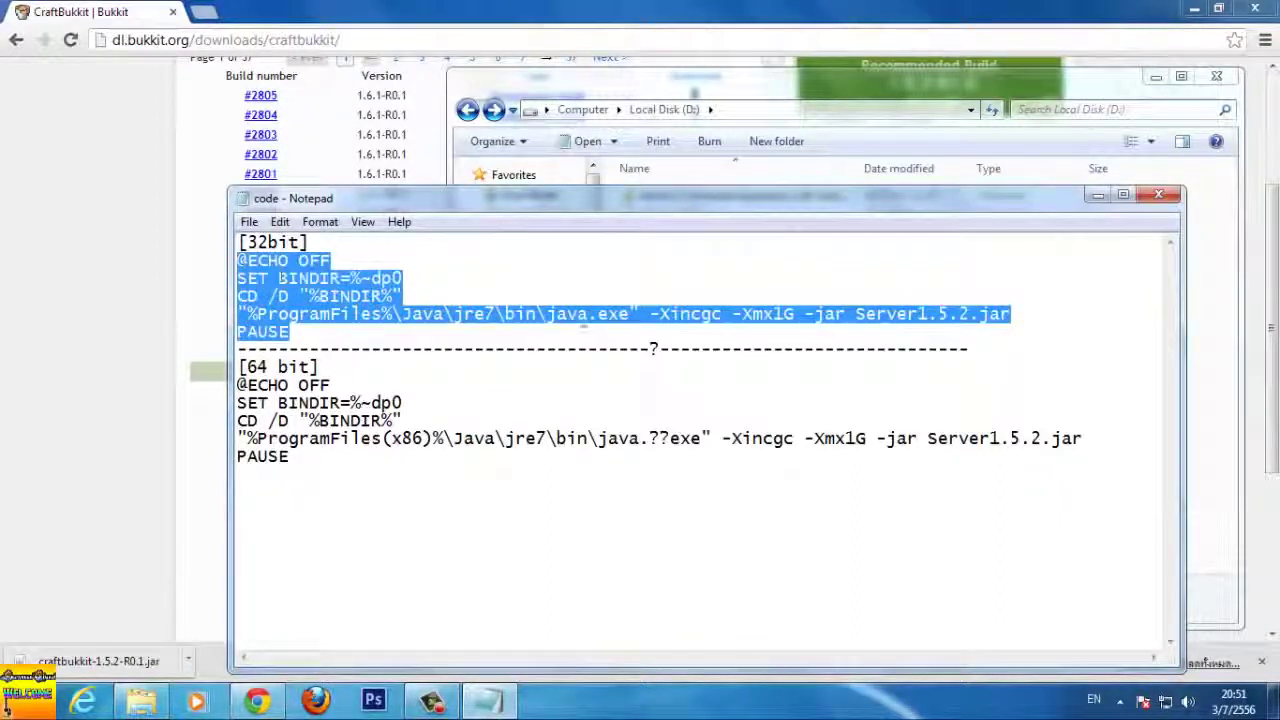
click(281, 278)
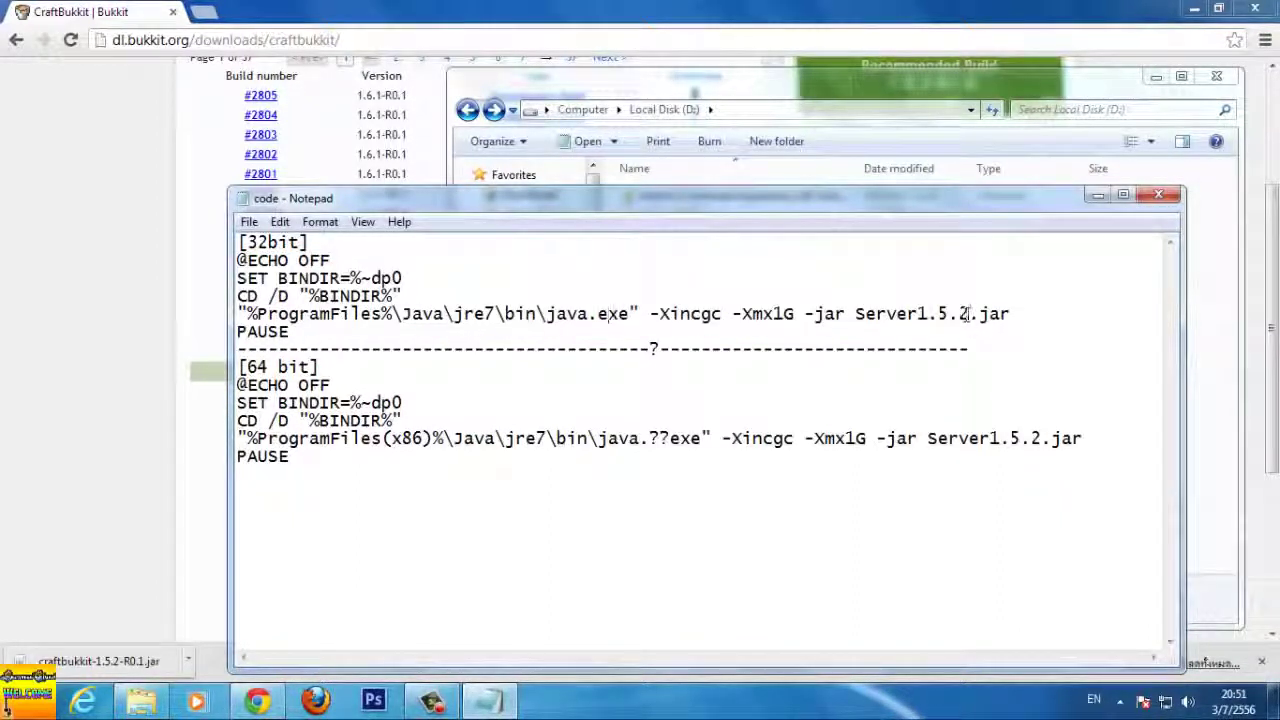
drag(966, 314, 906, 314)
Step: Move the code Notepad window aside and open the ServerMc folder in Windows Explorer
drag(630, 210, 387, 298)
click(723, 245)
double_click(684, 318)
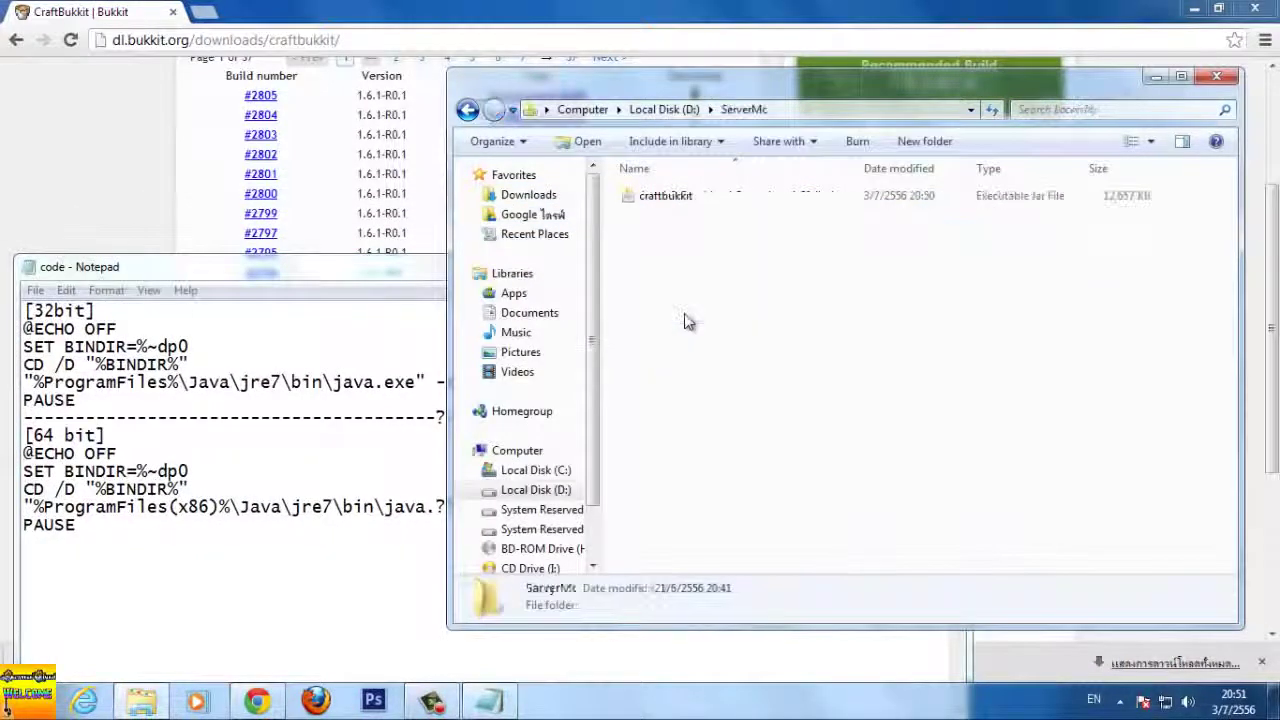
Step: Copy the jar file's name craftbukkit and paste it over Server1.5.2 in the code file's 32-bit Java line
click(691, 206)
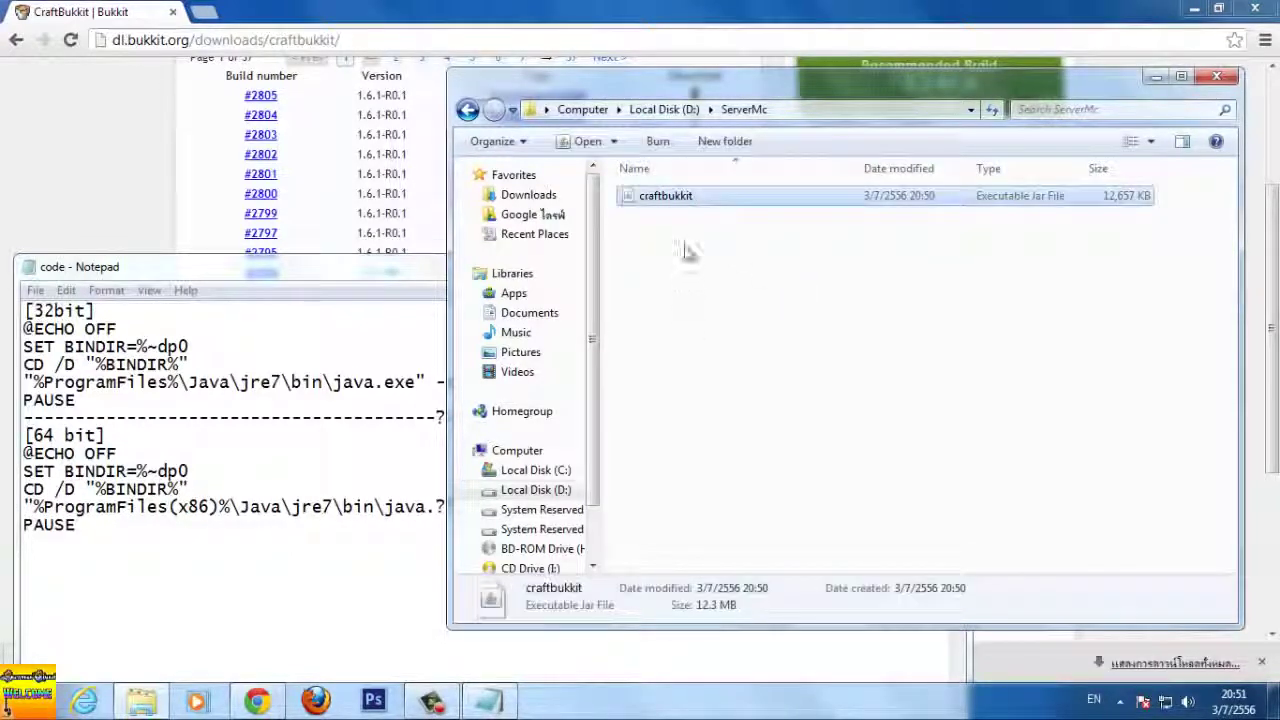
right_click(703, 214)
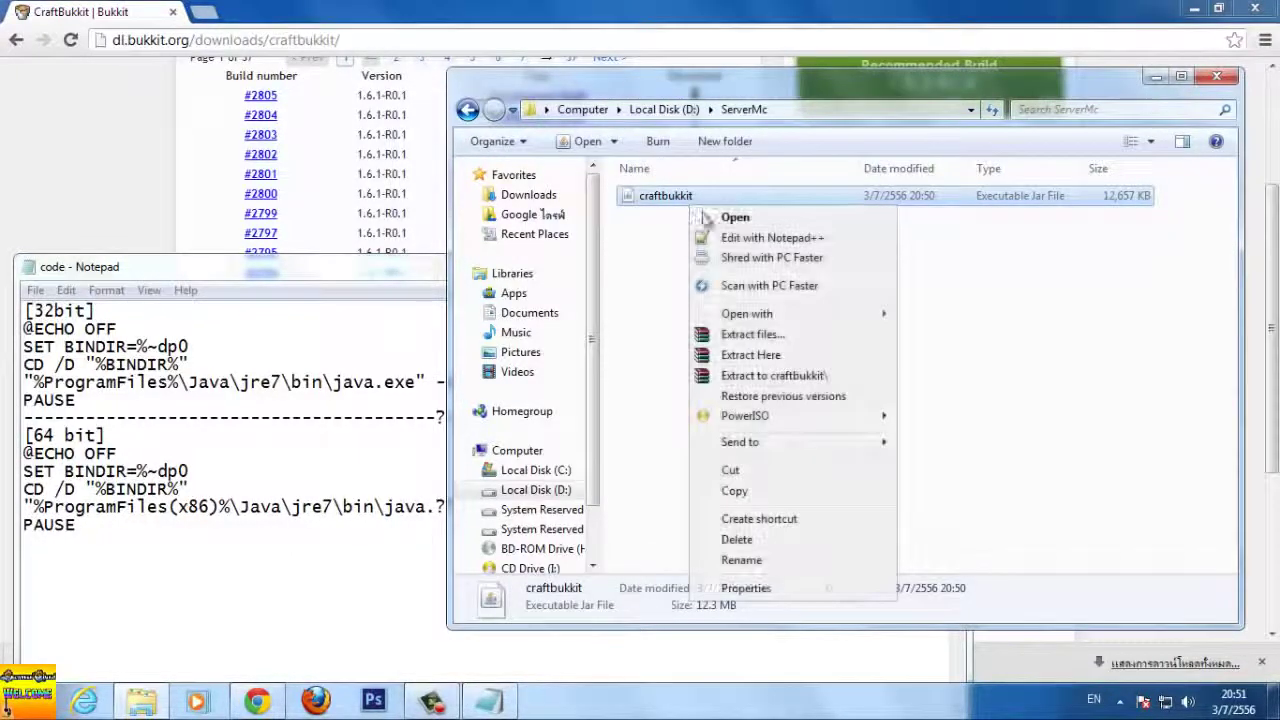
click(760, 560)
key(ctrl+c)
click(413, 416)
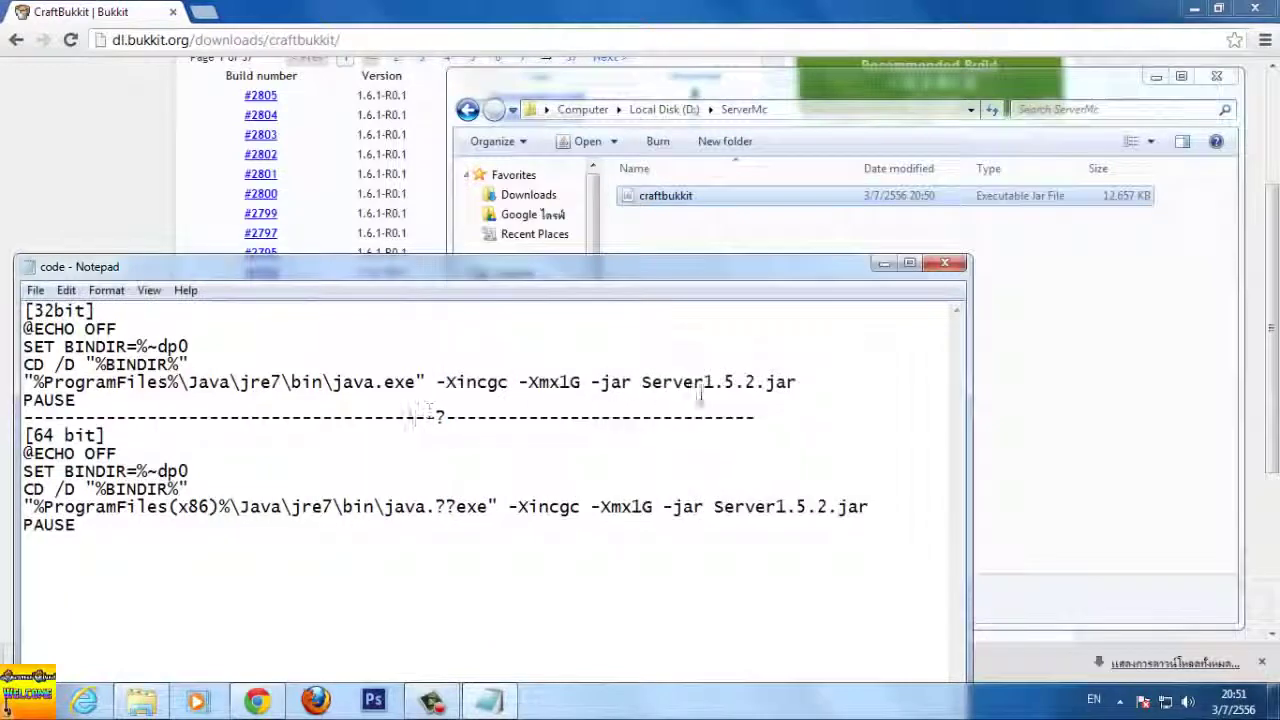
drag(641, 382, 756, 382)
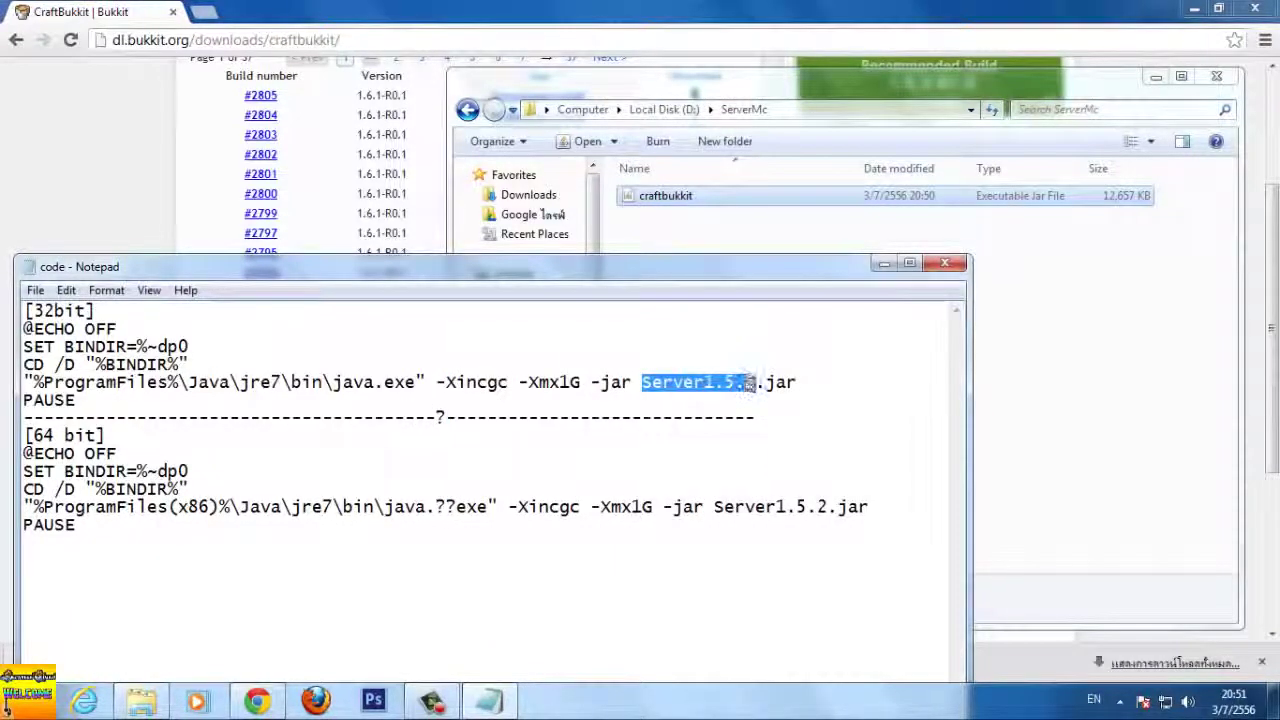
key(ctrl+v)
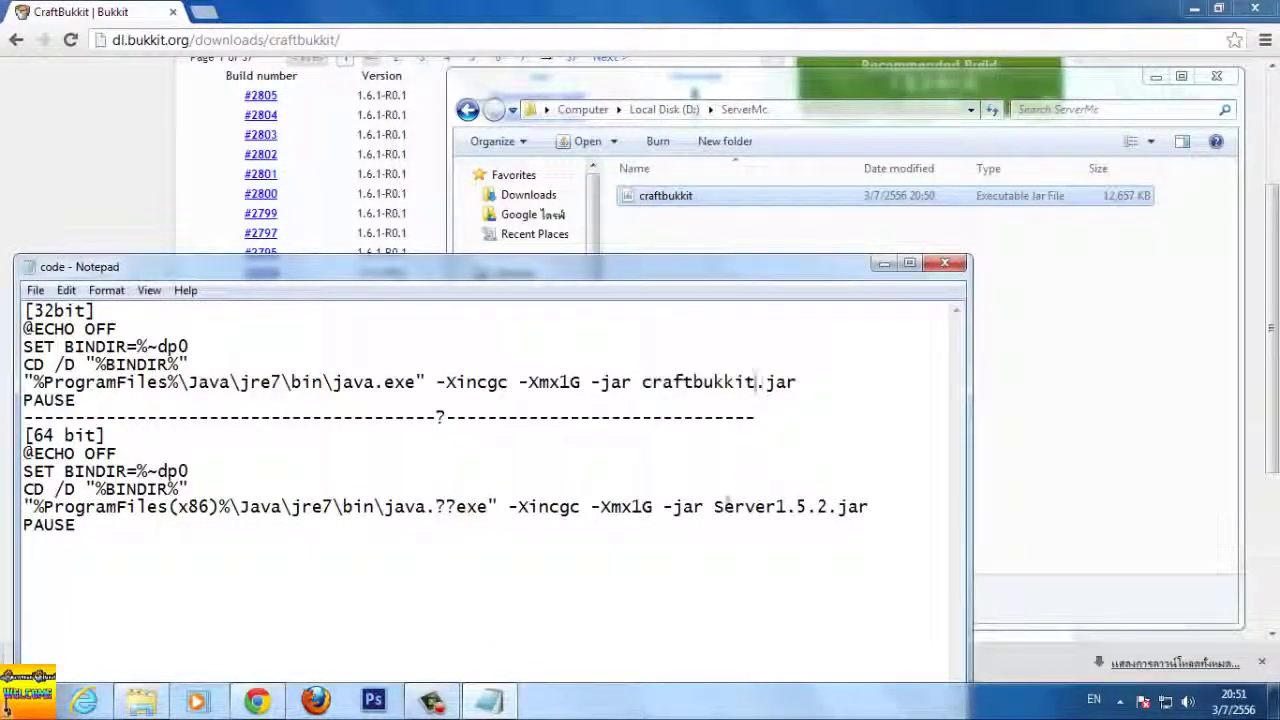
Step: Replace Server1.5.2 with craftbukkit in the Java line of the code file's 64-bit section
drag(713, 507, 810, 507)
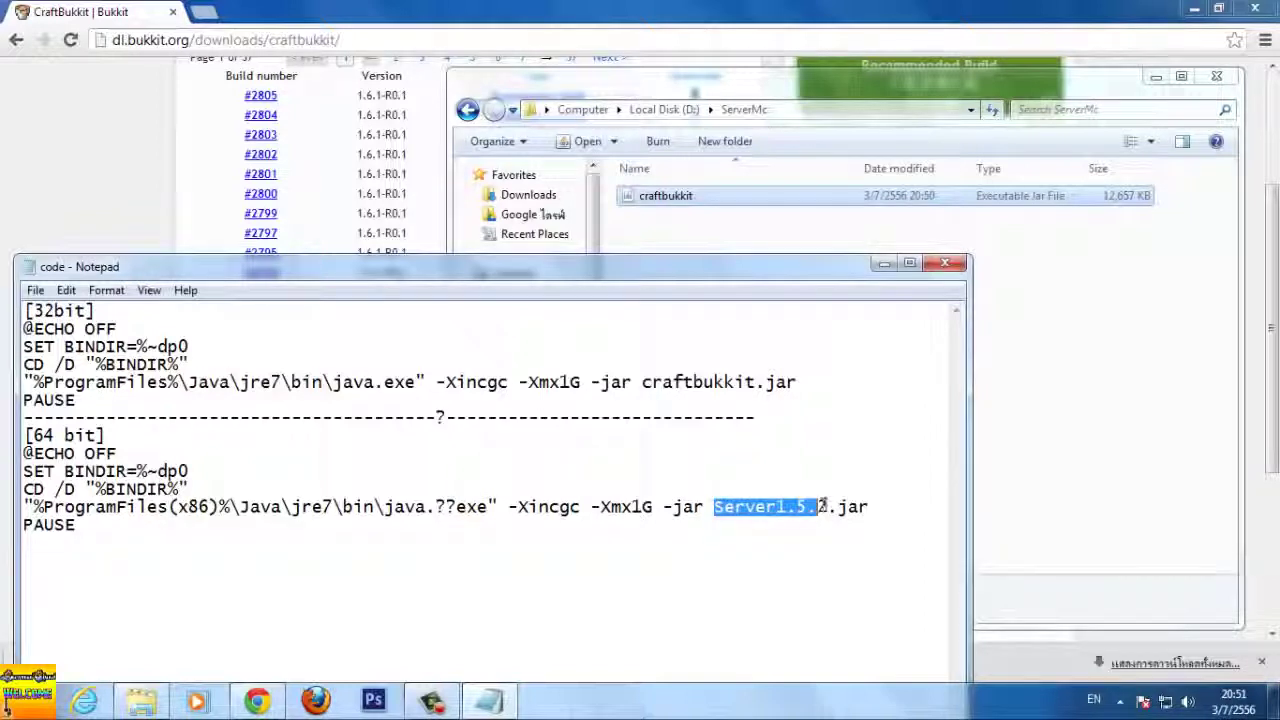
key(ctrl+v)
click(835, 396)
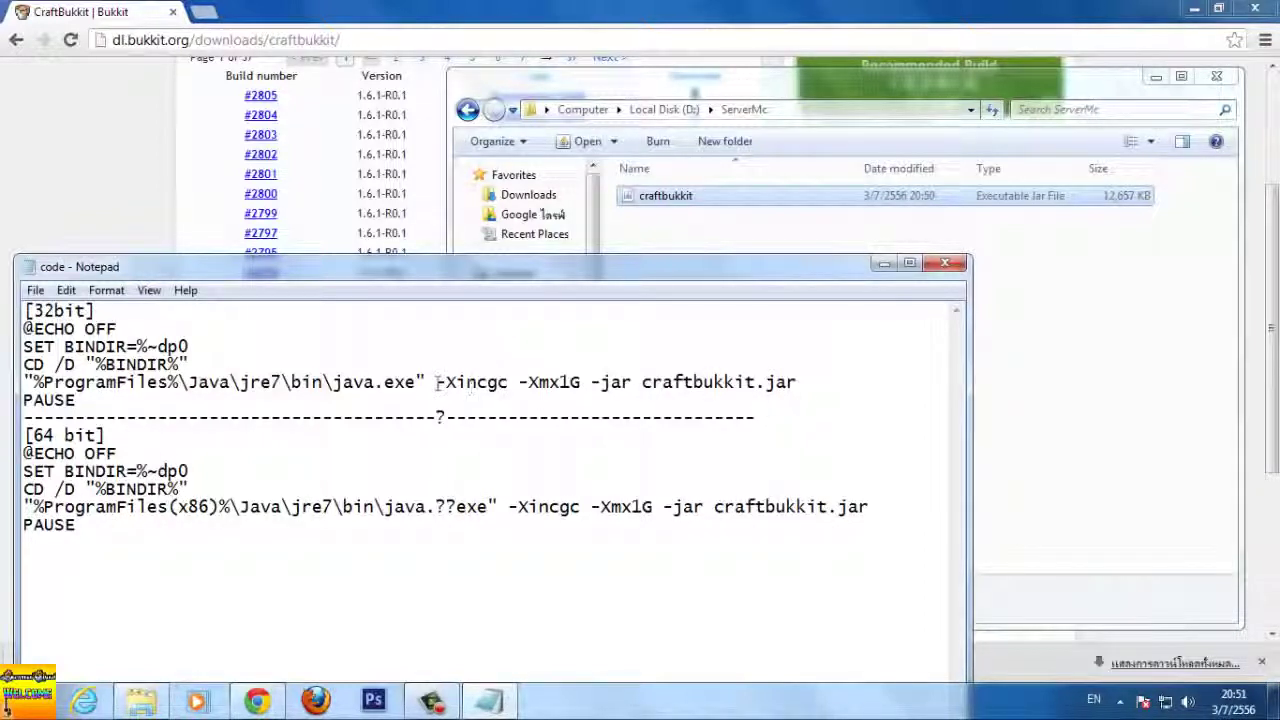
drag(80, 402, 20, 330)
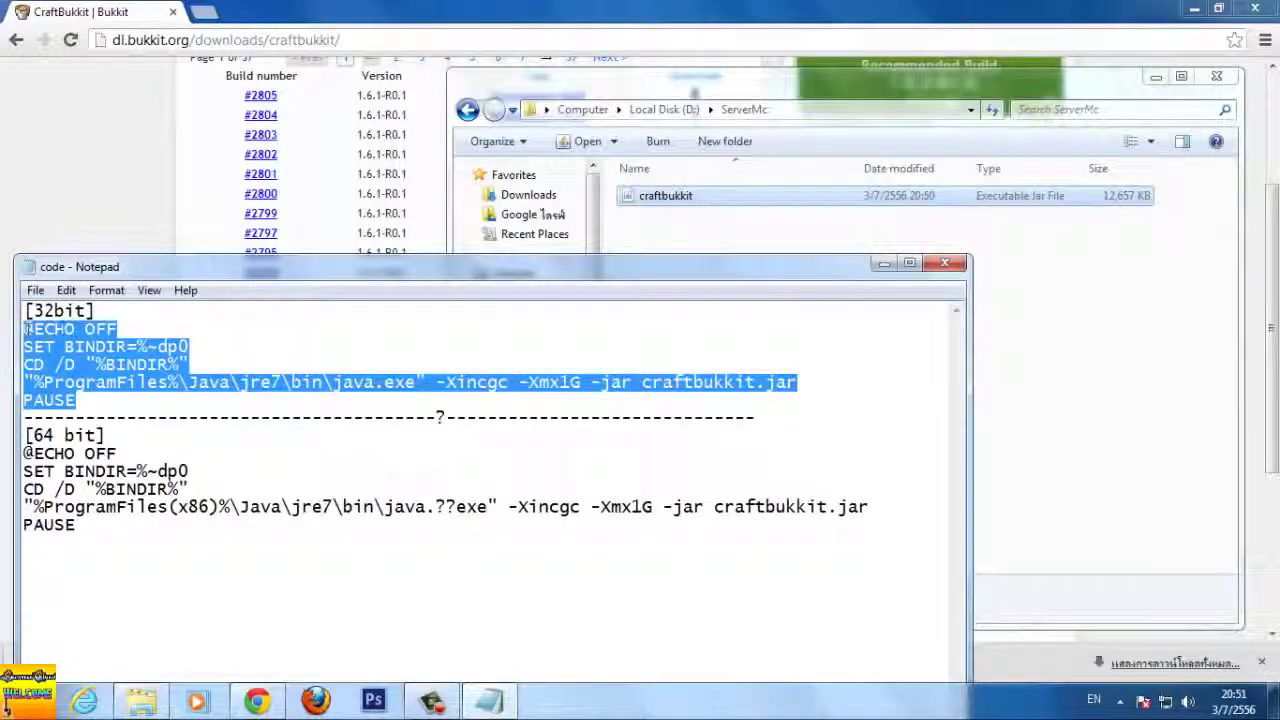
click(28, 328)
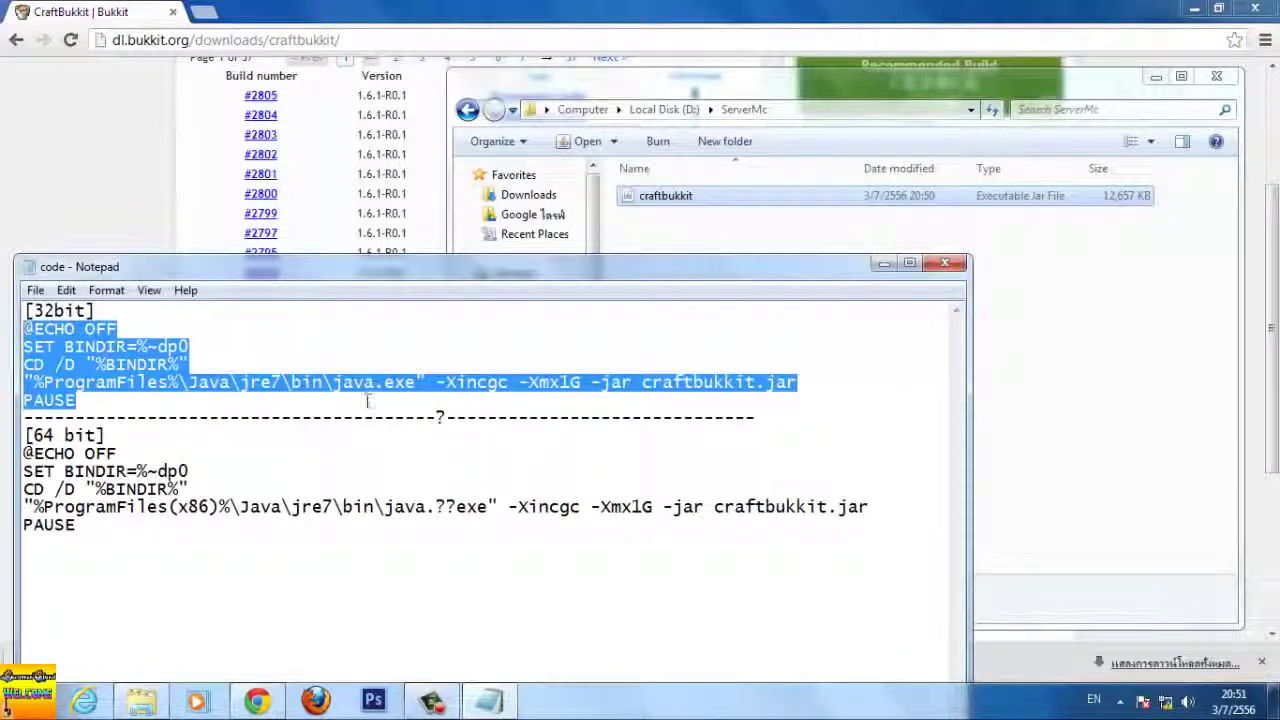
right_click(449, 381)
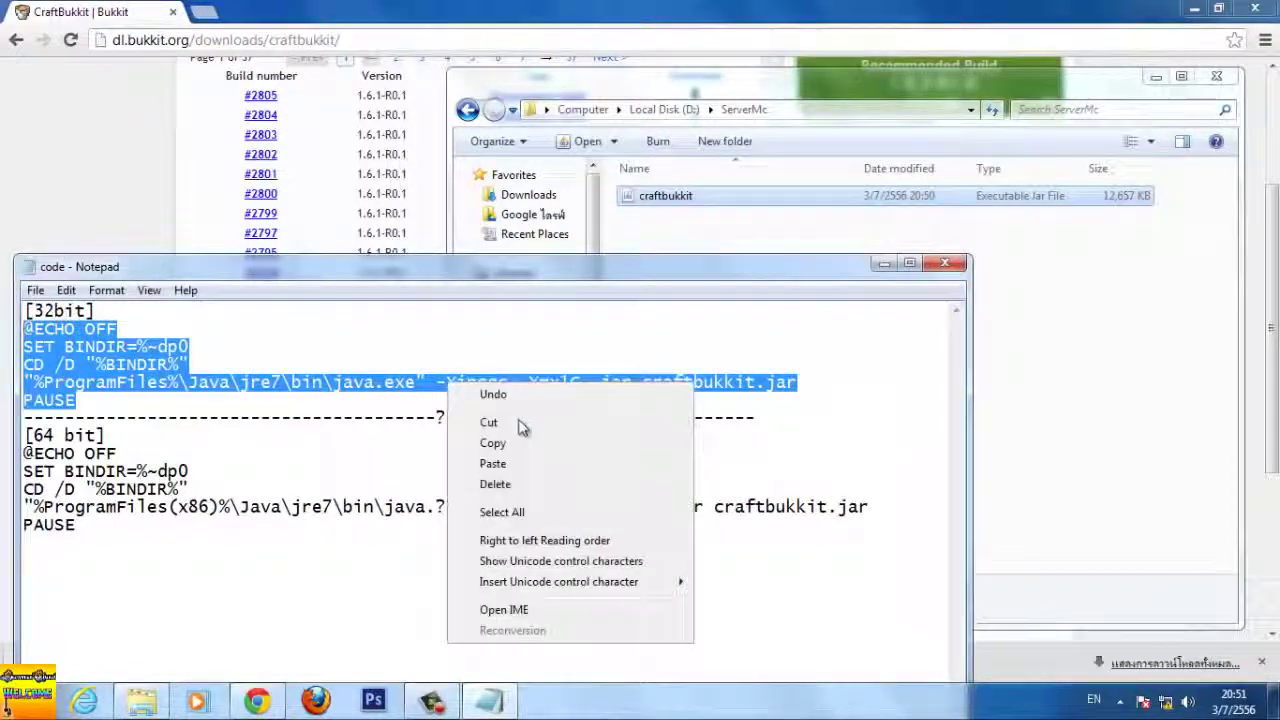
click(517, 445)
Step: Create a new text document in the ServerMc folder and open it in Notepad
click(782, 260)
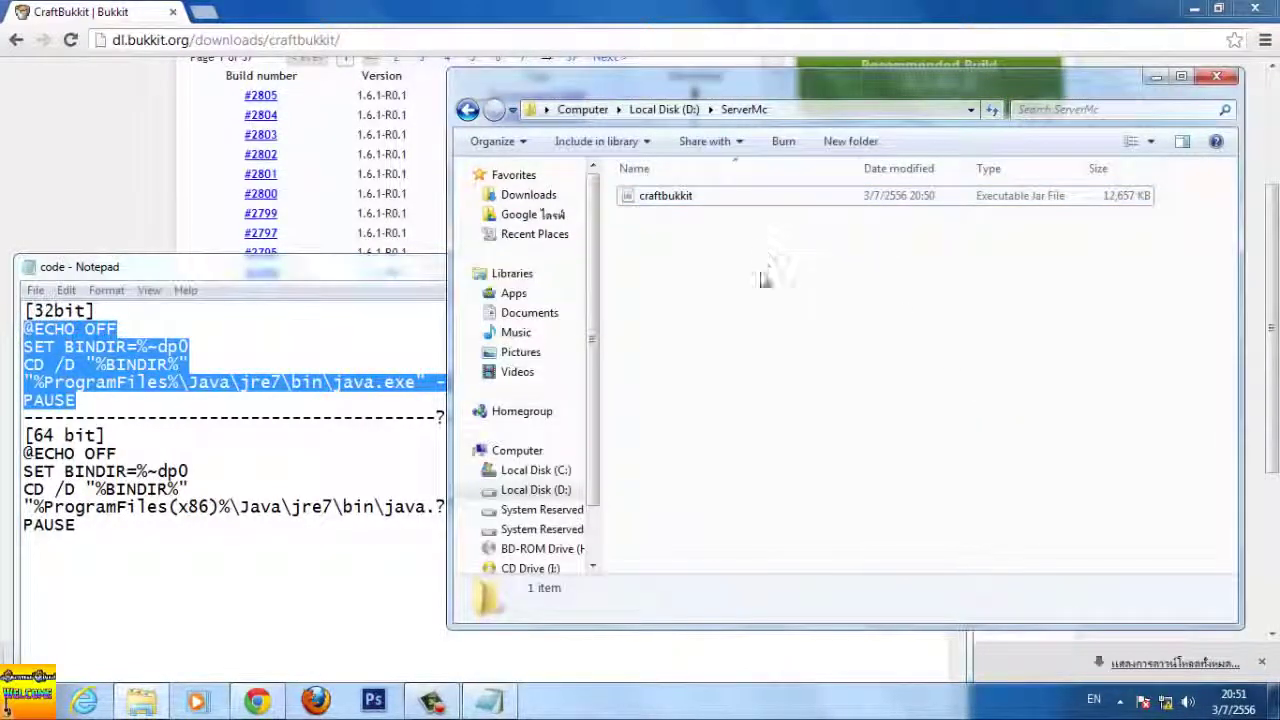
right_click(701, 322)
mouse_move(806, 546)
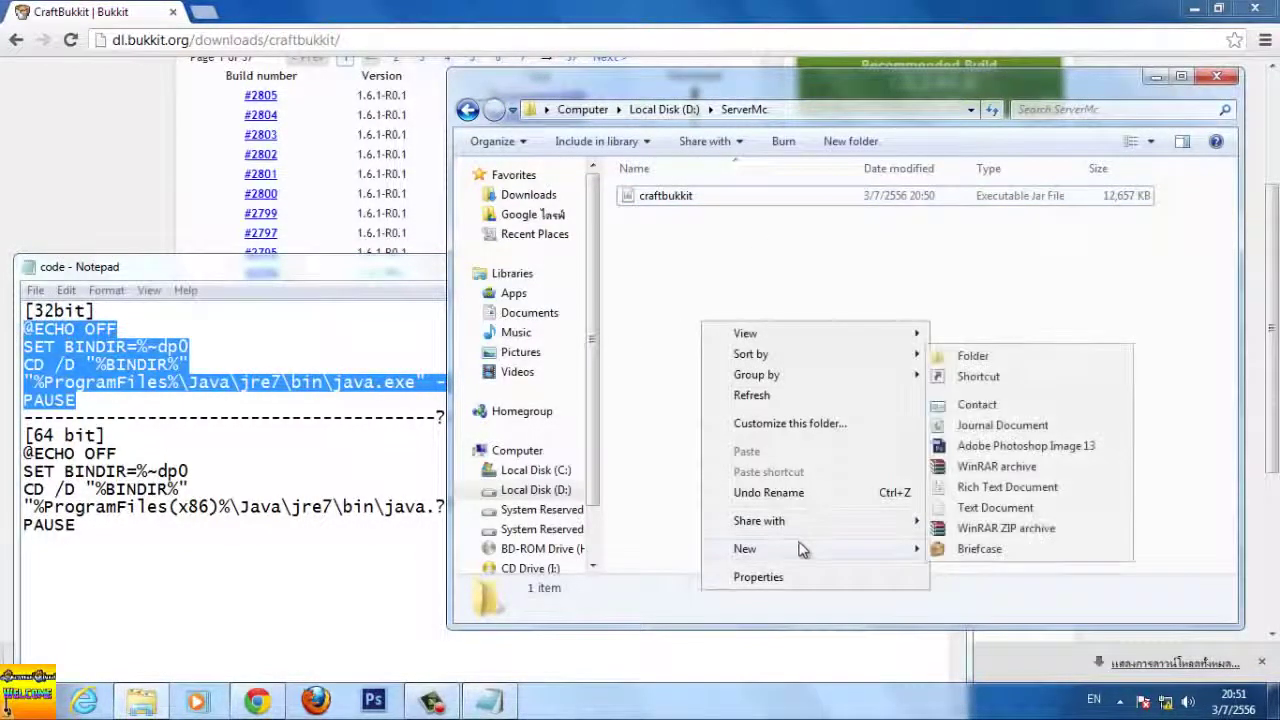
click(985, 508)
double_click(706, 220)
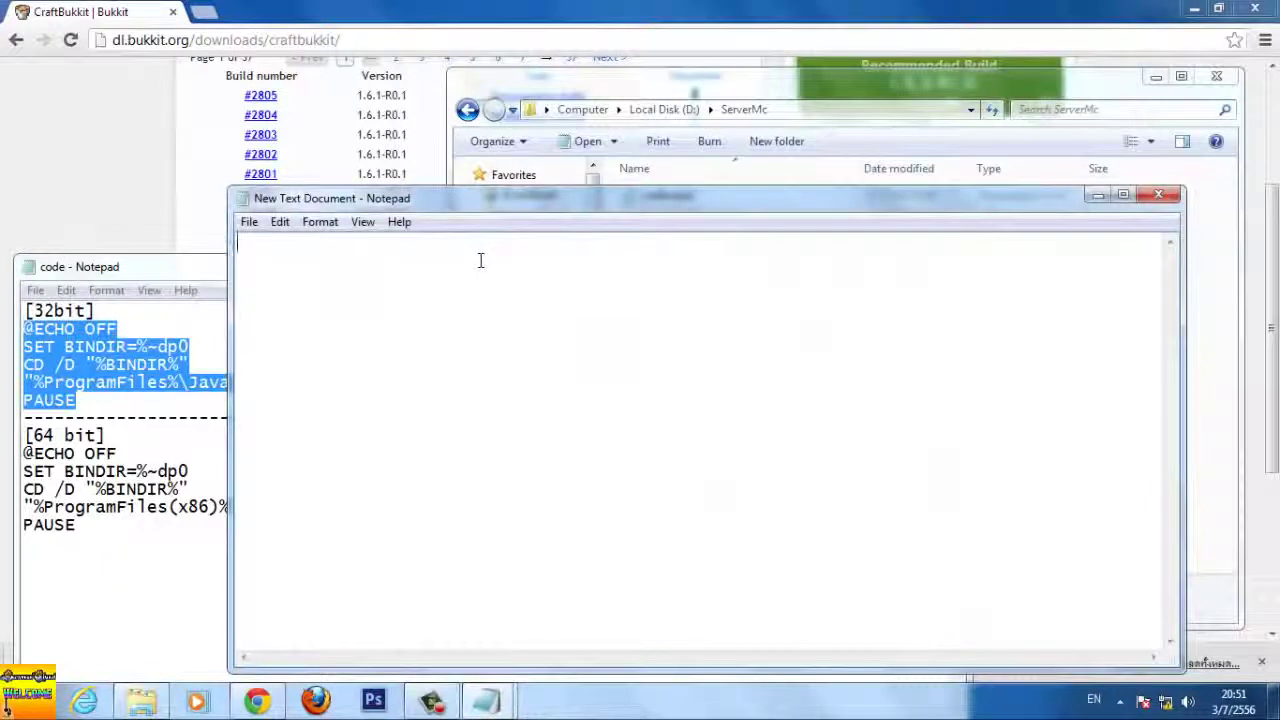
Step: Paste the copied 32-bit launch script into the new text document, then paste it again over the selected text
key(ctrl+v)
right_click(465, 340)
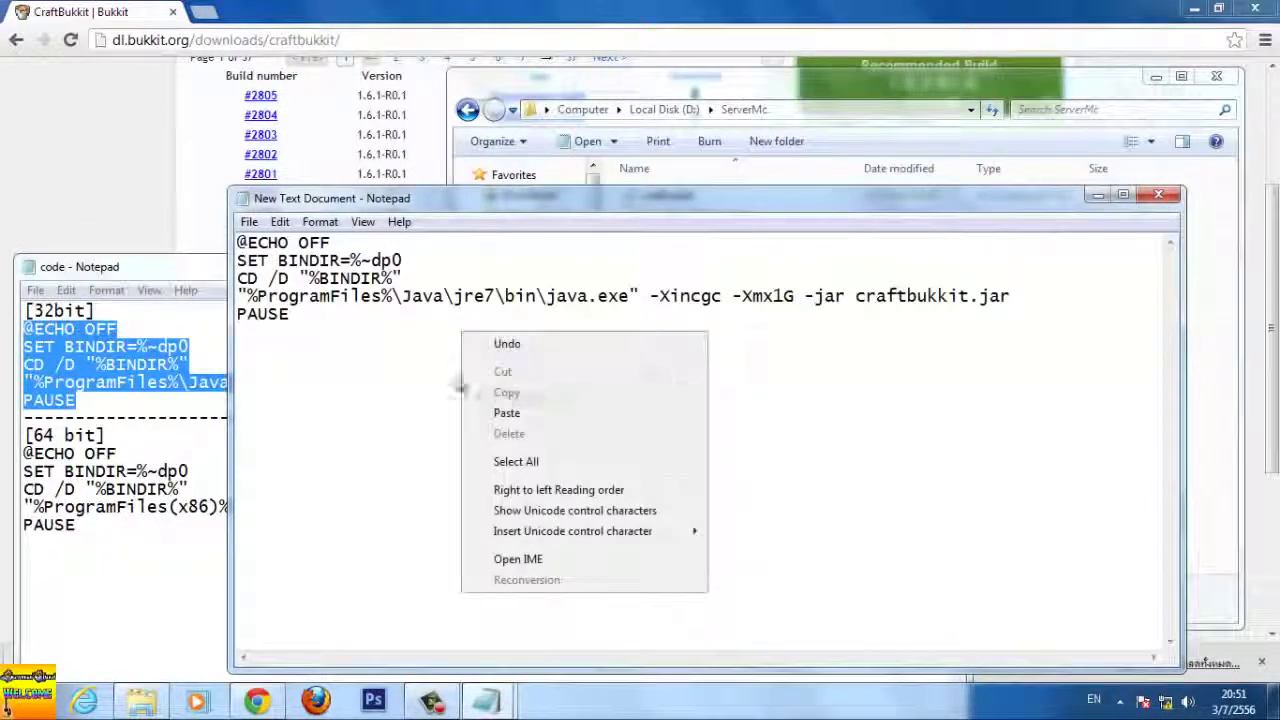
click(404, 331)
drag(404, 331, 241, 243)
right_click(334, 320)
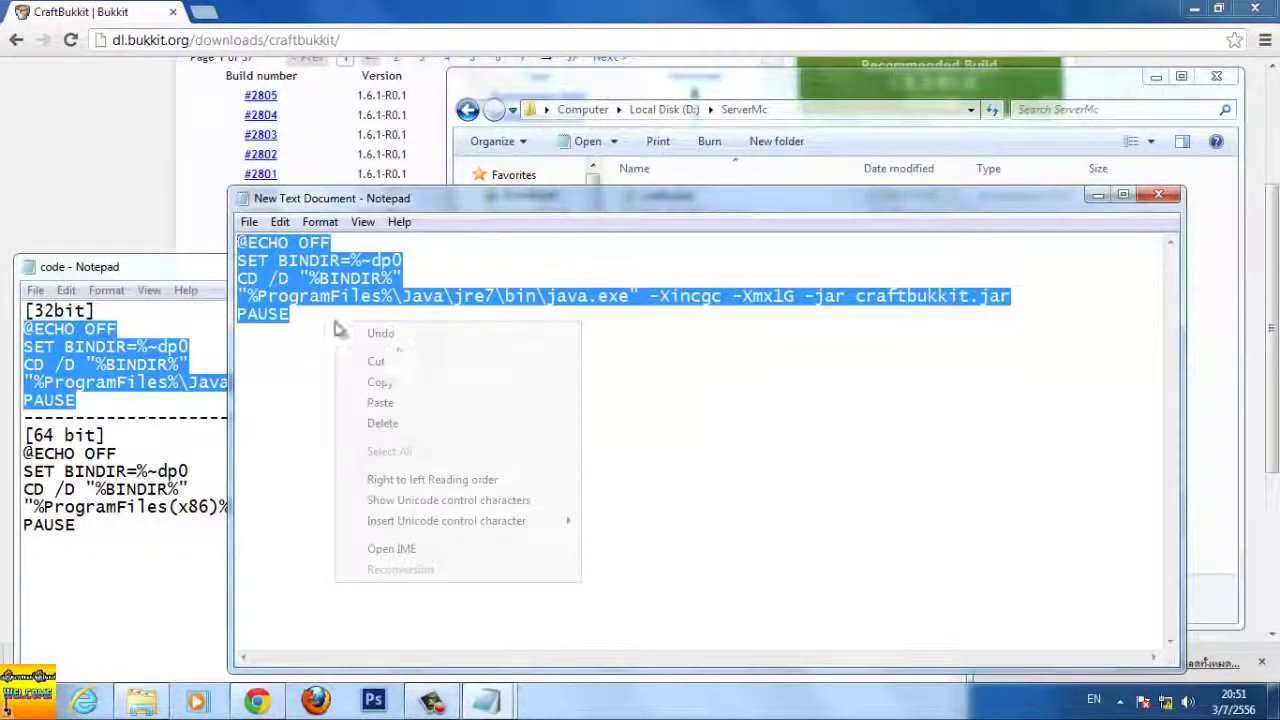
click(431, 403)
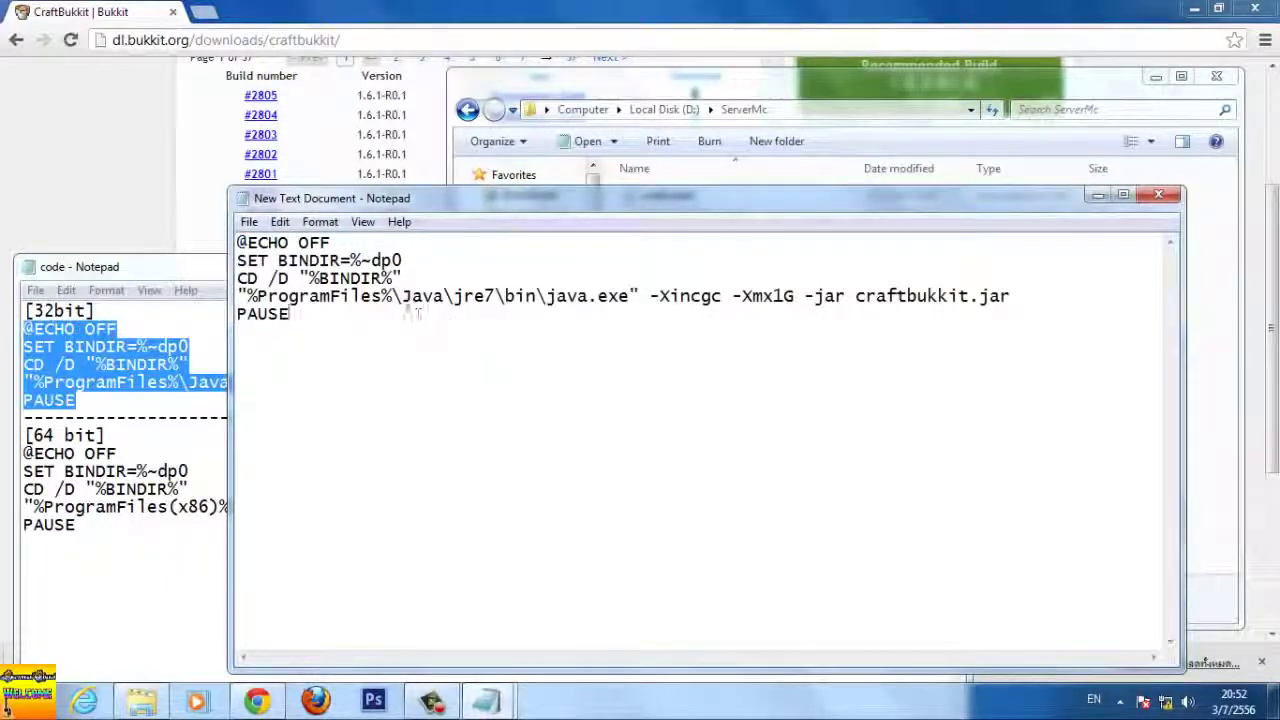